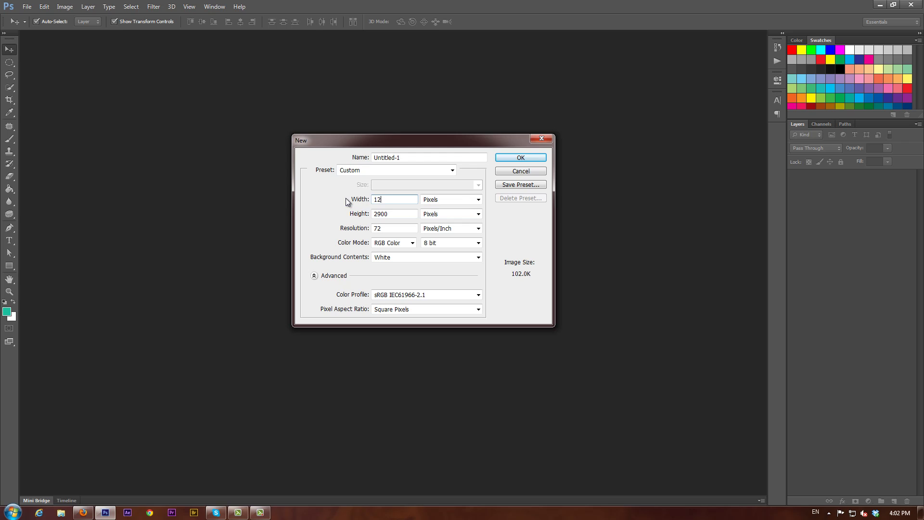
Create a 1200 × 2900 pixel document and add a horizontal guide about 100 px below the canvas's top edge.
double_click(376, 213)
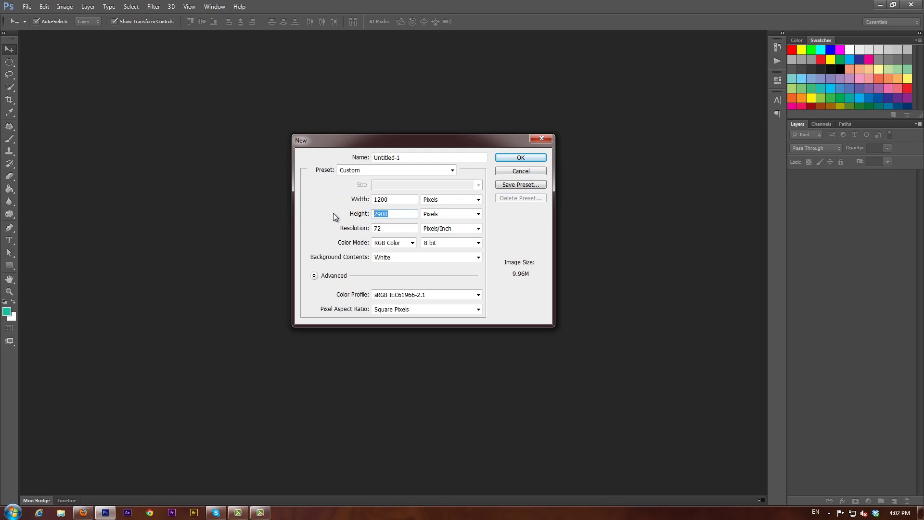
text(2900)
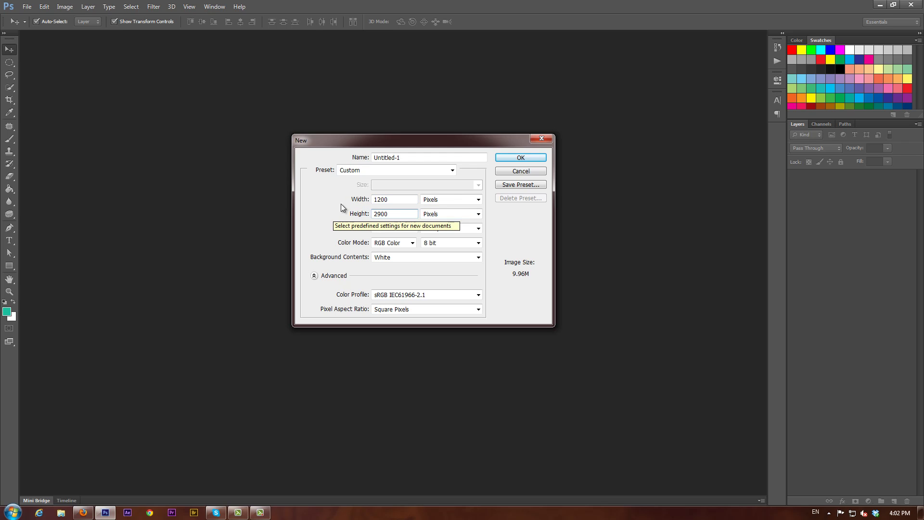
click(502, 159)
scroll(396, 75, up, 4)
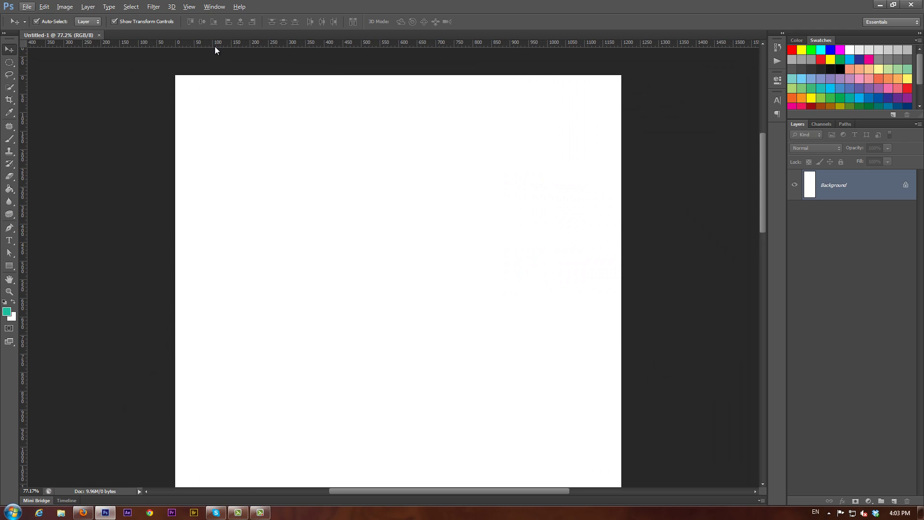
drag(215, 44, 215, 112)
Copy the Logo group from the Logo PSD in folder 006 into the header area above the guide, and close the Logo file.
click(33, 7)
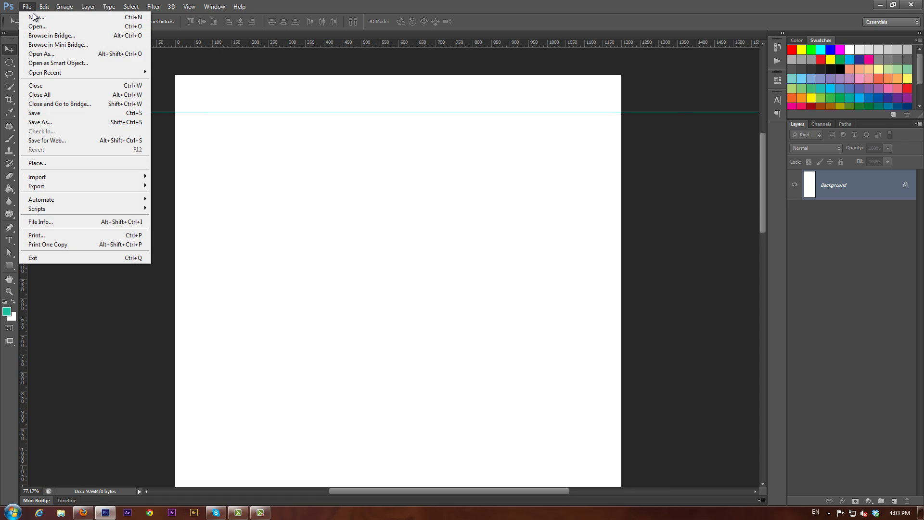
click(36, 26)
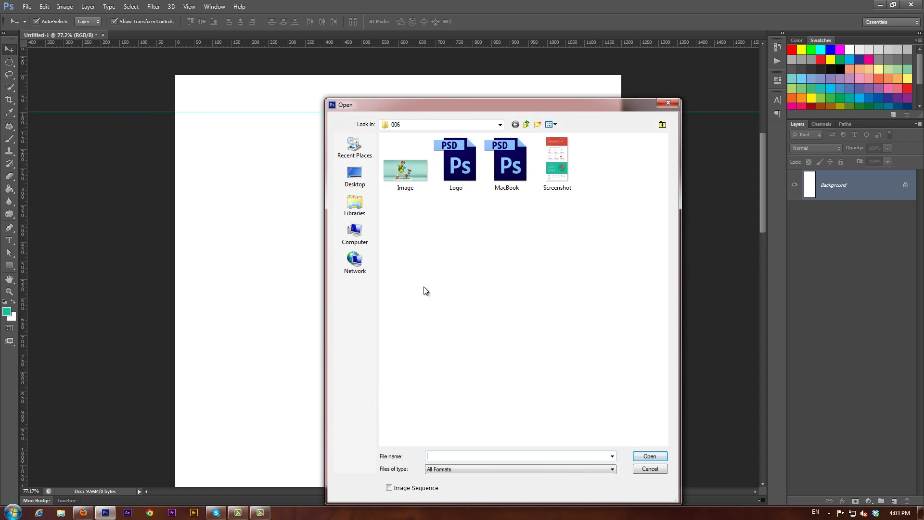
click(472, 181)
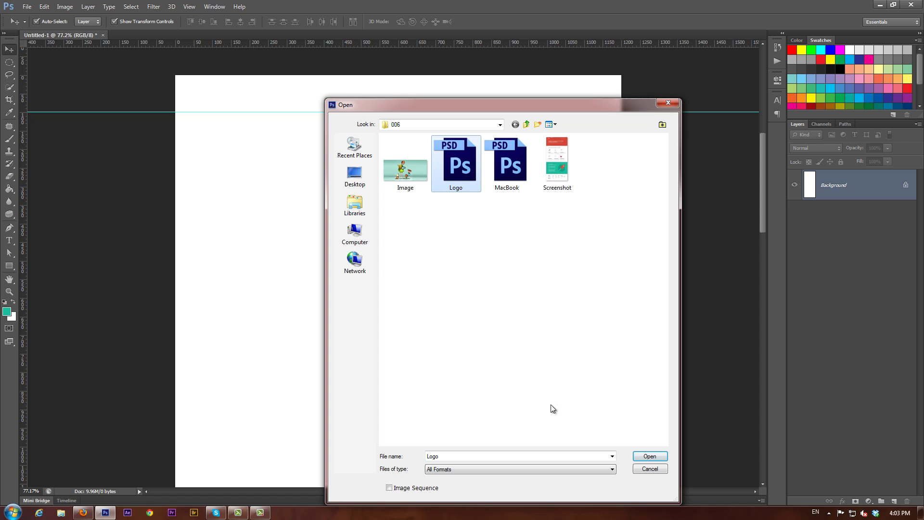
click(663, 455)
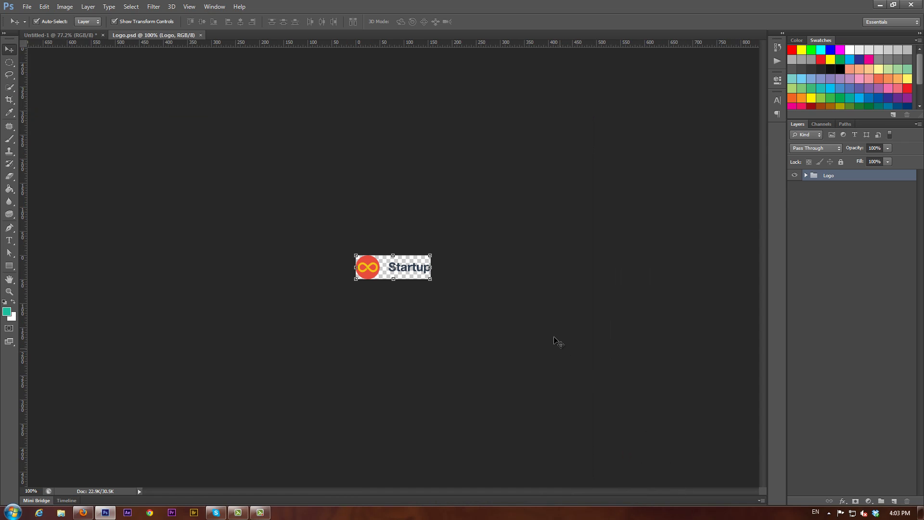
drag(167, 42, 160, 218)
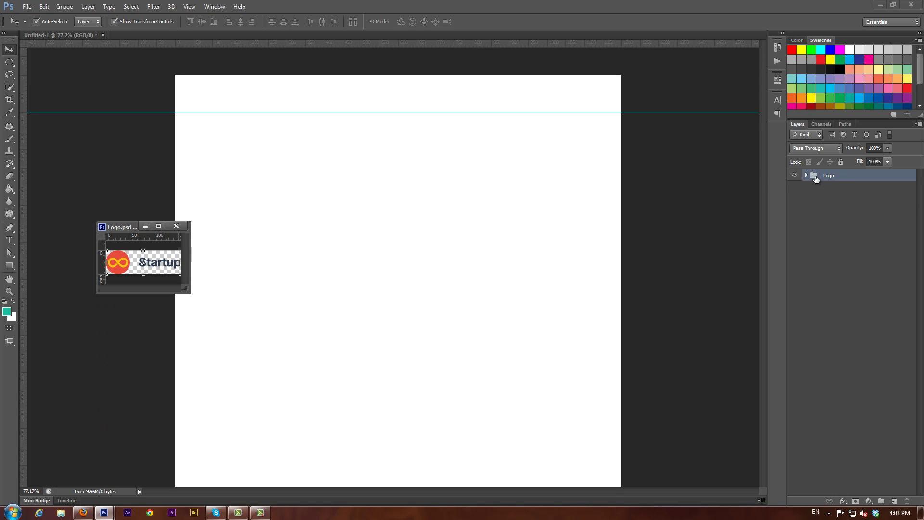
drag(816, 179, 221, 97)
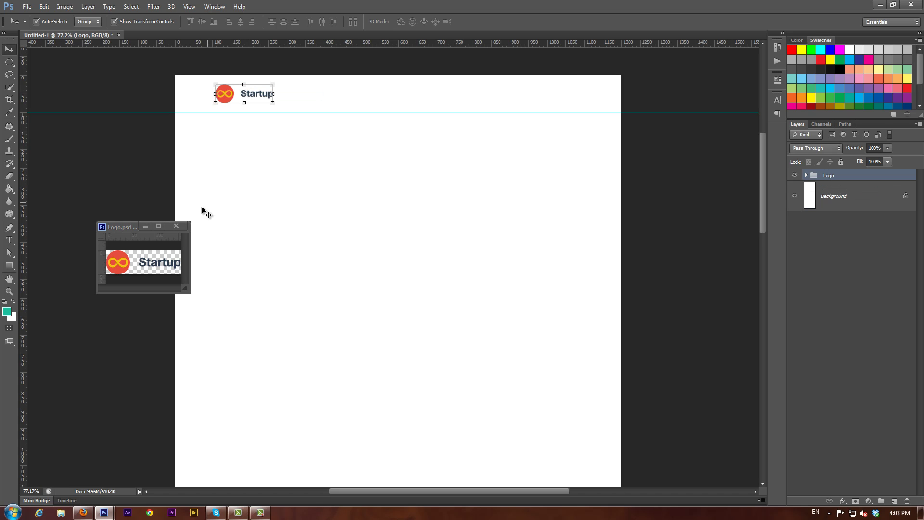
click(176, 226)
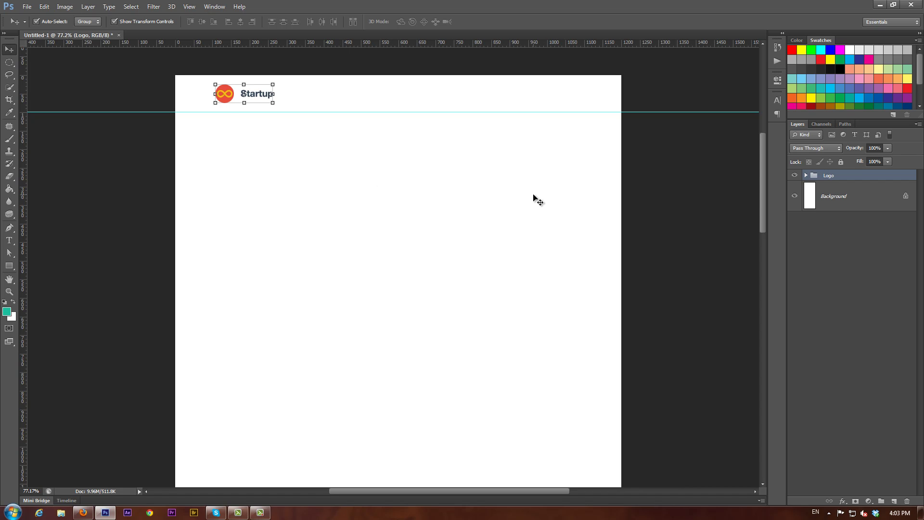
Add the menu text HOME, WORK, BLOG, CONTACT in Helvetica Neue and move it into the header to the right of the logo.
key(t)
click(314, 161)
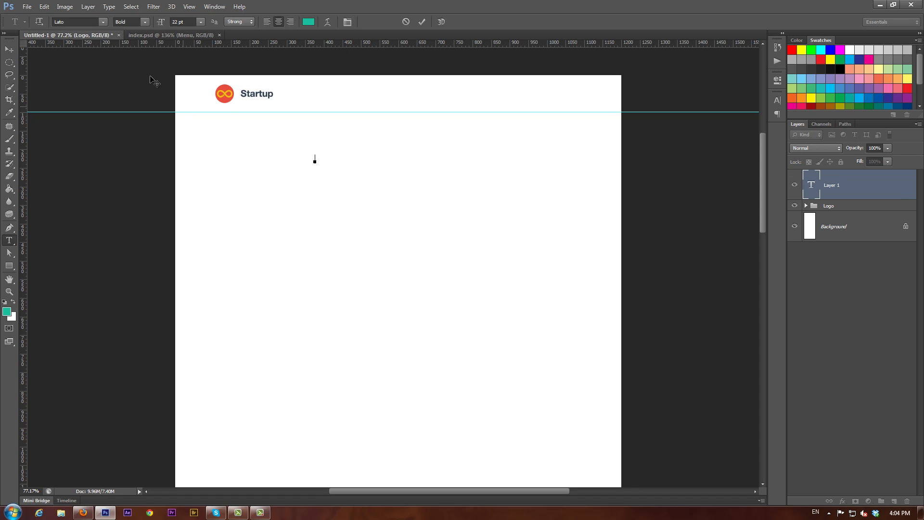
click(103, 22)
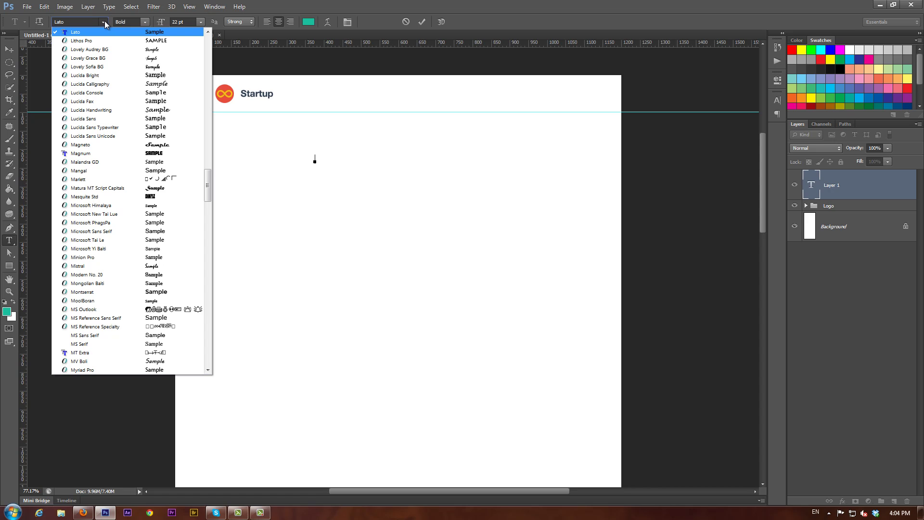
drag(208, 184, 208, 150)
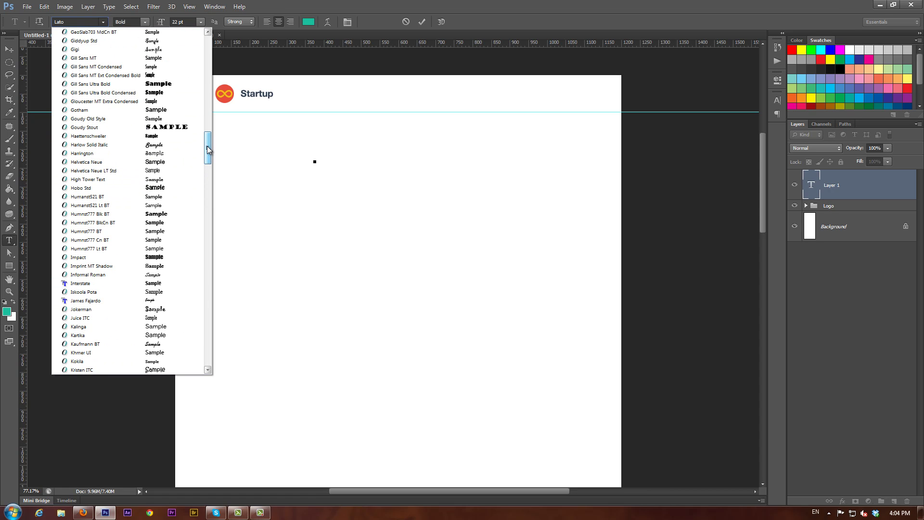
click(187, 160)
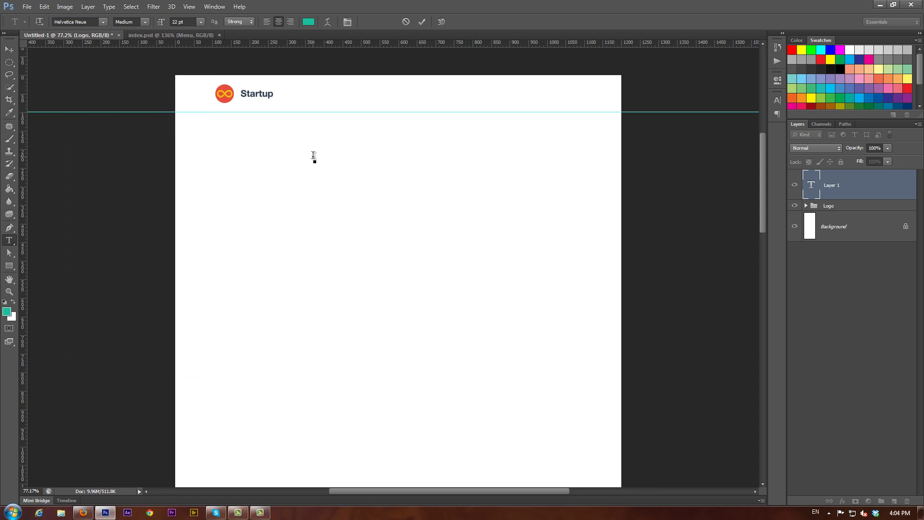
text(ME    WORK    )
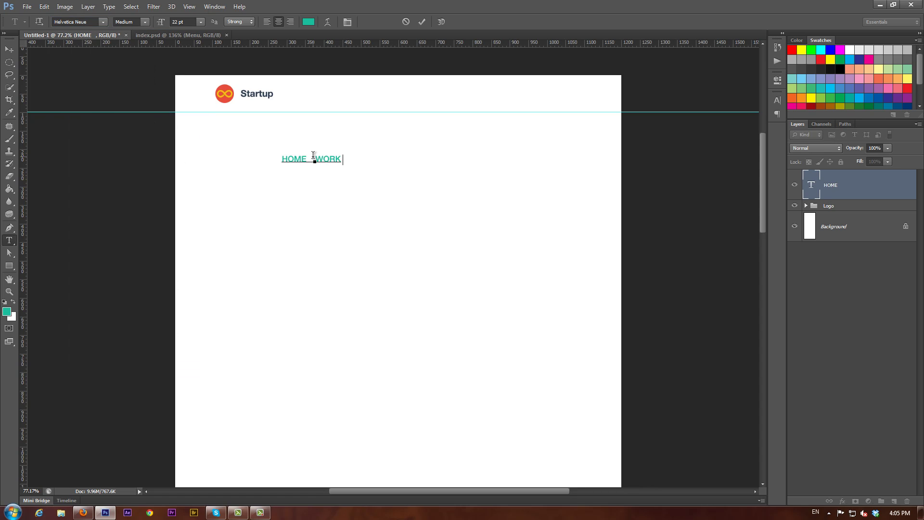
text(BLOG    CONTACT)
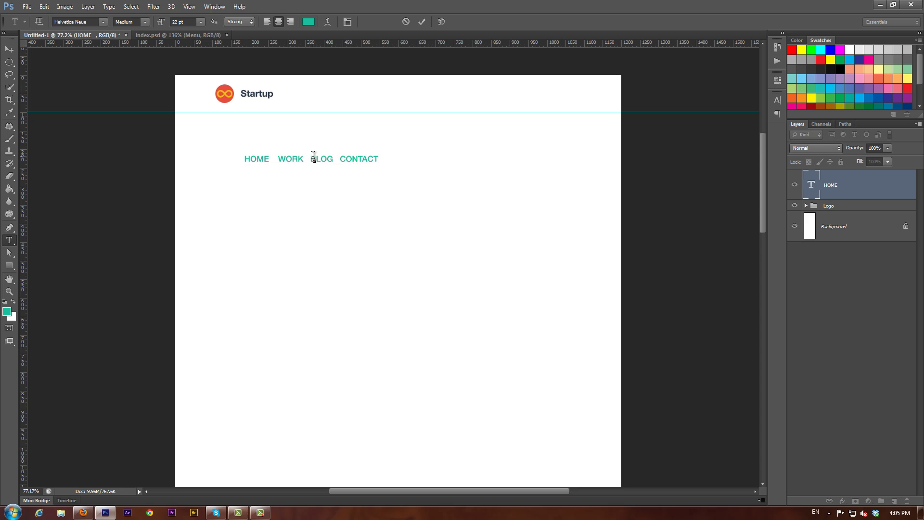
click(422, 22)
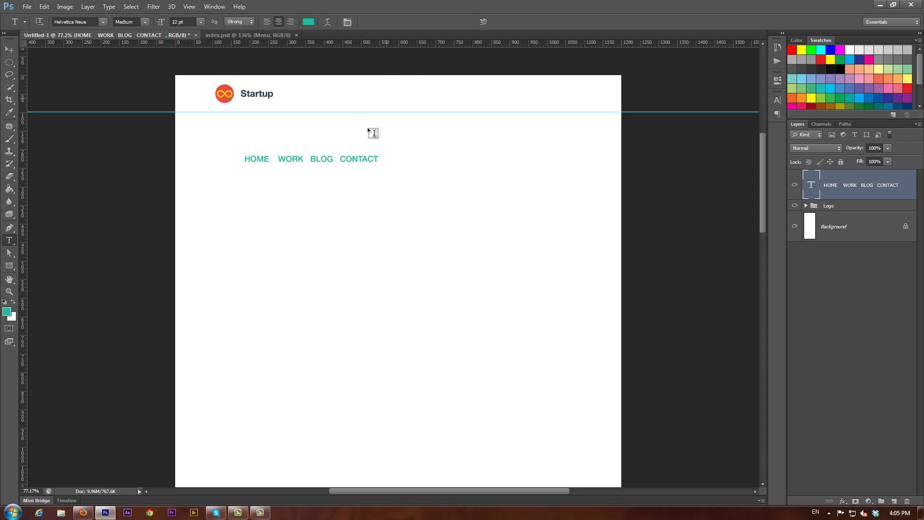
click(7, 49)
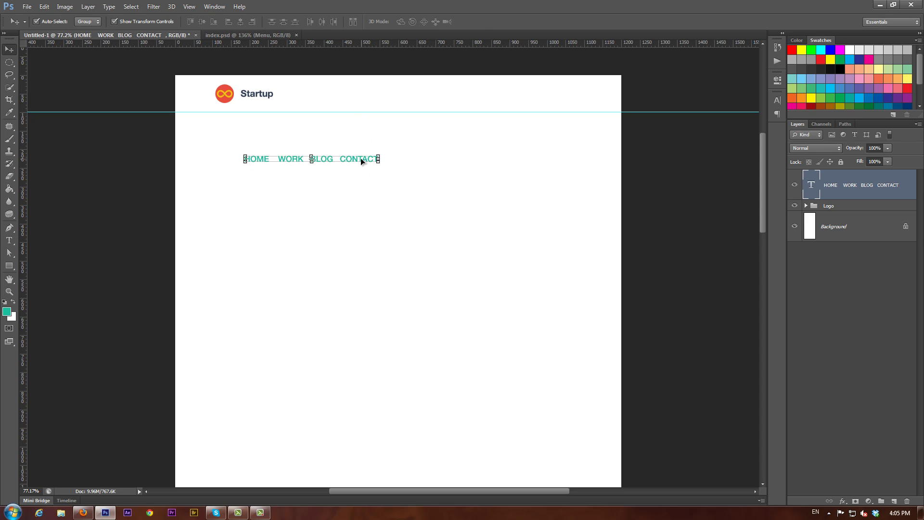
drag(362, 158, 486, 95)
Set the header menu text to Bold style at 14 pt.
key(t)
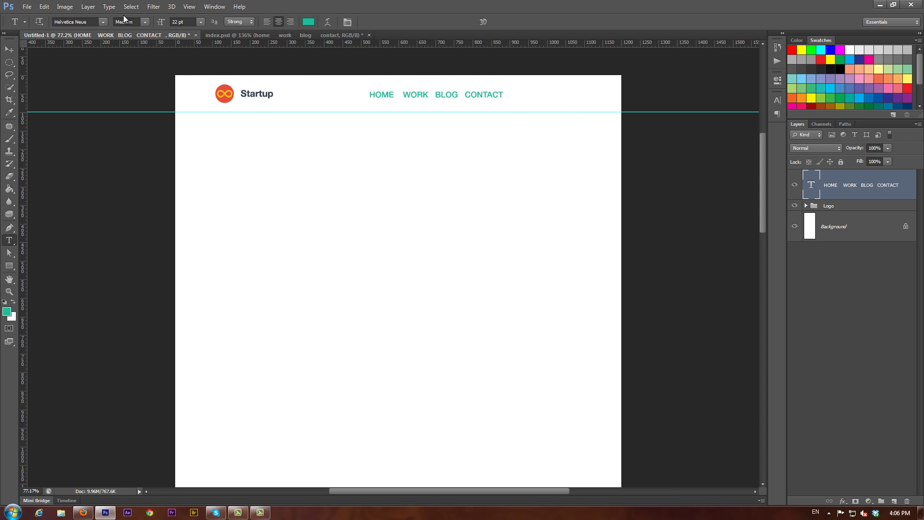
click(143, 20)
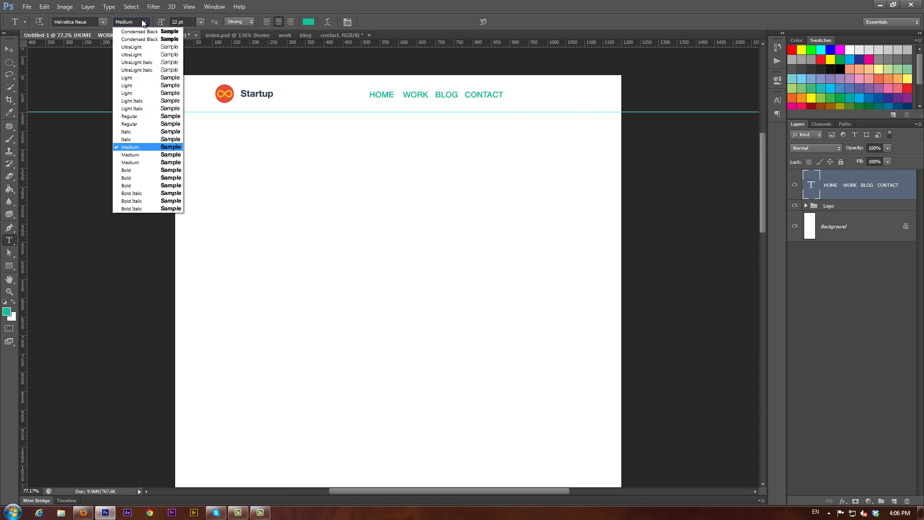
click(154, 170)
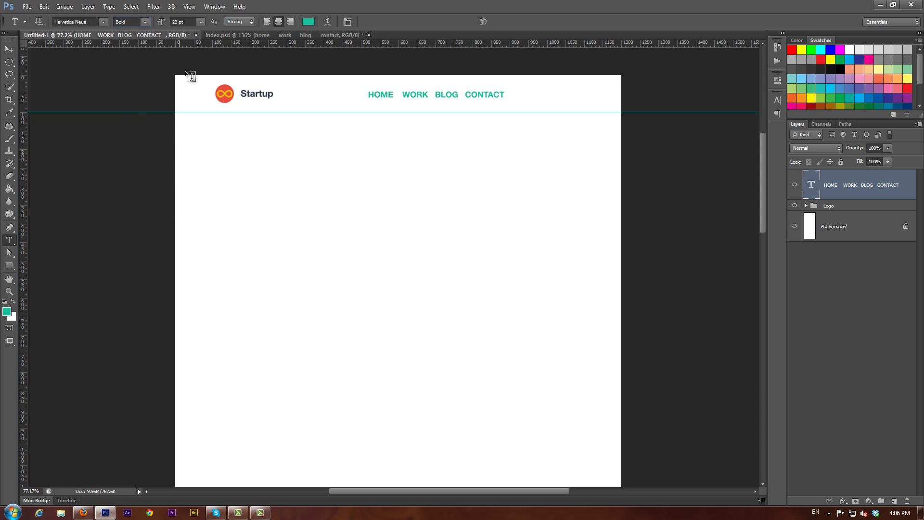
click(199, 22)
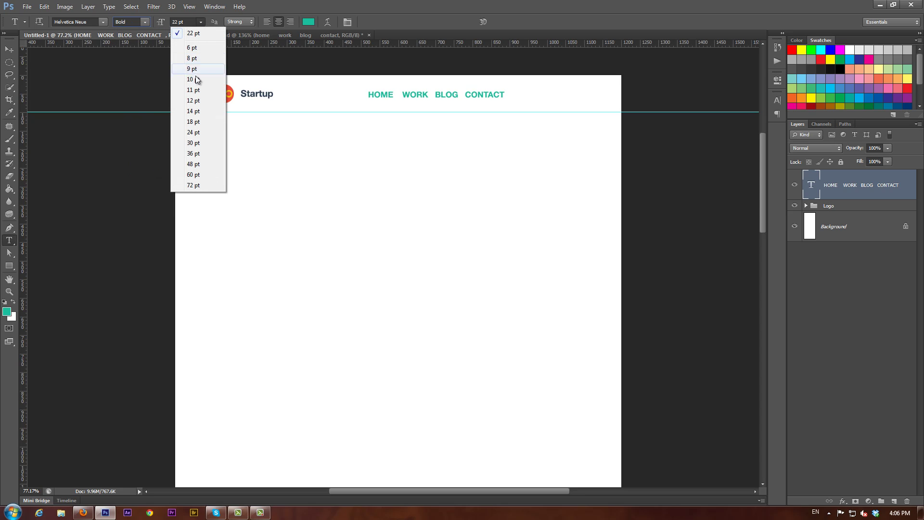
click(195, 111)
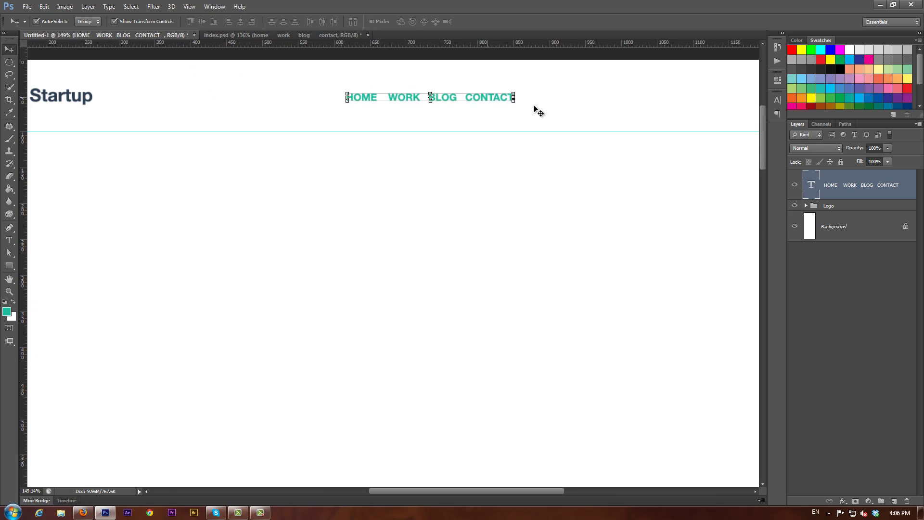
Replace the current swatches with the flat-ui-pro swatch set.
click(918, 42)
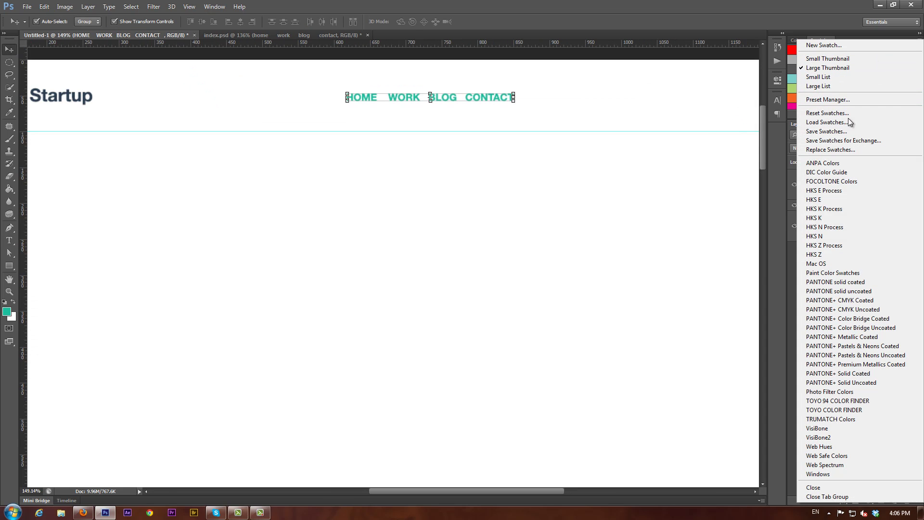
click(862, 150)
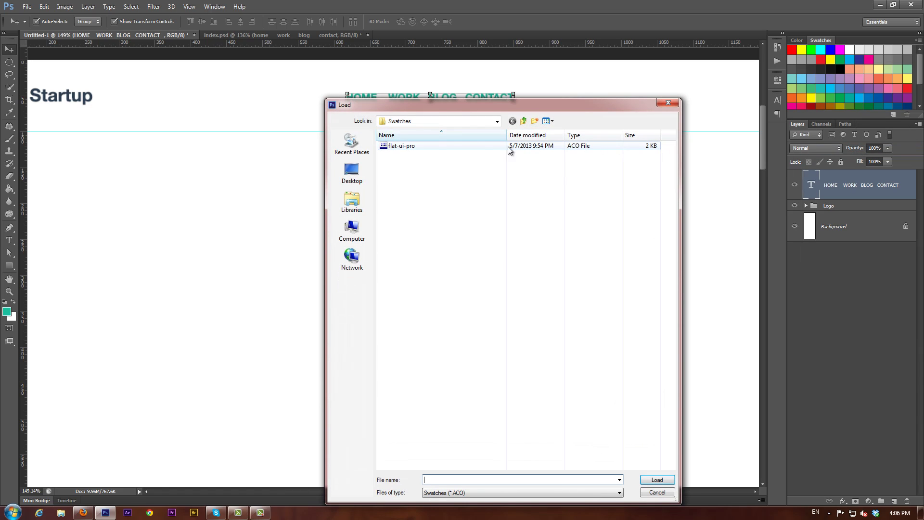
click(413, 146)
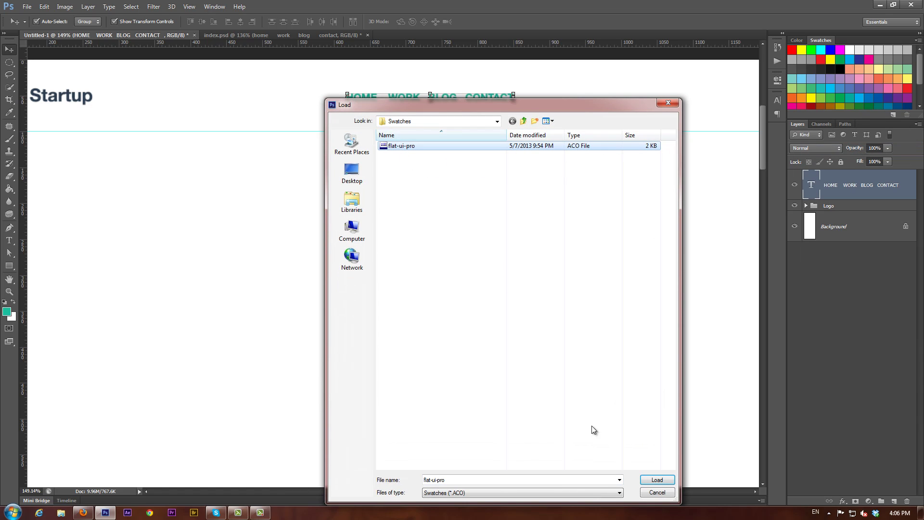
click(658, 480)
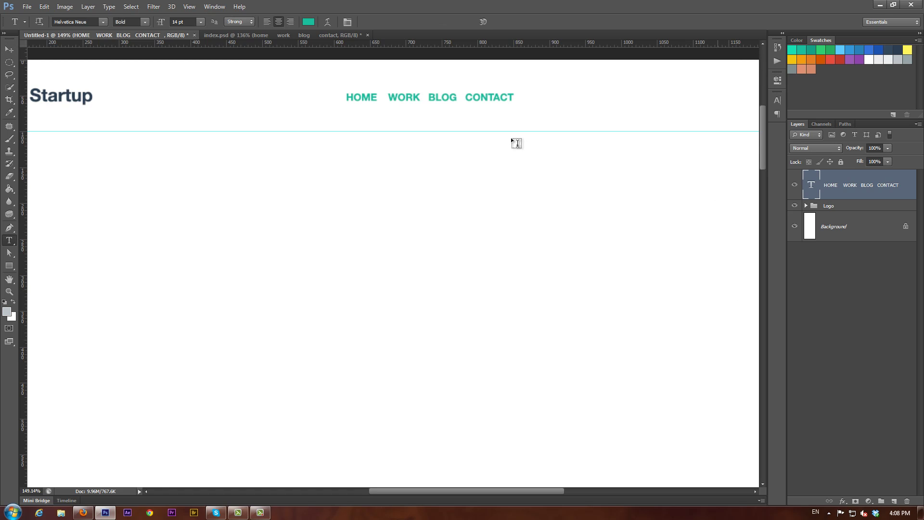
Recolor the entire header menu text with the darker blue-grey swatch in the second row of the flat-ui-pro set.
click(488, 95)
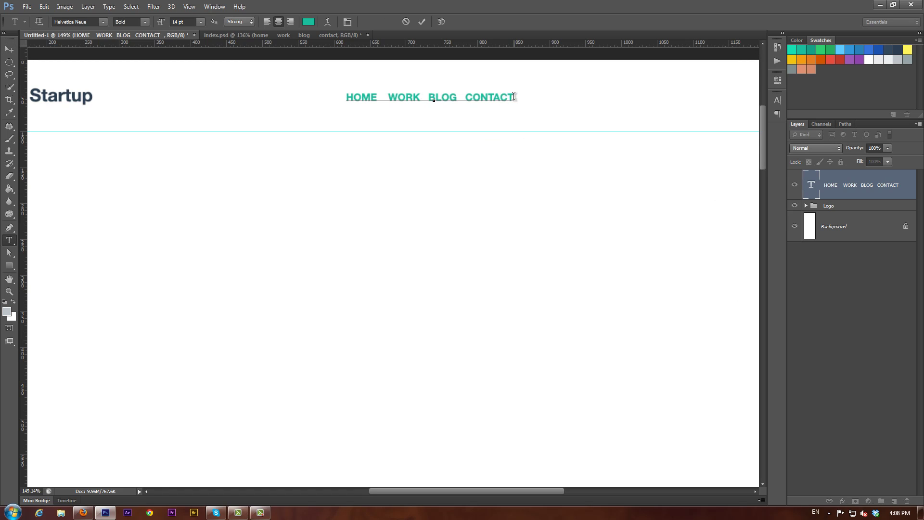
drag(516, 97, 319, 97)
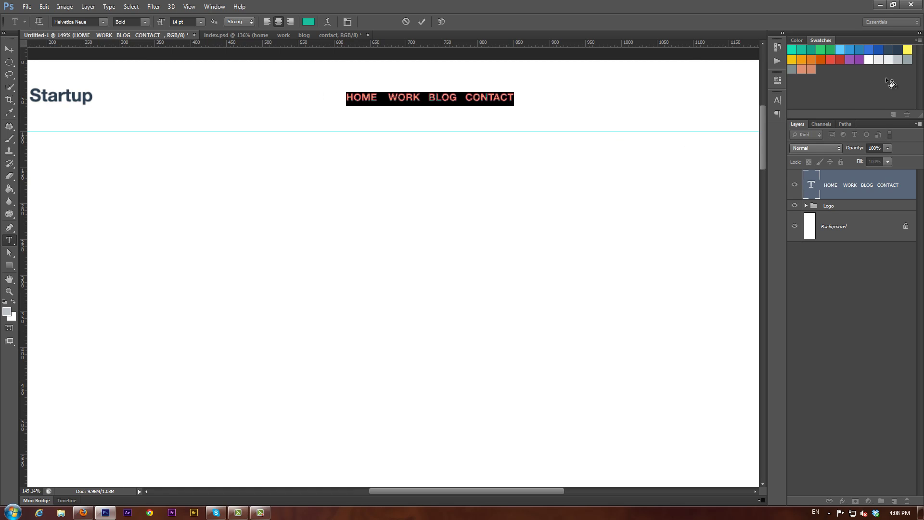
click(907, 59)
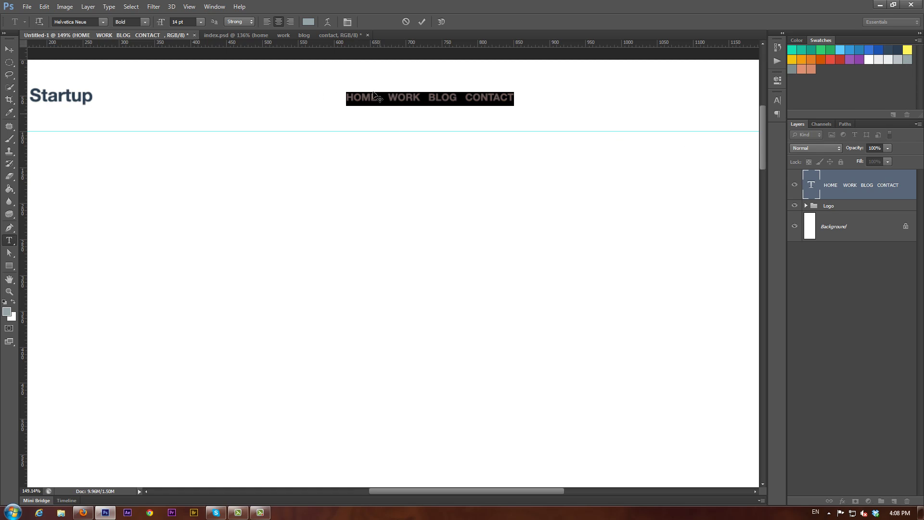
click(423, 22)
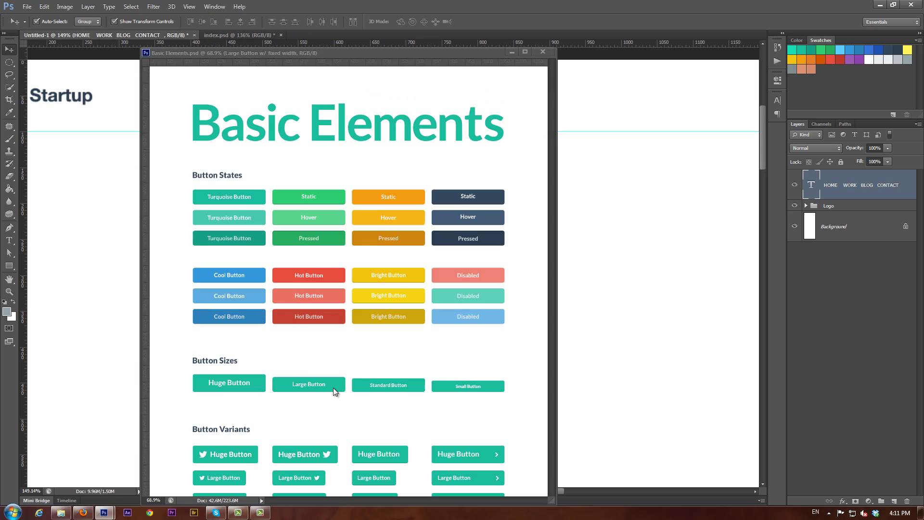
Copy the Large Button w/ fixed width group from Basic Elements.psd into the header, just right of the CONTACT menu item.
click(333, 388)
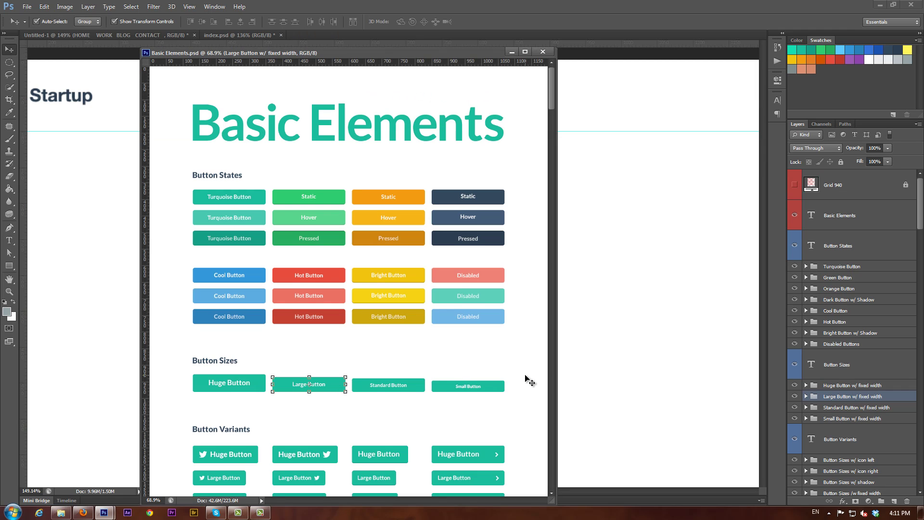
drag(483, 51, 305, 274)
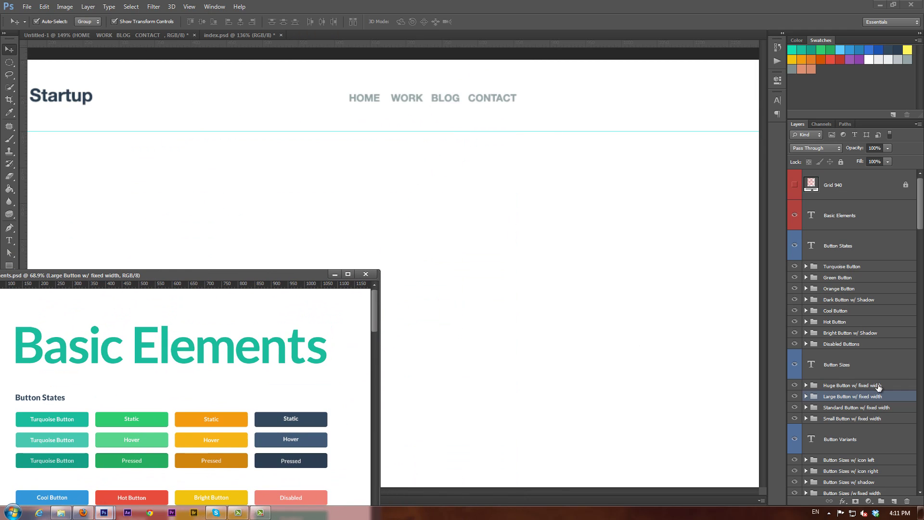
drag(832, 398, 600, 120)
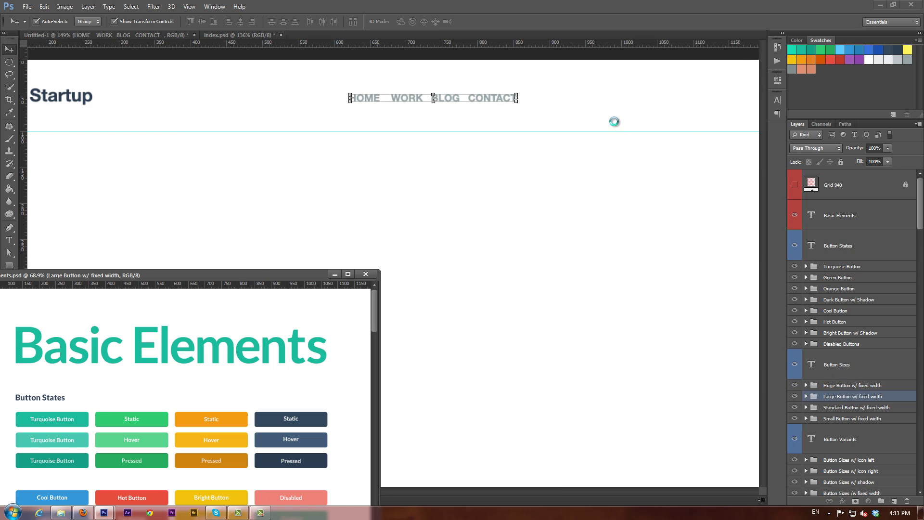
drag(530, 105, 576, 107)
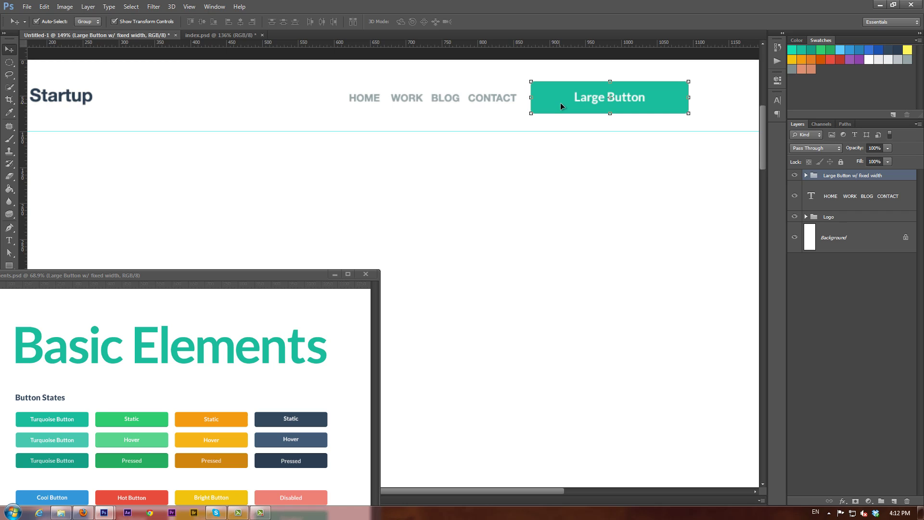
Change the label of the large button in the header to SIGN IN.
click(807, 176)
click(824, 198)
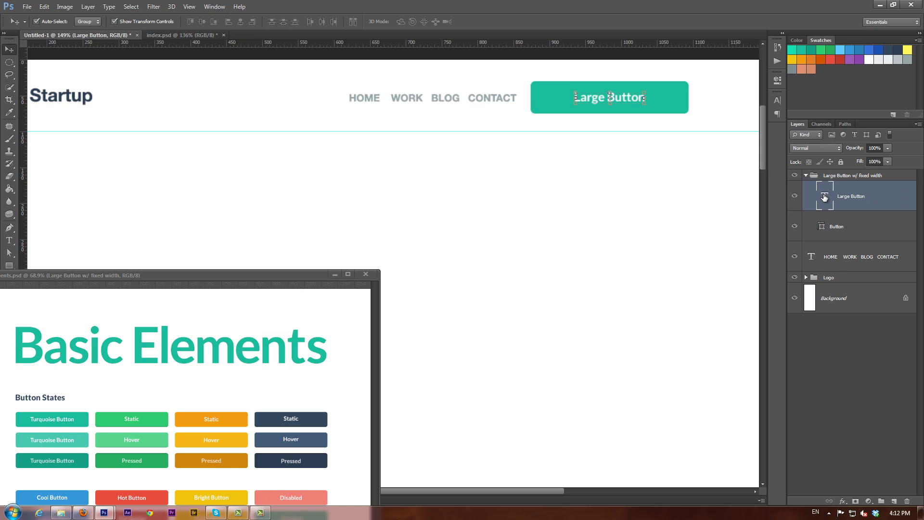
double_click(825, 198)
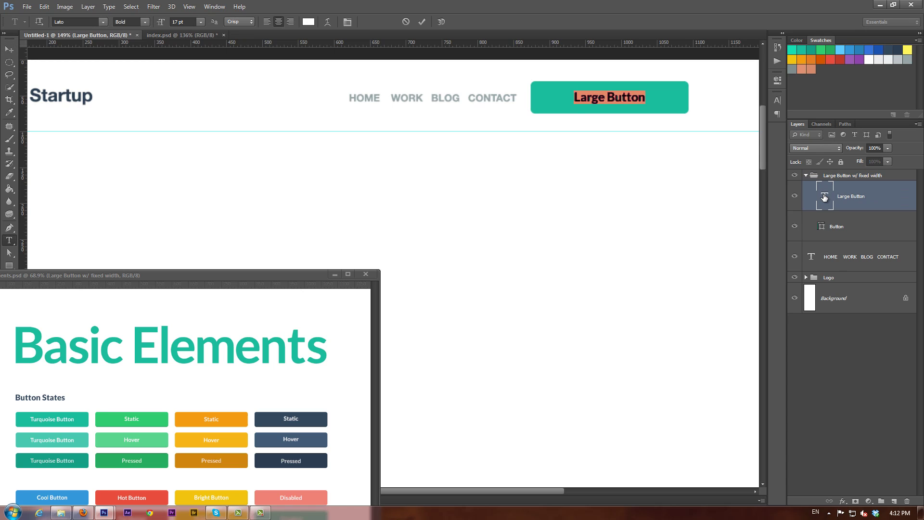
text(SIG)
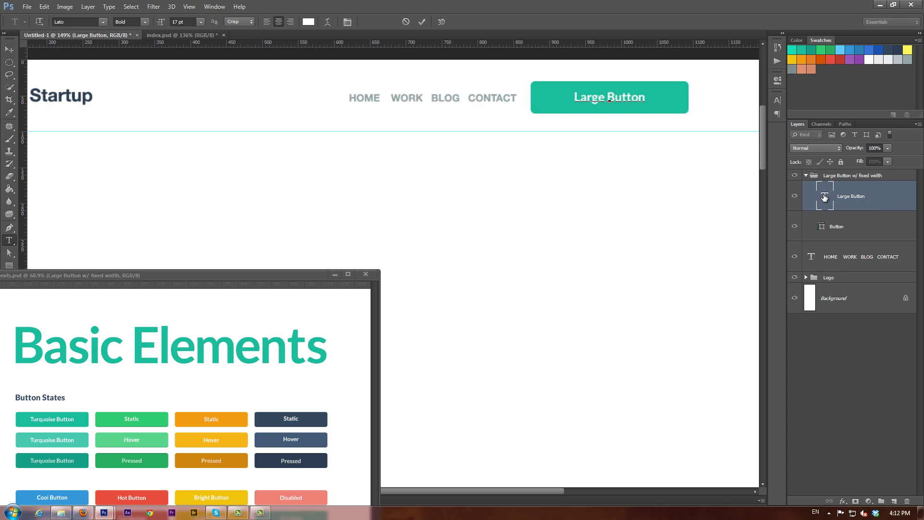
text(N IN)
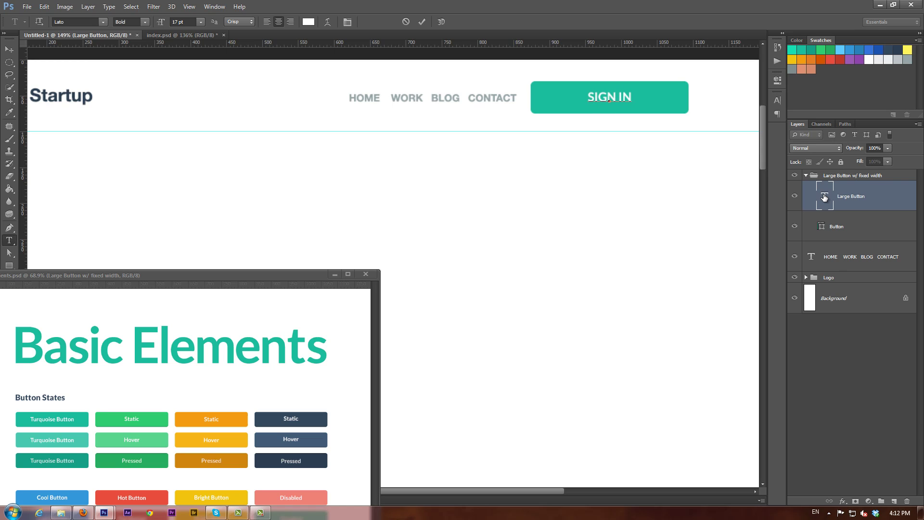
click(422, 22)
key(v)
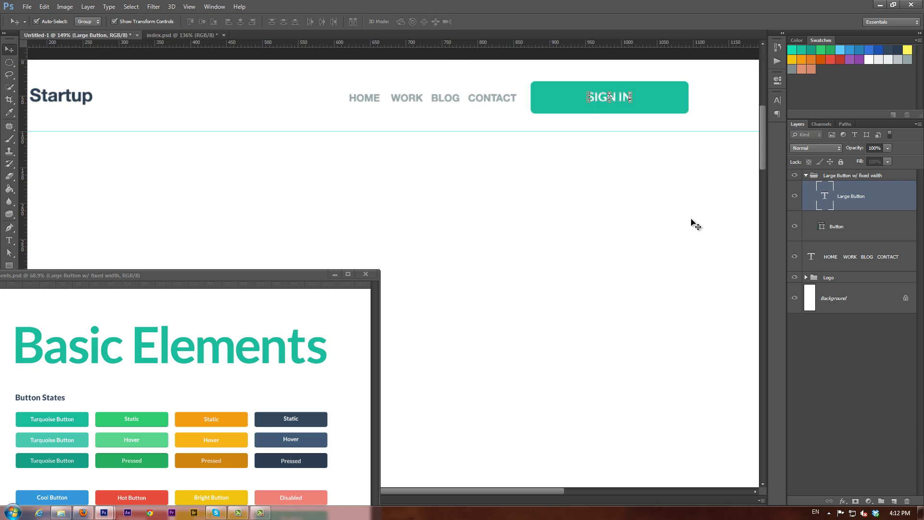
Narrow the green shape behind SIGN IN to about 111 px wide and move the button group beside the CONTACT menu item.
click(866, 225)
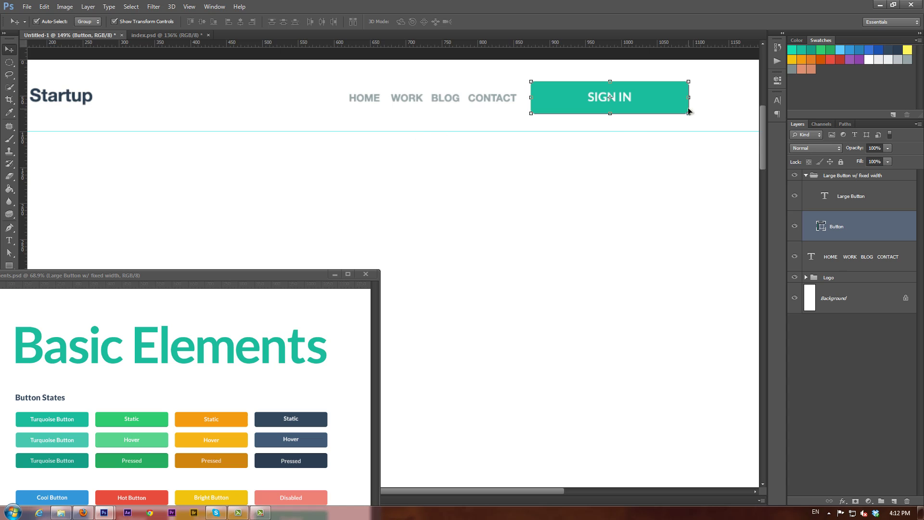
drag(691, 99, 653, 99)
drag(531, 98, 573, 97)
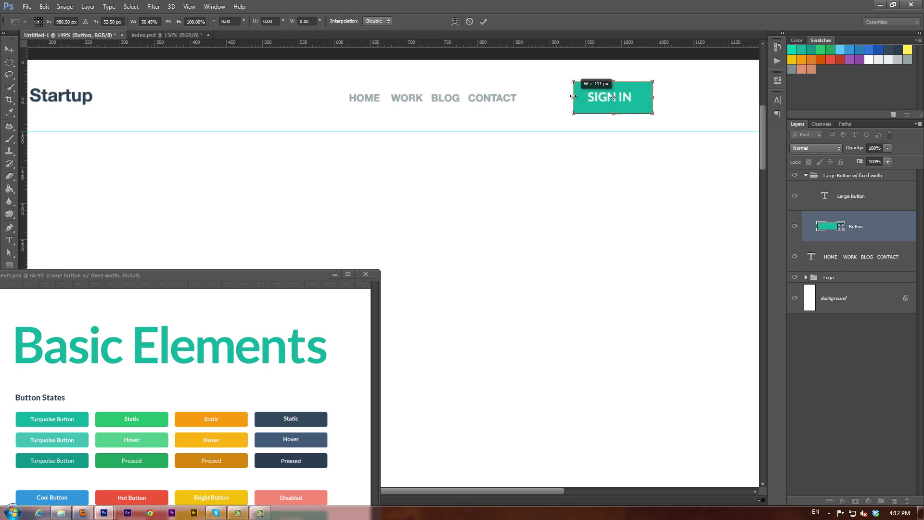
click(483, 21)
click(585, 186)
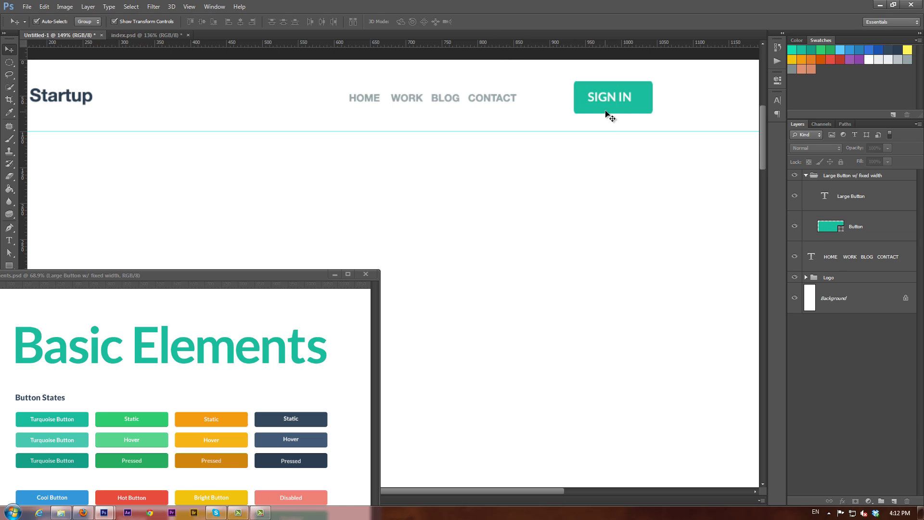
drag(627, 102, 592, 104)
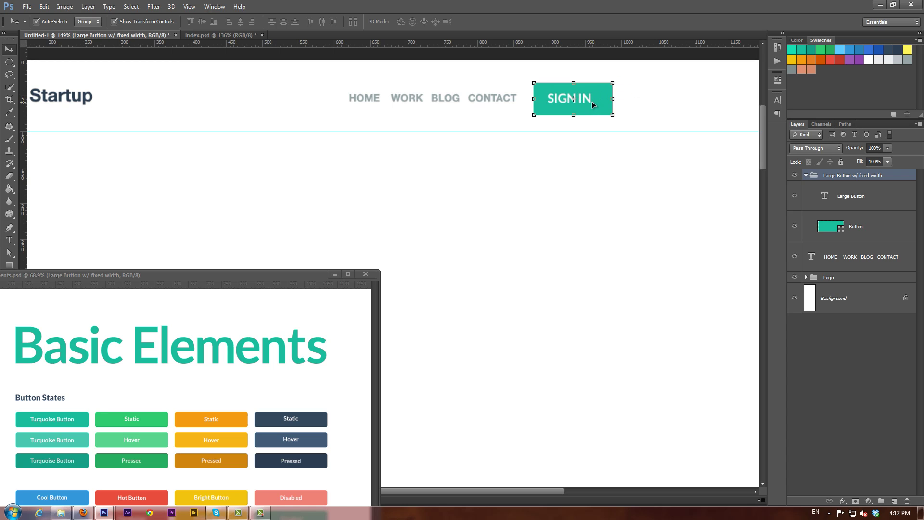
click(806, 176)
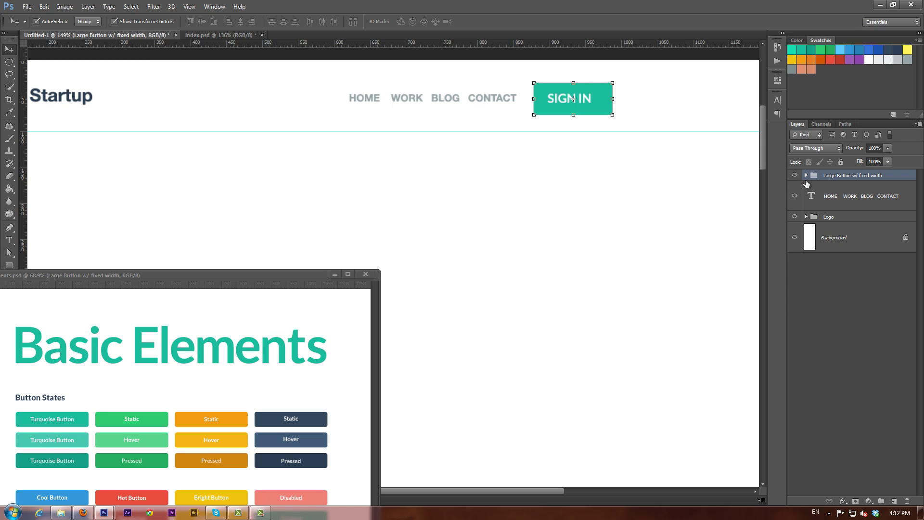
Group the button, menu text and Logo layers together and rename the new group Main menu.
shift+click(829, 219)
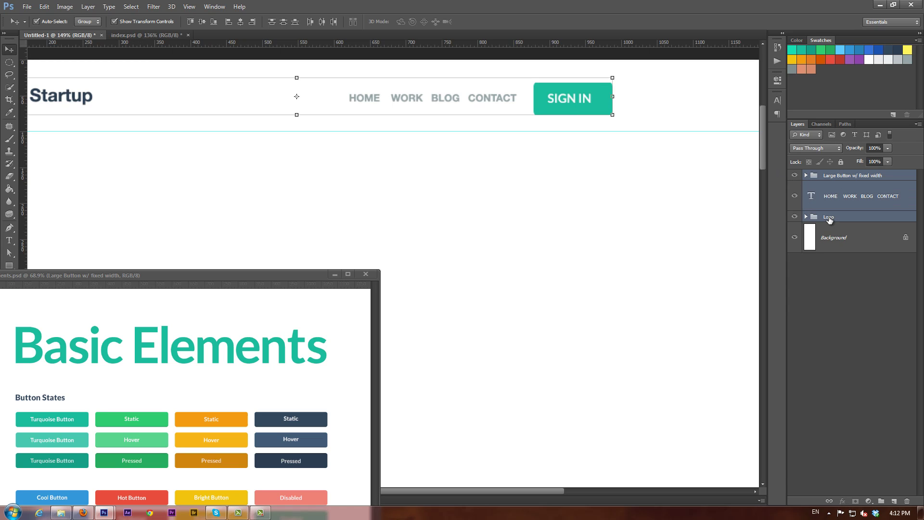
right_click(826, 218)
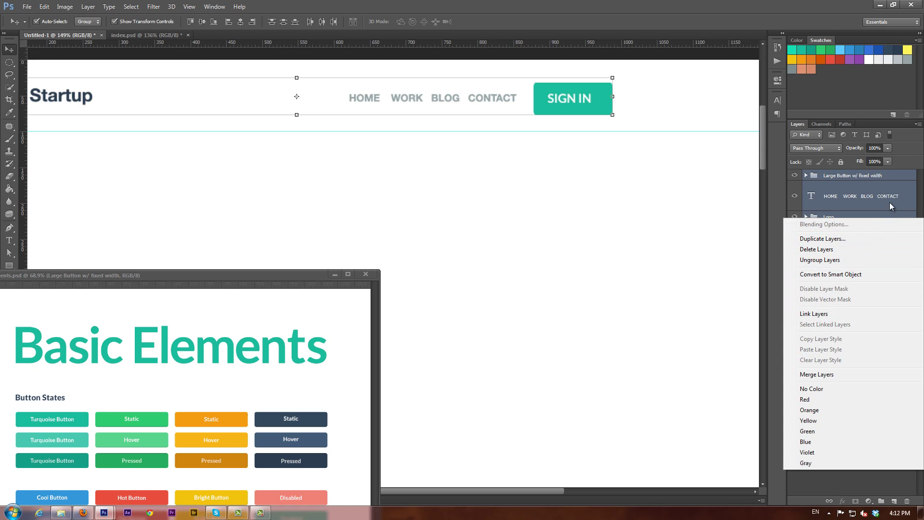
click(914, 201)
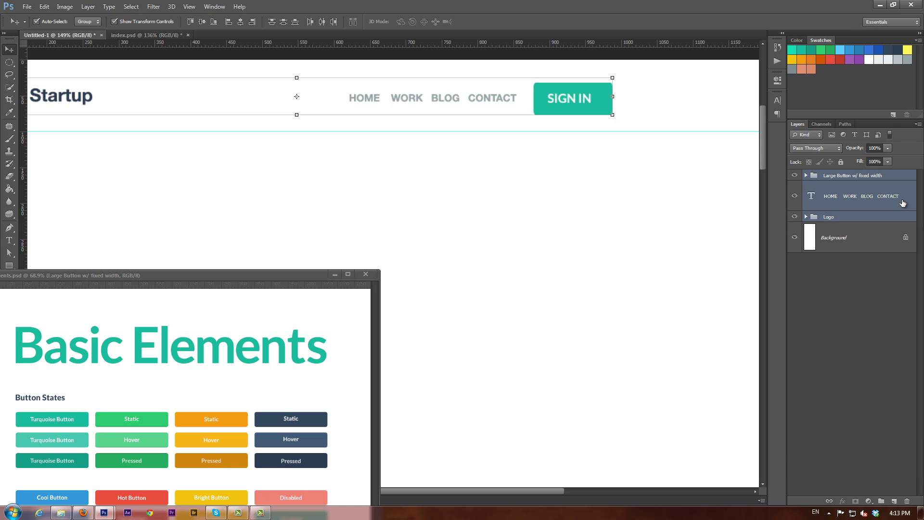
key(ctrl+g)
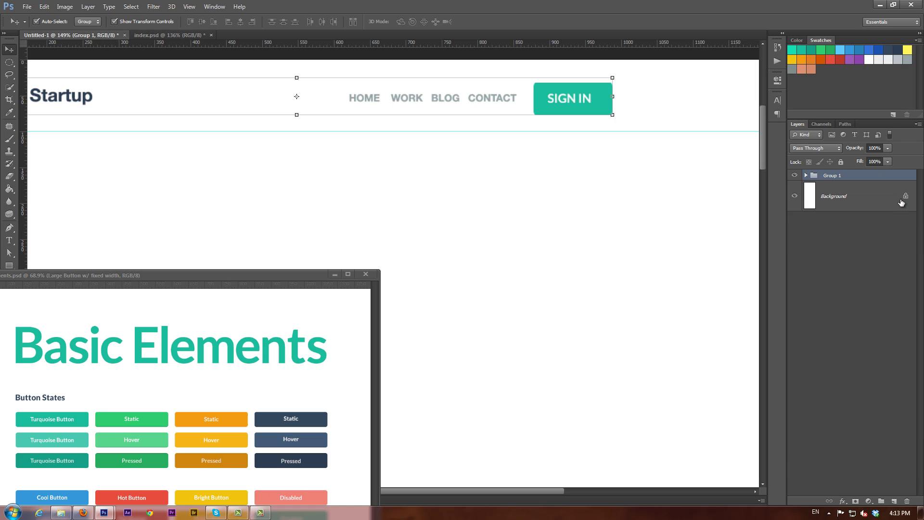
double_click(832, 176)
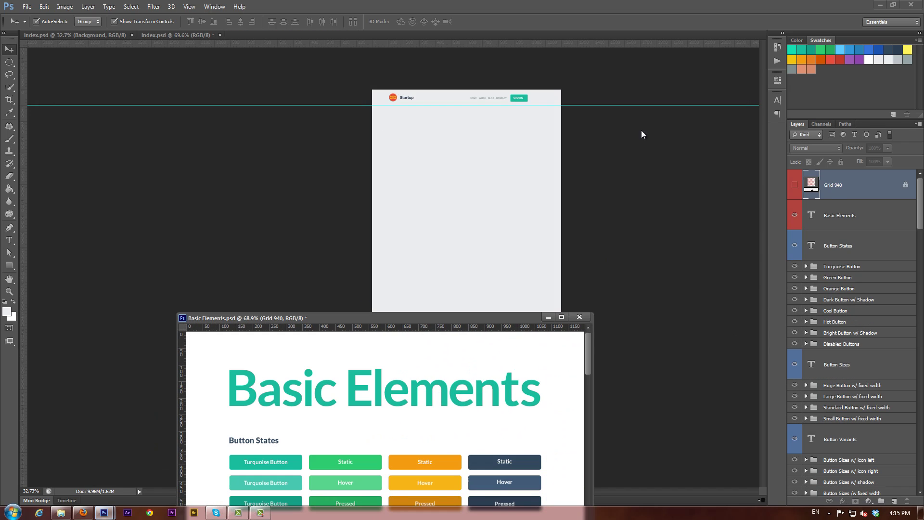
Copy the Grid 940 layer from Basic Elements.psd into index.psd, centre its columns on the page and lock it.
drag(831, 195, 487, 91)
scroll(480, 93, up, 5)
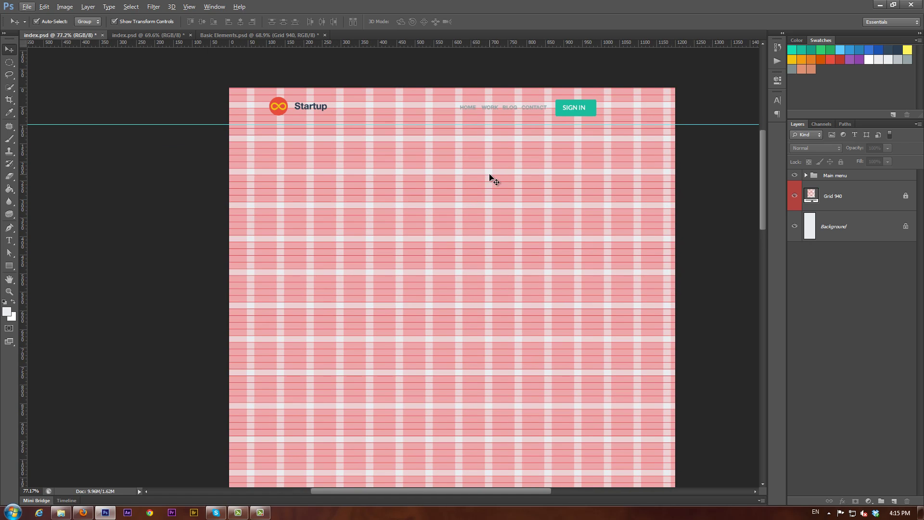
click(862, 198)
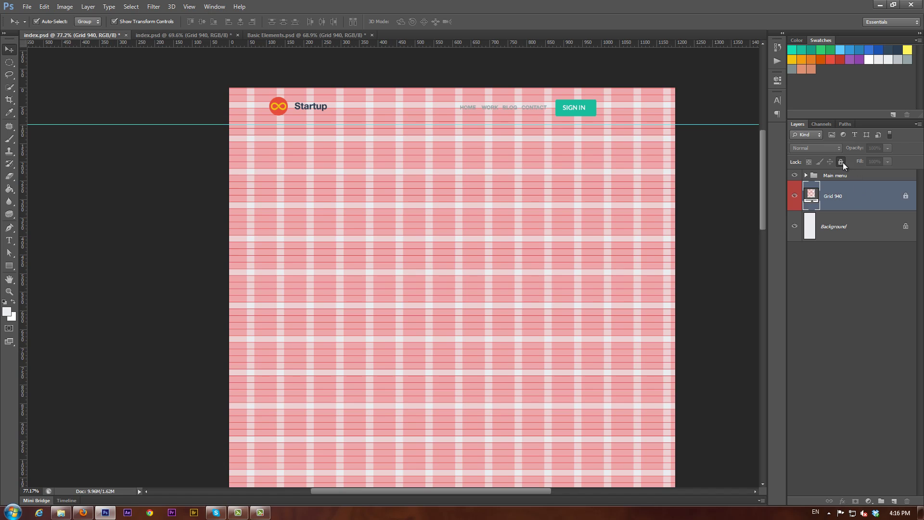
drag(641, 194, 634, 197)
click(840, 162)
Nudge the Logo group inside Main menu about 20 px right and 5 px down to align it with the grid and menu.
click(282, 111)
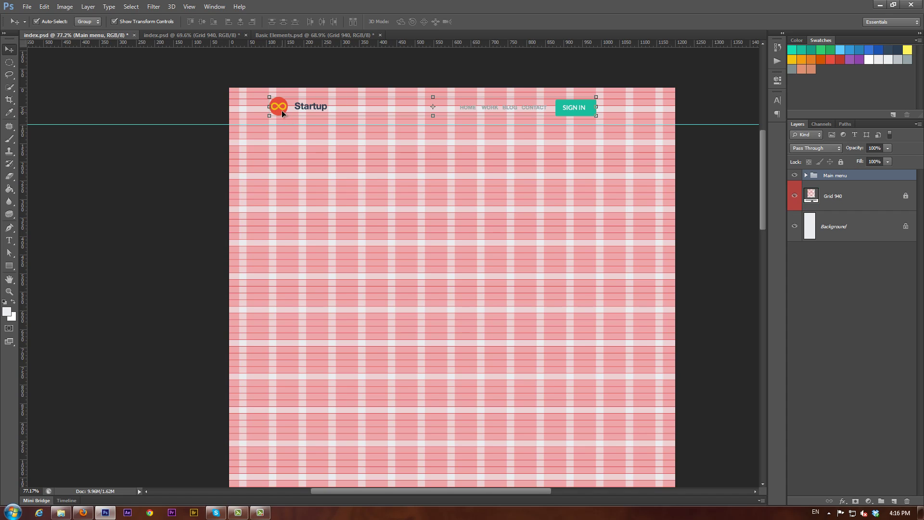
click(805, 176)
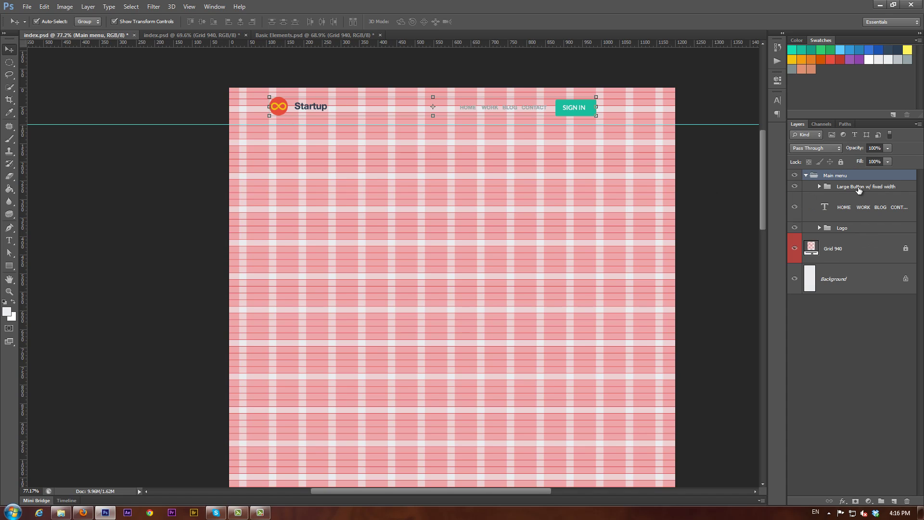
click(854, 227)
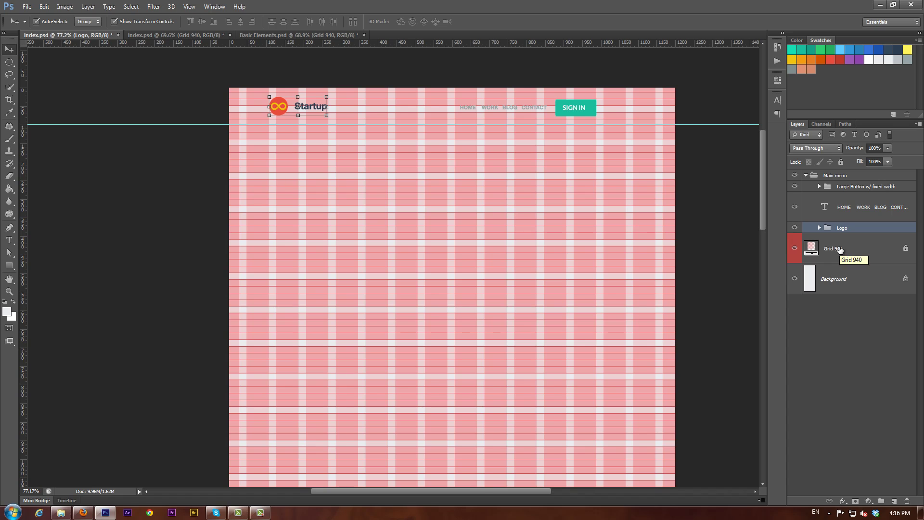
key(Right)
key(Right)
key(Right)
key(Right)
key(Right)
key(Right)
key(Right)
key(Right)
key(Right)
key(Right)
key(Right)
key(Right)
key(Right)
key(Right)
key(Right)
key(Right)
key(Right)
key(Right)
key(Right)
key(Right)
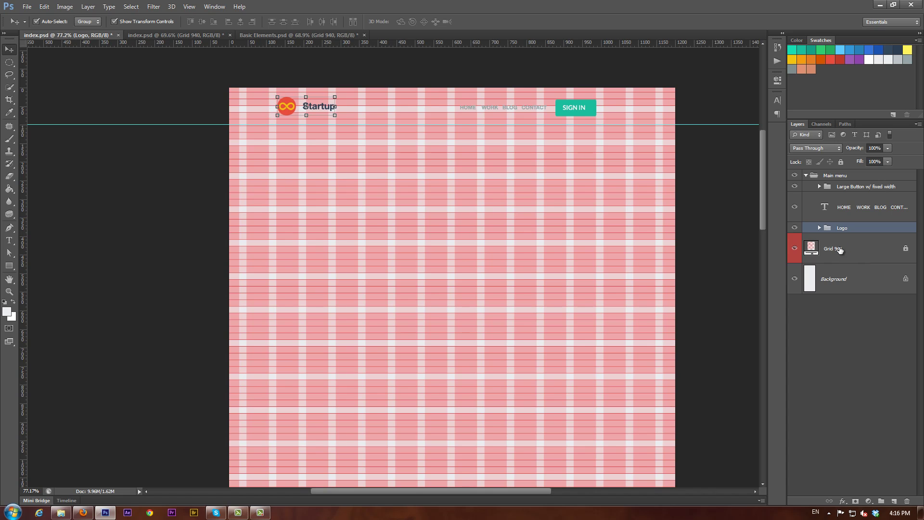
key(Down)
key(Down)
key(Down)
key(Down)
key(Down)
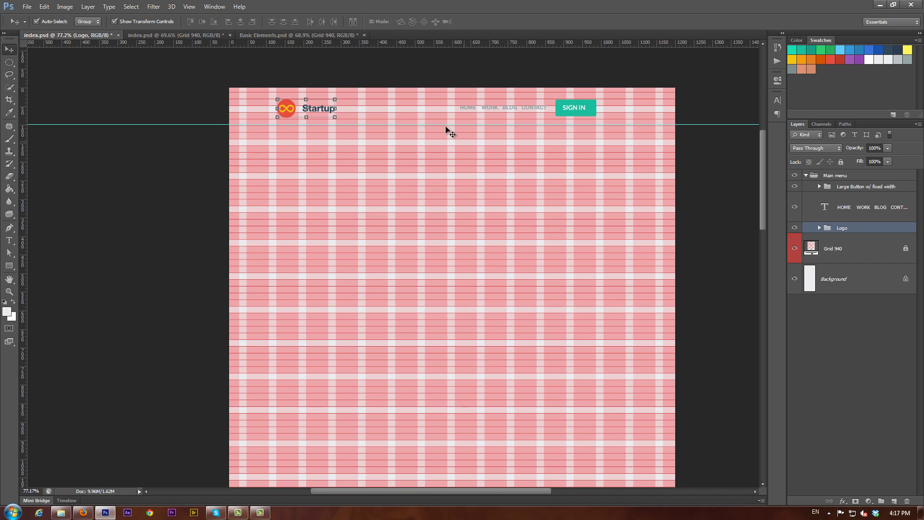
Hide the Grid 940 layer and draw a rectangle about 1218 × 761 px across the full page width, starting at the header guide.
click(877, 208)
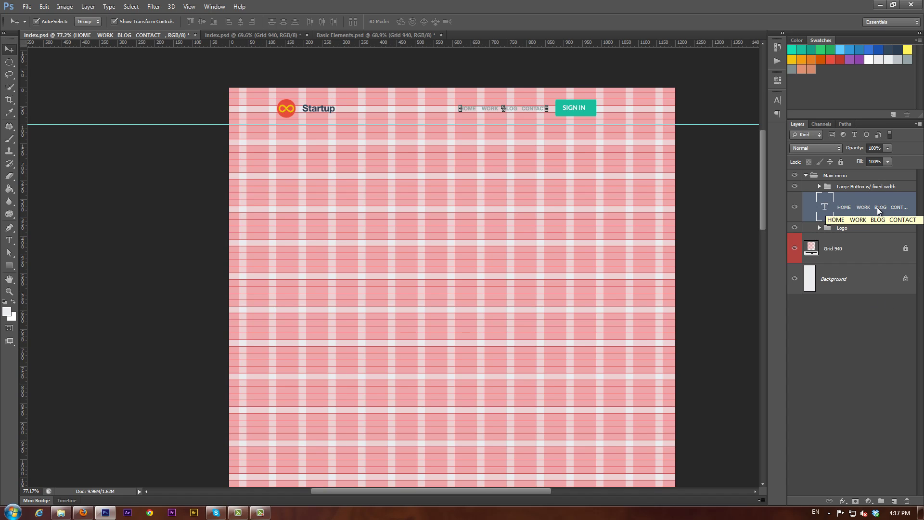
click(795, 248)
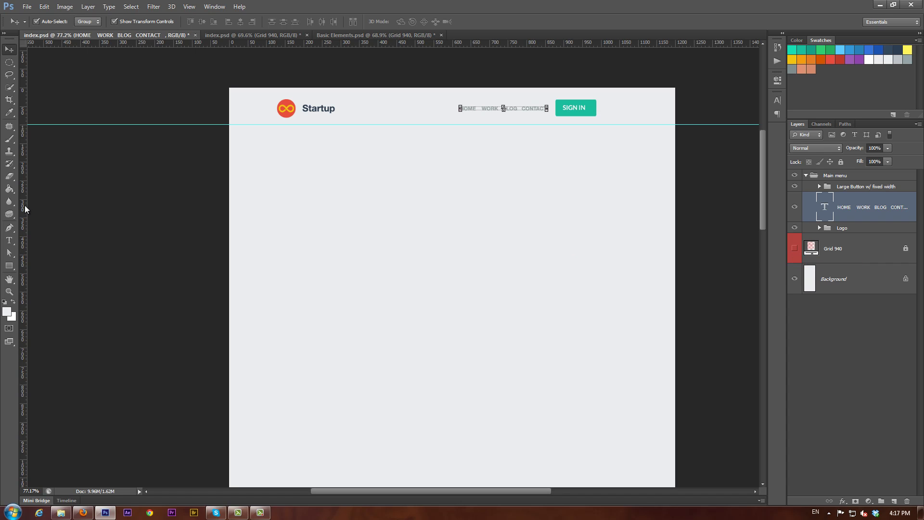
click(8, 271)
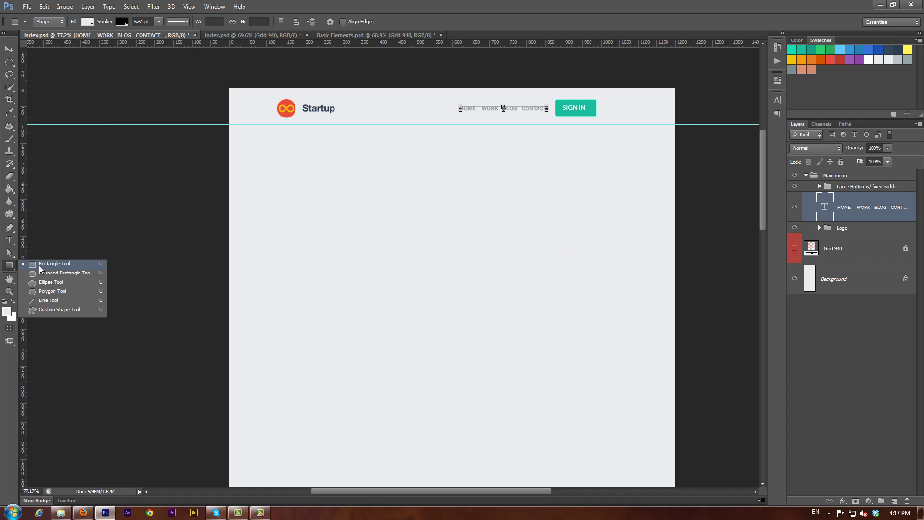
click(40, 268)
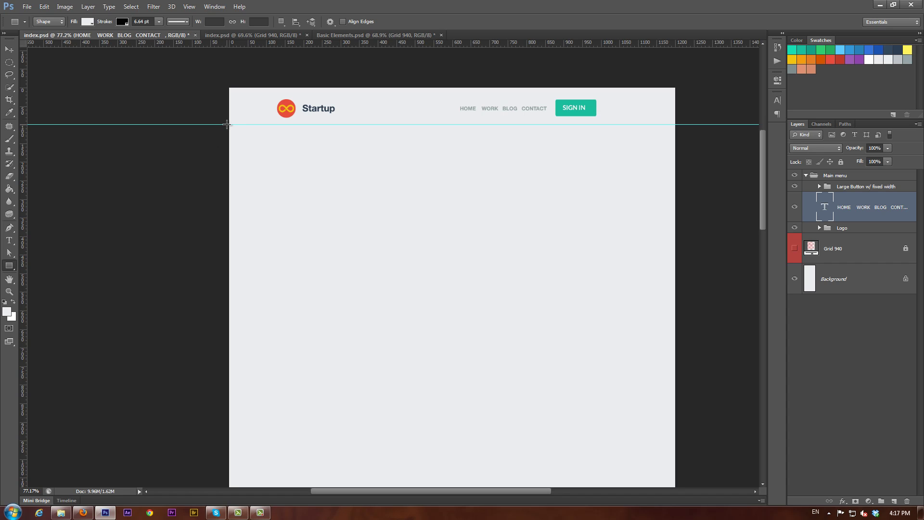
drag(228, 125, 679, 406)
drag(680, 406, 679, 407)
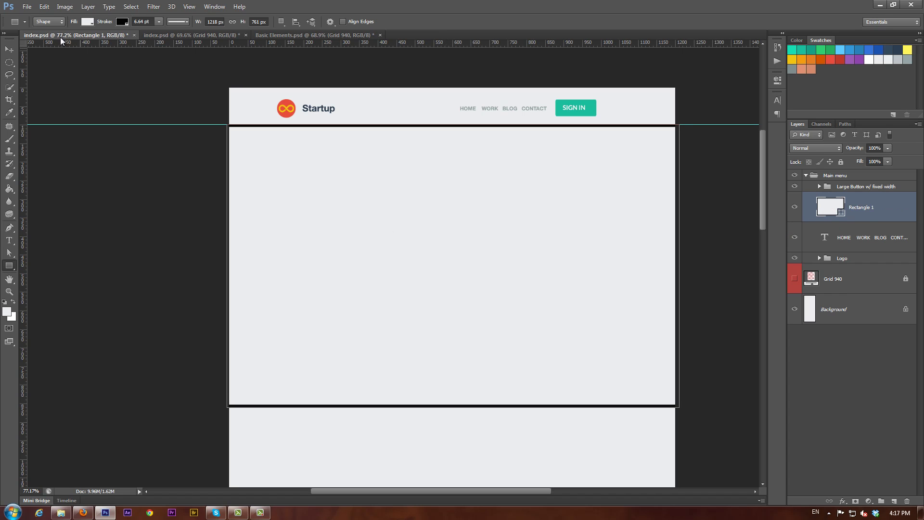
Remove the large rectangle's stroke and fill it with the turquoise swatch #1abc9c.
click(122, 22)
click(81, 40)
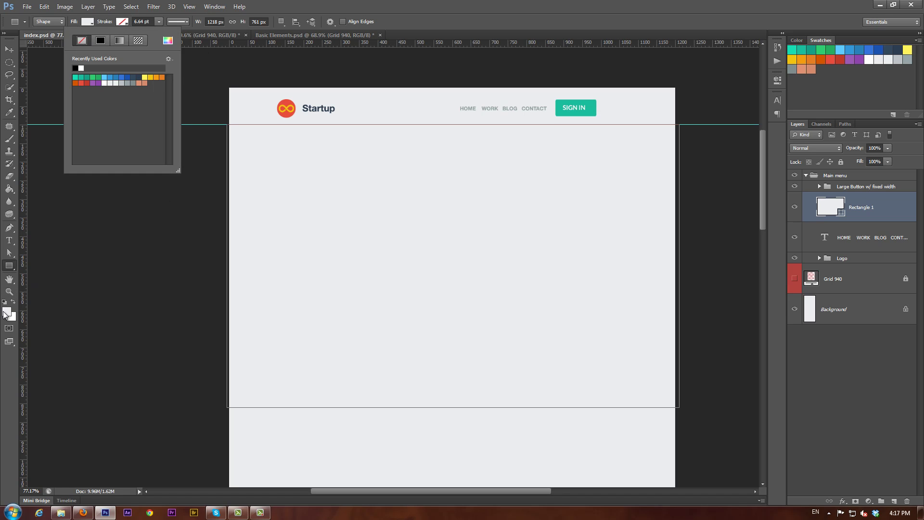
click(803, 50)
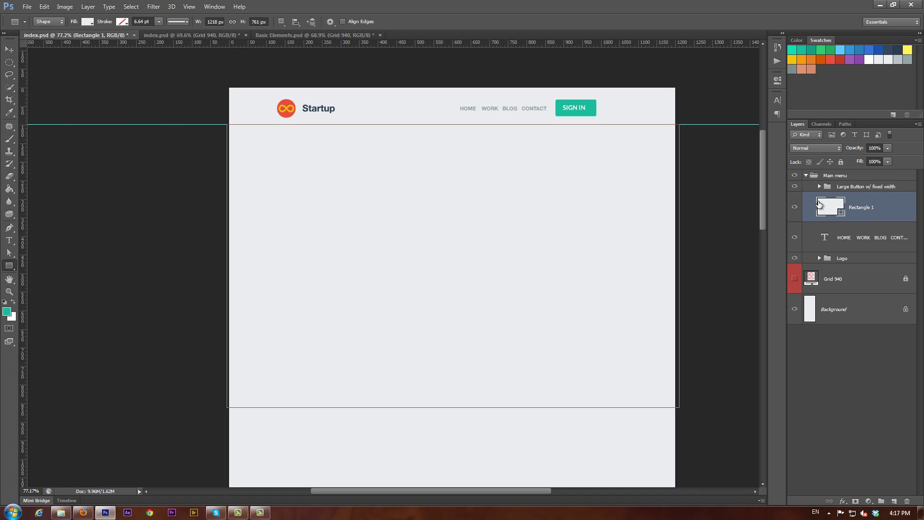
double_click(831, 214)
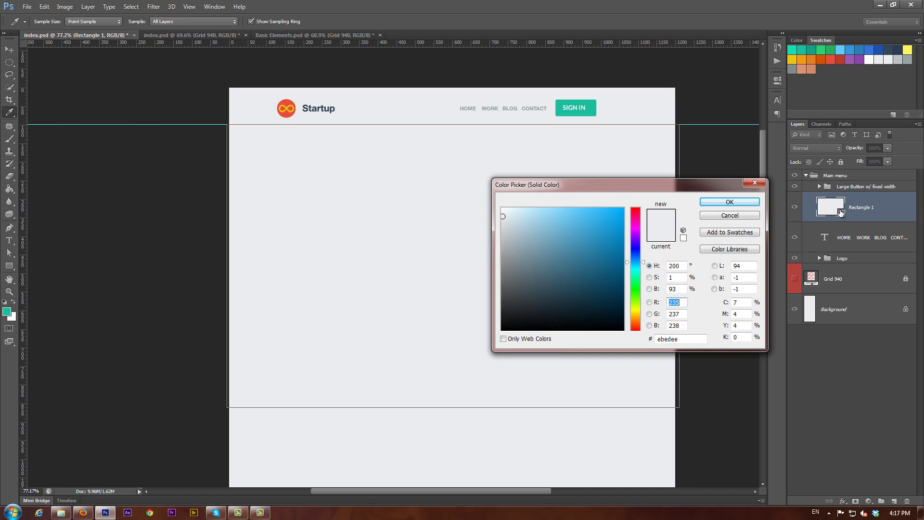
click(808, 49)
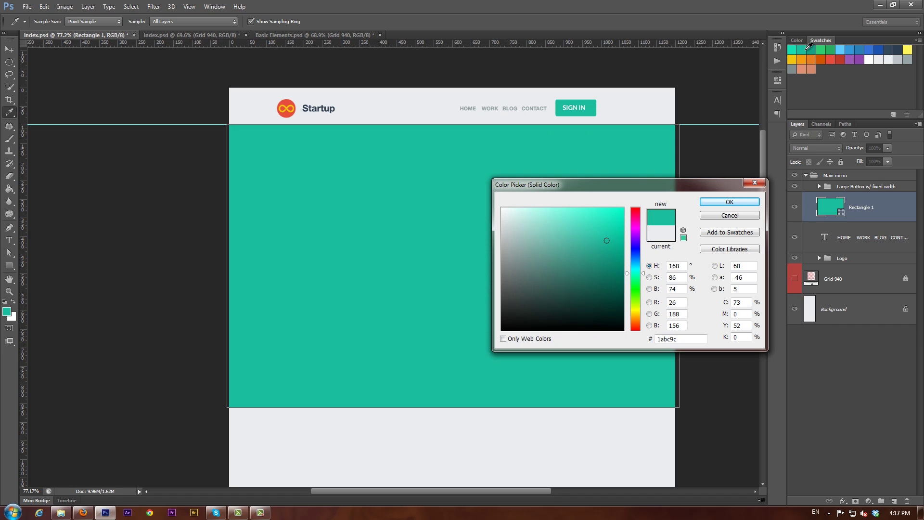
click(725, 203)
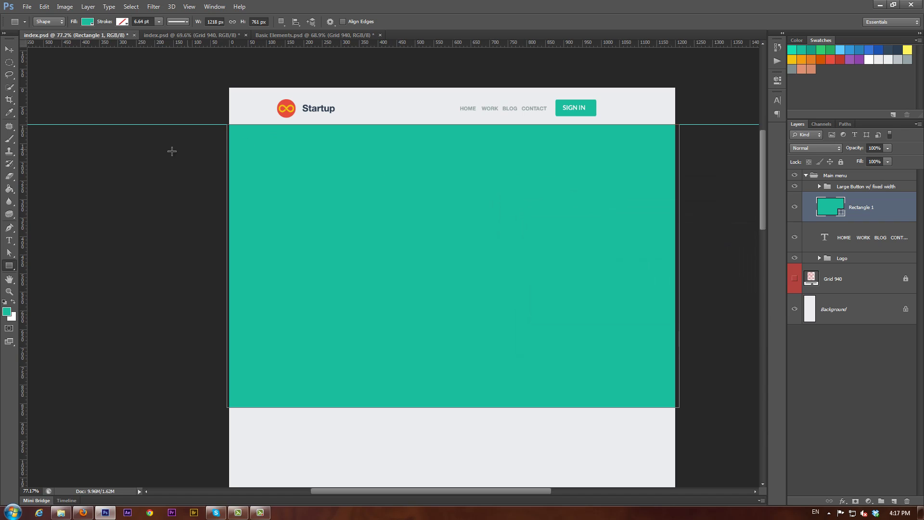
Move the turquoise rectangle layer out of the Main menu group to just above Grid 940, and collapse the group.
click(7, 50)
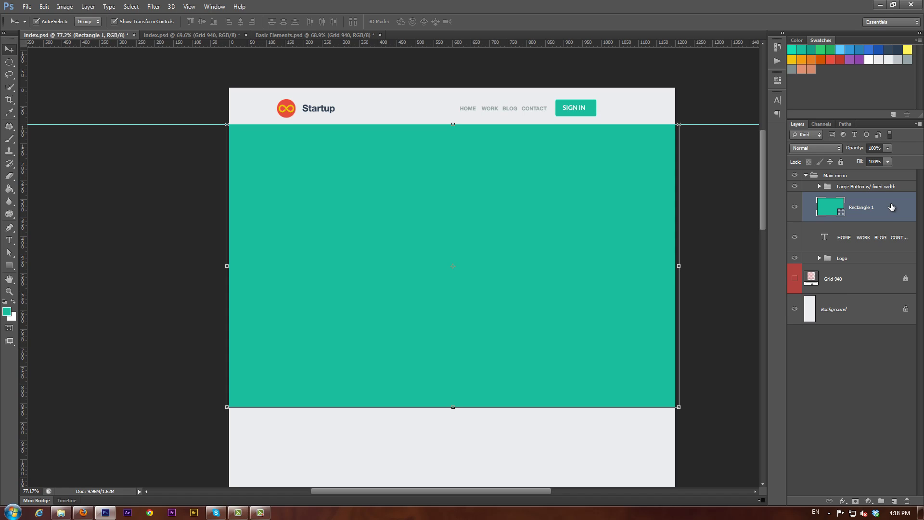
drag(892, 207, 818, 236)
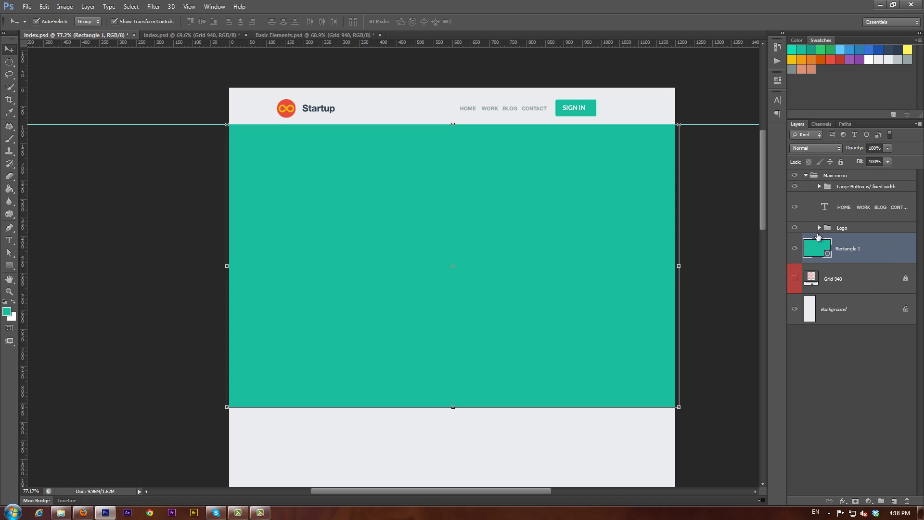
click(805, 175)
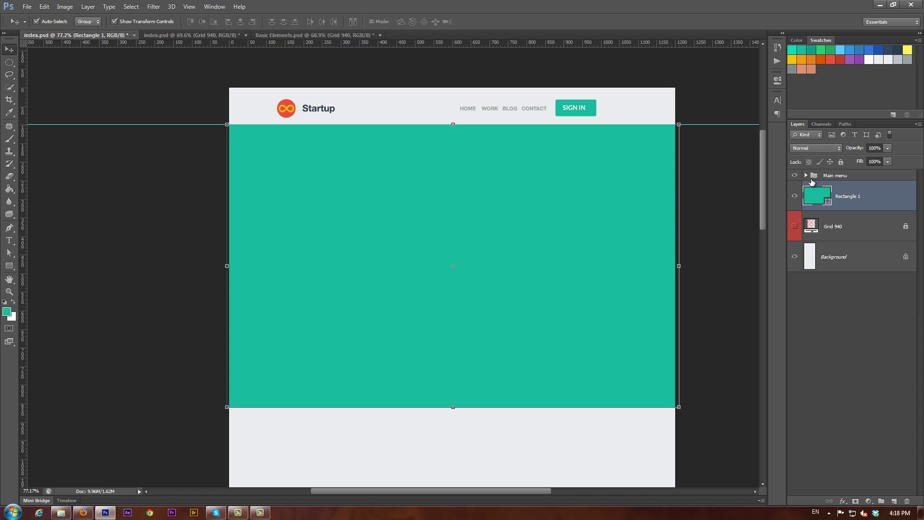
Rename the turquoise rectangle layer as Bg-header.
double_click(848, 198)
text(B)
text(g-header)
key(Return)
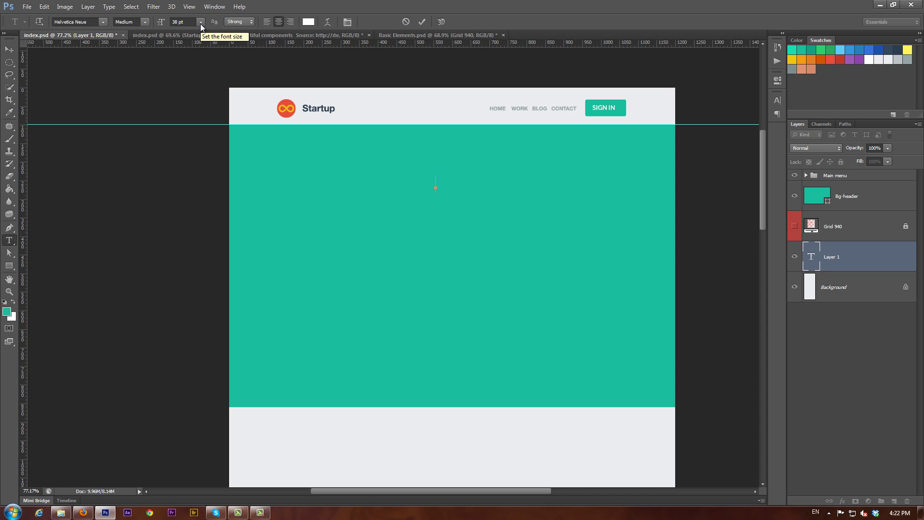
Add the white 38 pt Helvetica Neue Medium heading "Startup Kit is a set of beatiful components" just above Bg-header and centre it in the turquoise section's upper part.
text(Star)
click(421, 22)
drag(864, 251, 862, 182)
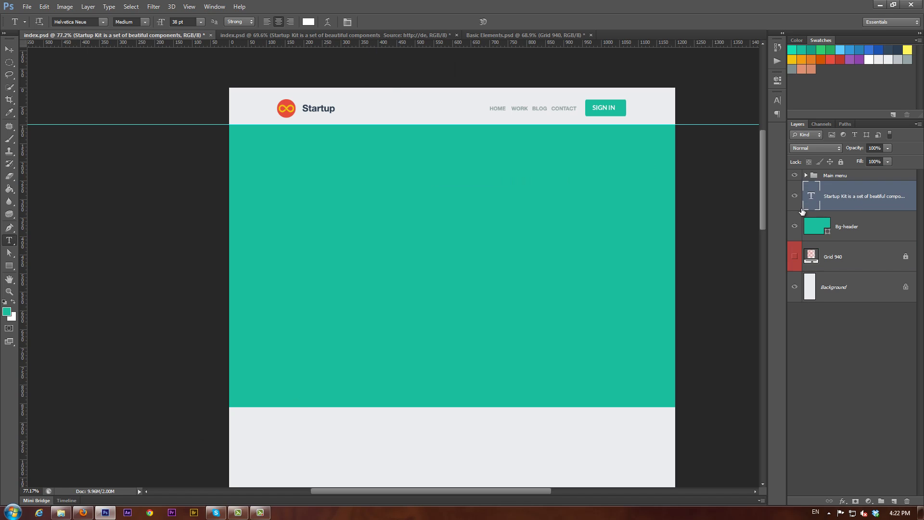
click(14, 52)
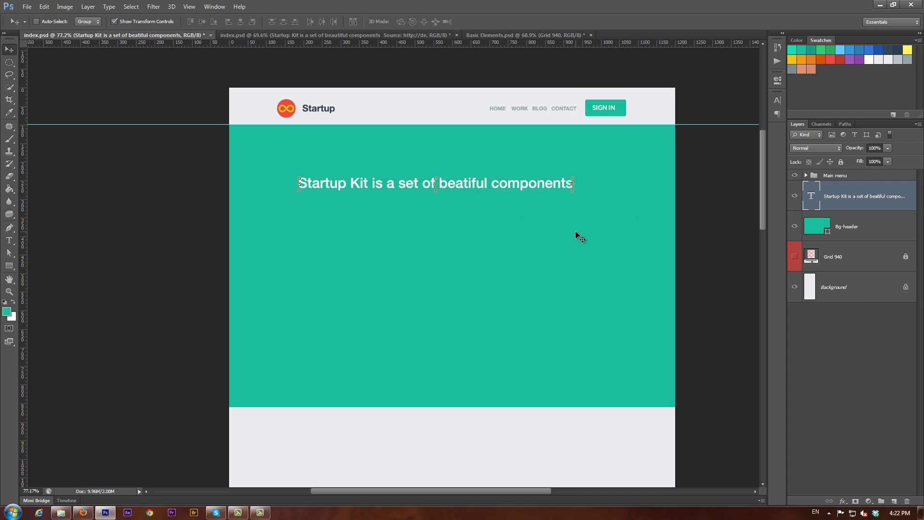
drag(506, 187, 518, 183)
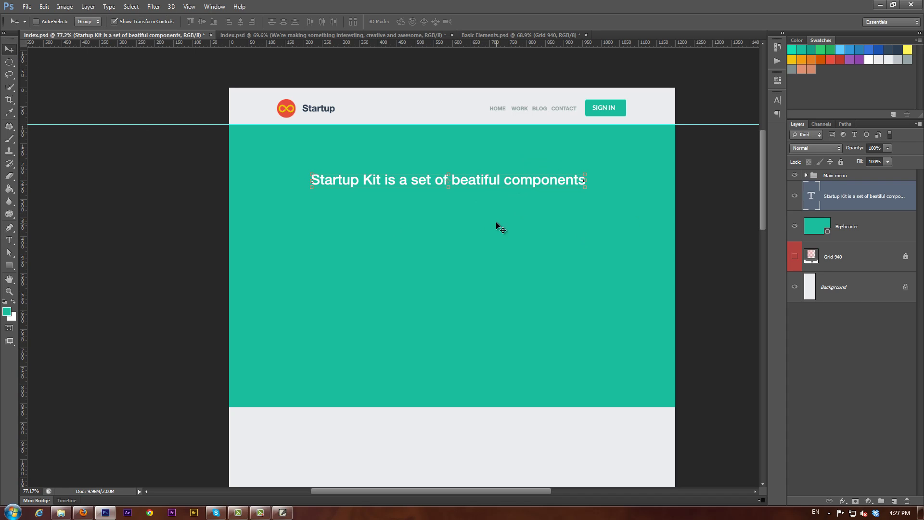
Duplicate the heading directly below the original and set the copy's font size to 24 pt.
drag(481, 179, 486, 203)
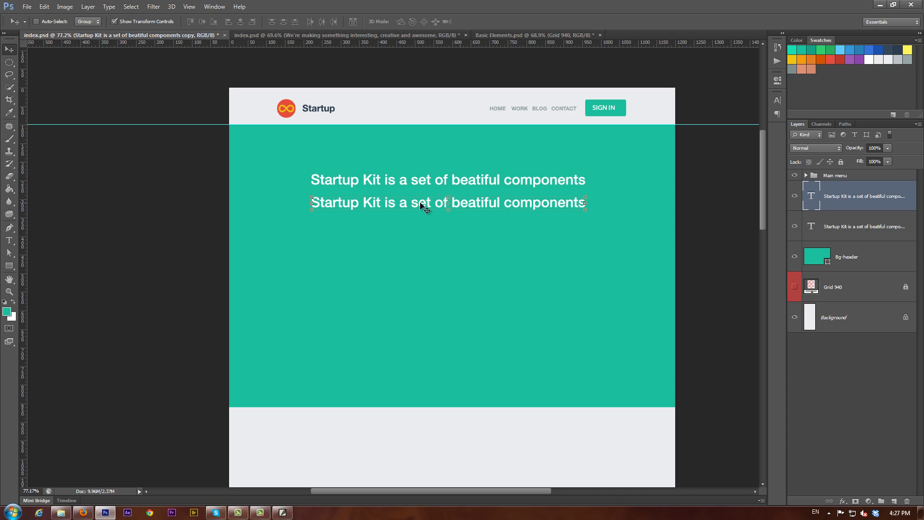
key(t)
click(201, 22)
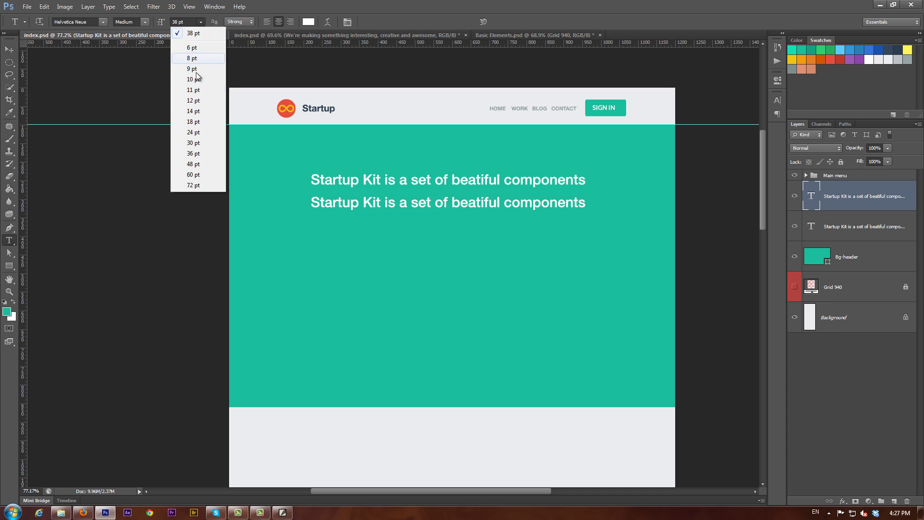
click(193, 132)
Replace the copied line's text with "We're making something interesting, creative and awesome" and move it slightly up towards the heading.
drag(535, 205, 336, 206)
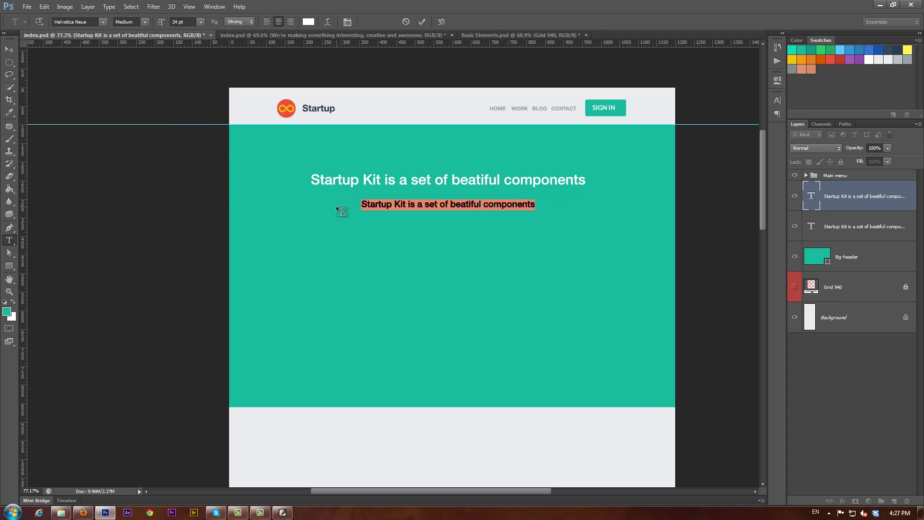
text(We're maki)
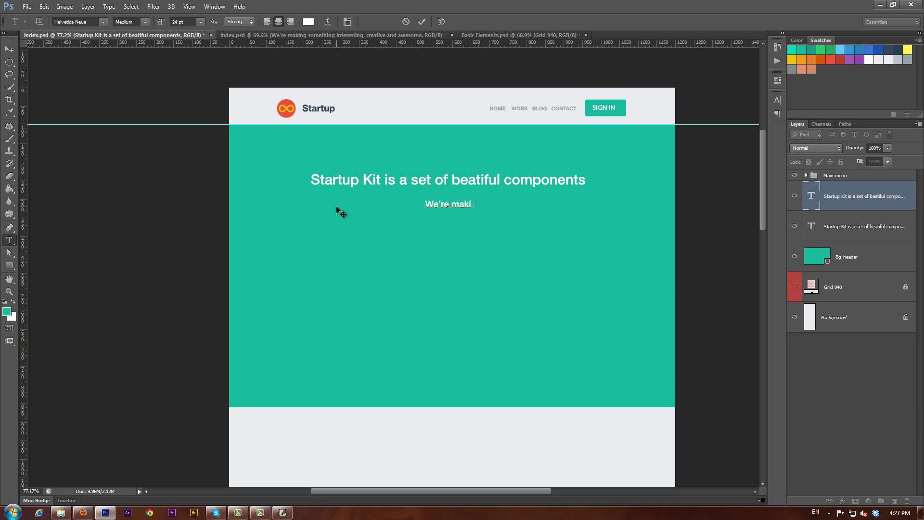
text(ng something)
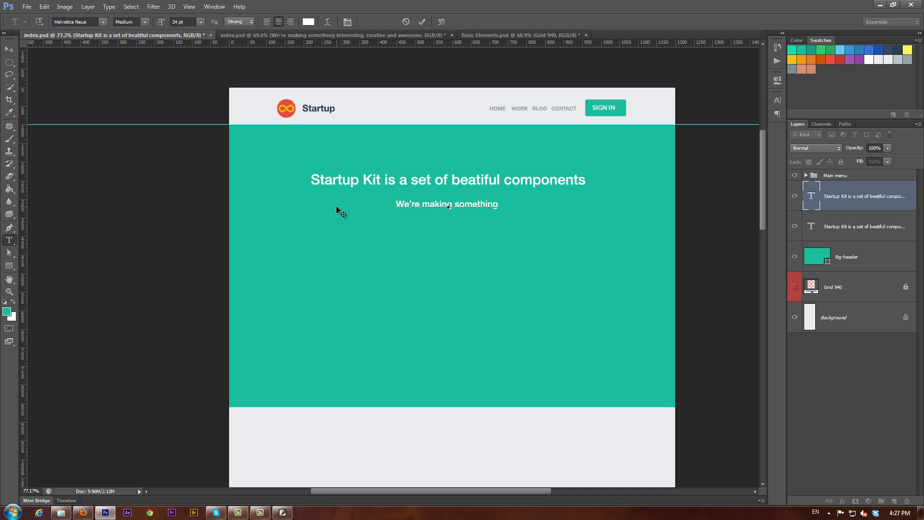
text( interesting,)
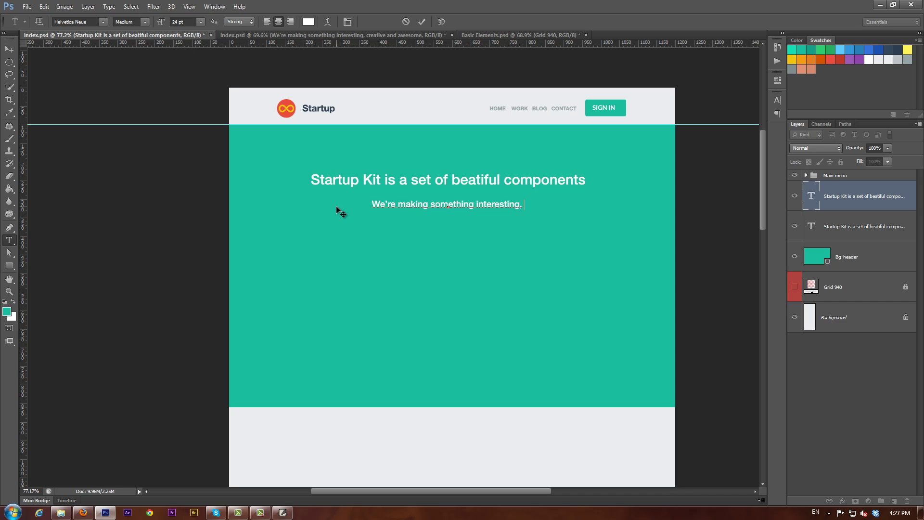
text( creative and)
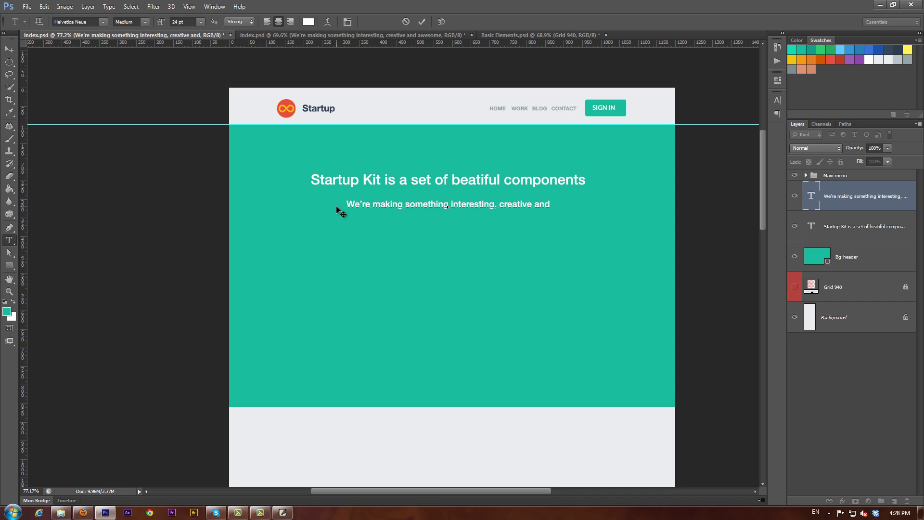
text( aewsome)
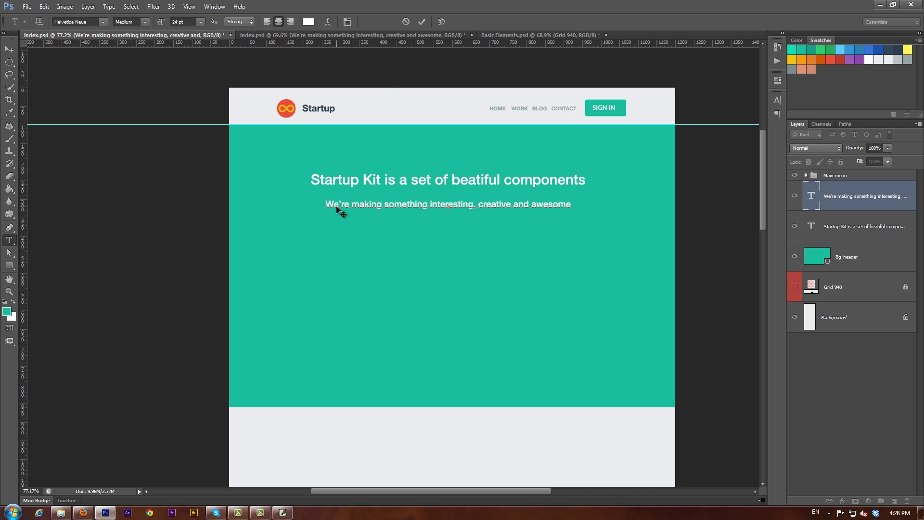
click(422, 21)
click(9, 49)
drag(494, 206, 494, 199)
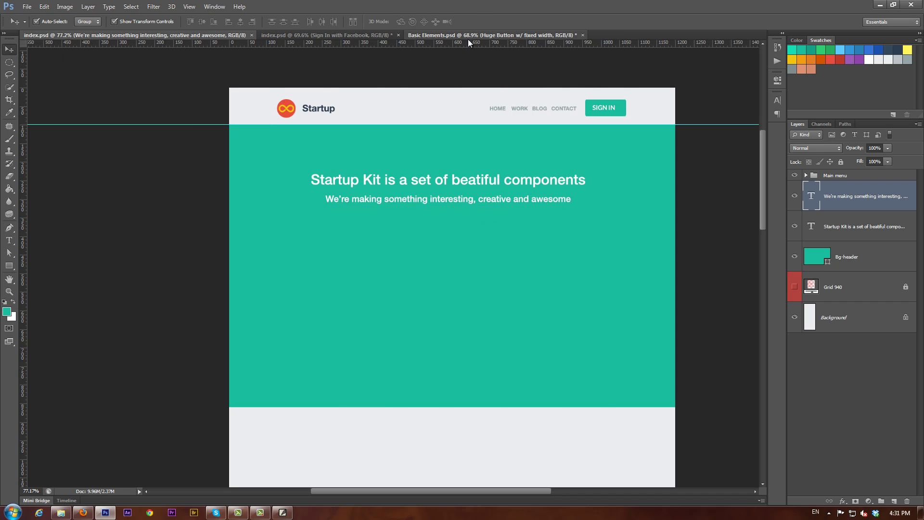
Copy the Huge Button text and shape from Basic Elements.psd's Button Sizes w/ icon left group into index.psd, placing both layers just above Bg-header.
click(468, 36)
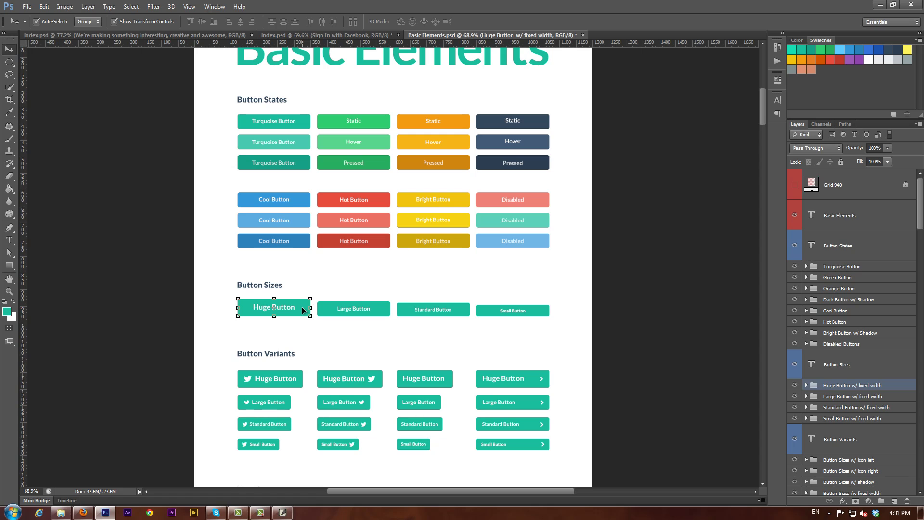
click(299, 376)
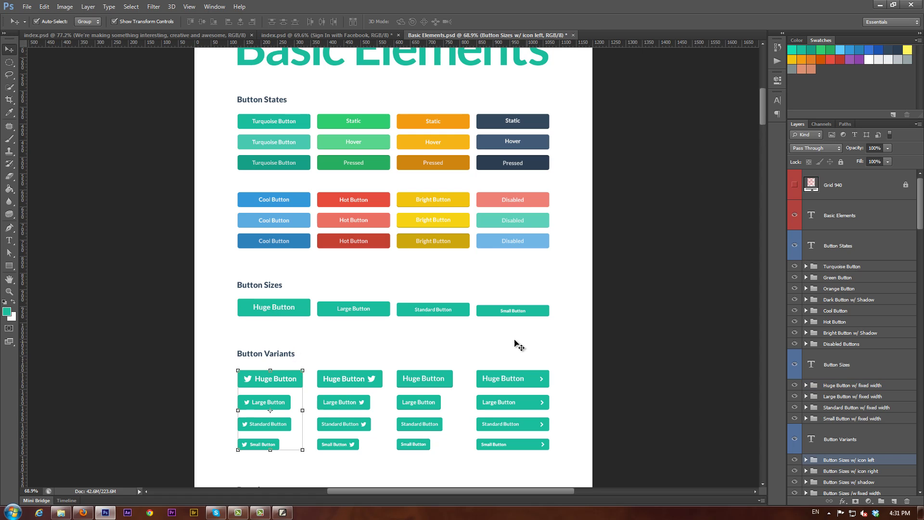
scroll(840, 451, down, 3)
click(806, 377)
click(807, 370)
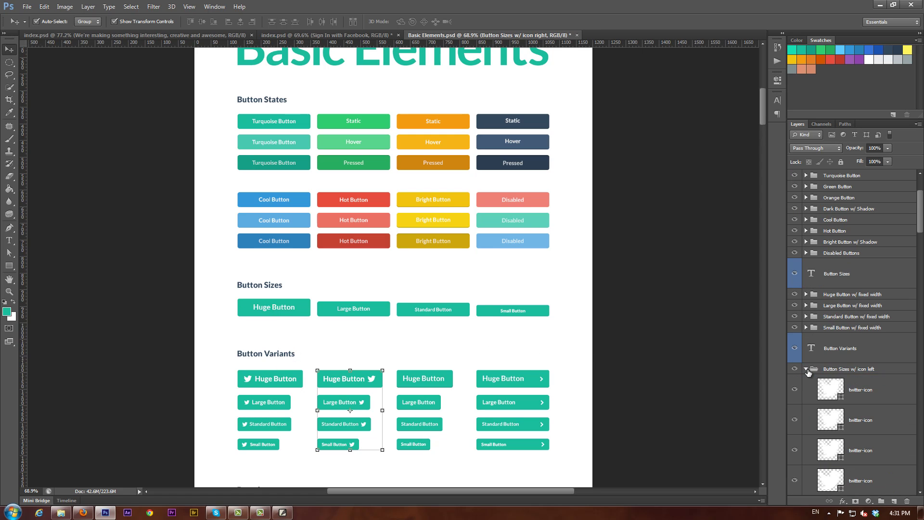
scroll(860, 408, down, 5)
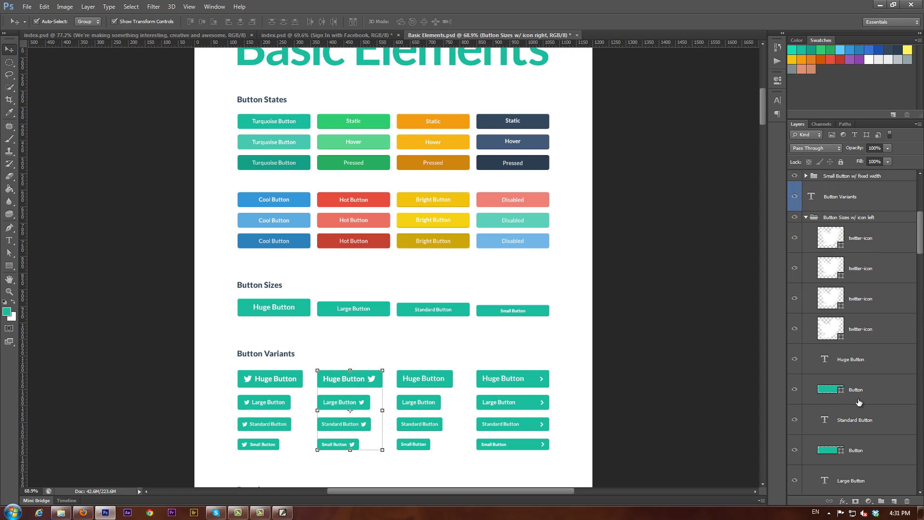
click(861, 394)
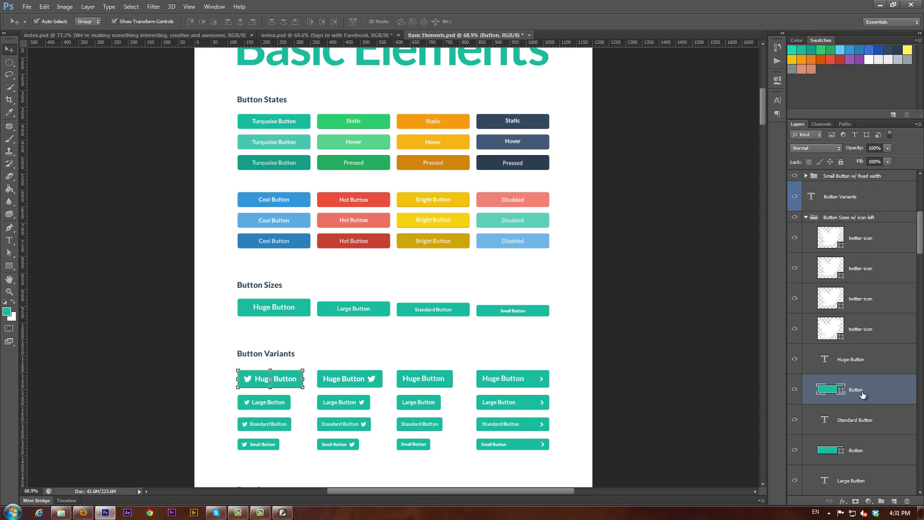
shift+click(860, 361)
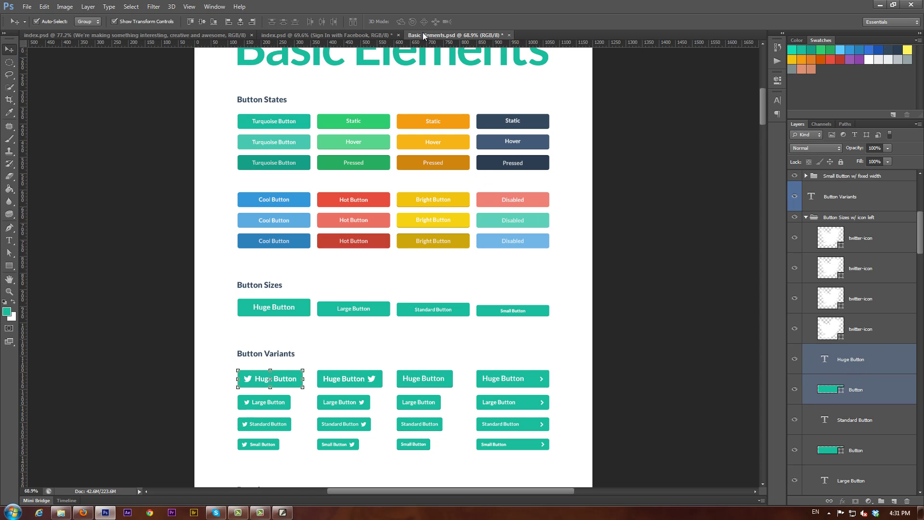
drag(422, 33, 40, 456)
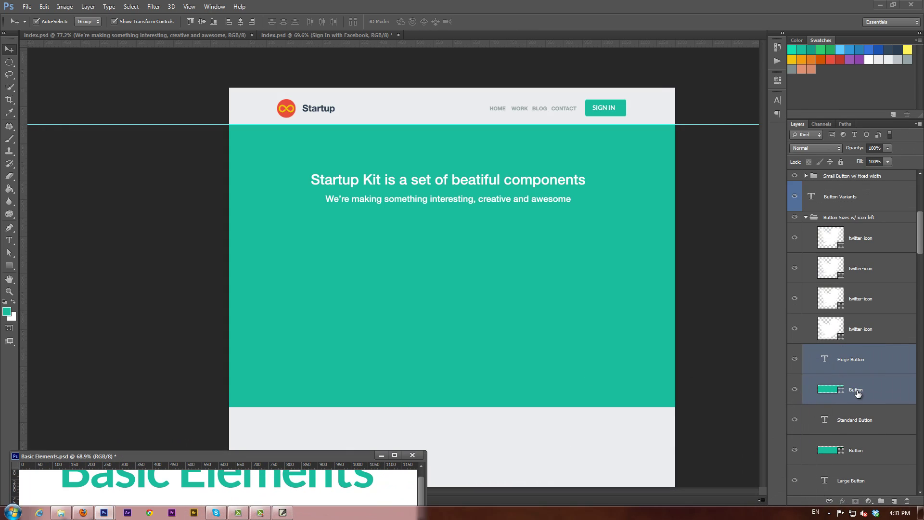
drag(857, 394, 526, 278)
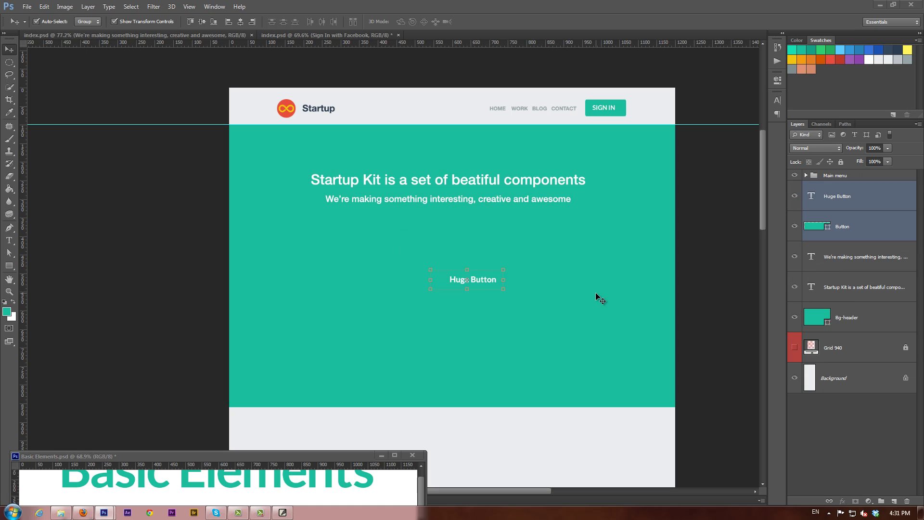
drag(850, 228, 856, 302)
Change the Huge Button label to "Sign in with Facebook" and copy that text to the clipboard.
double_click(813, 260)
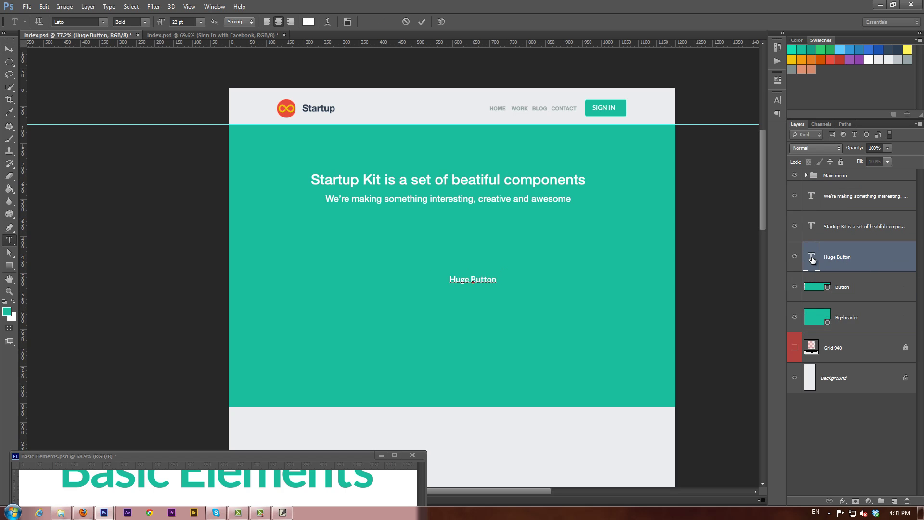
text(Sign in with Facebook)
key(ctrl+a)
key(ctrl+c)
click(423, 22)
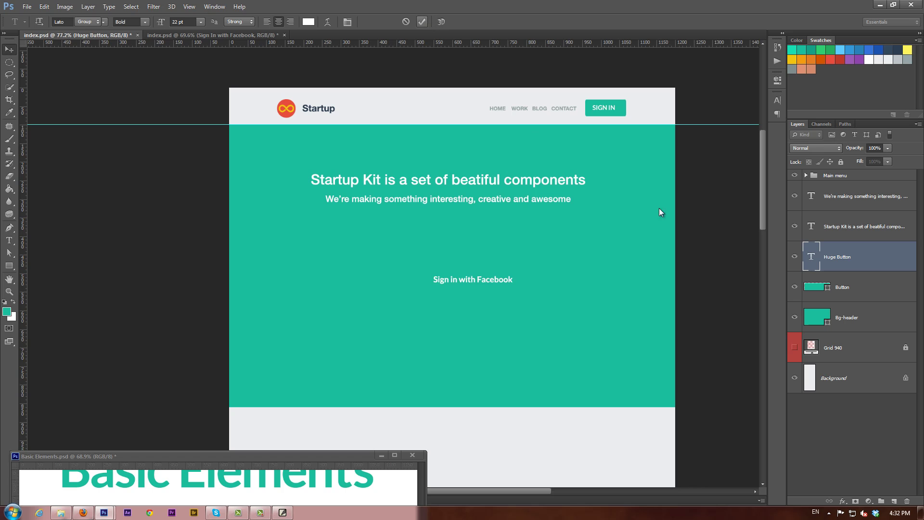
Group the button's label and shape layers and name the group Sign in with Facebook.
key(v)
shift+click(876, 290)
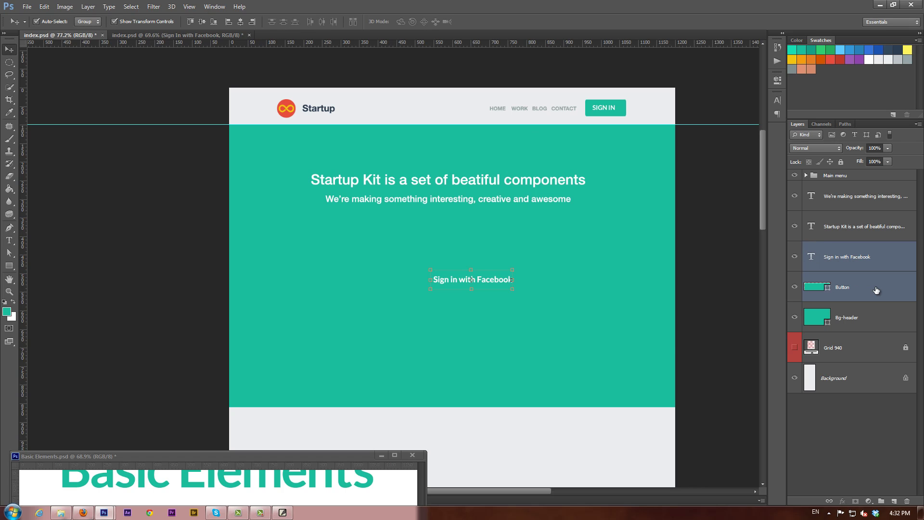
key(ctrl+g)
double_click(829, 247)
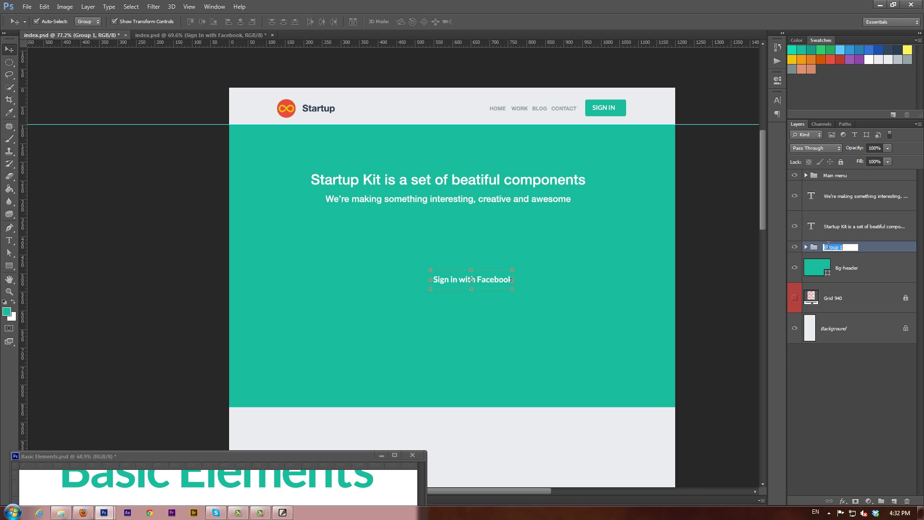
key(ctrl+v)
click(856, 386)
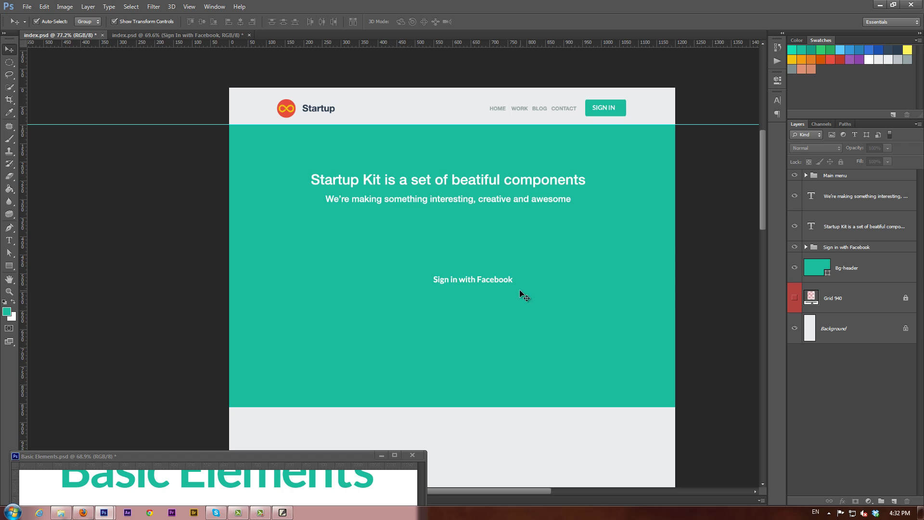
Add a 2 px outside Stroke in colour #16a085 to the Button shape inside the Sign in with Facebook group.
click(807, 246)
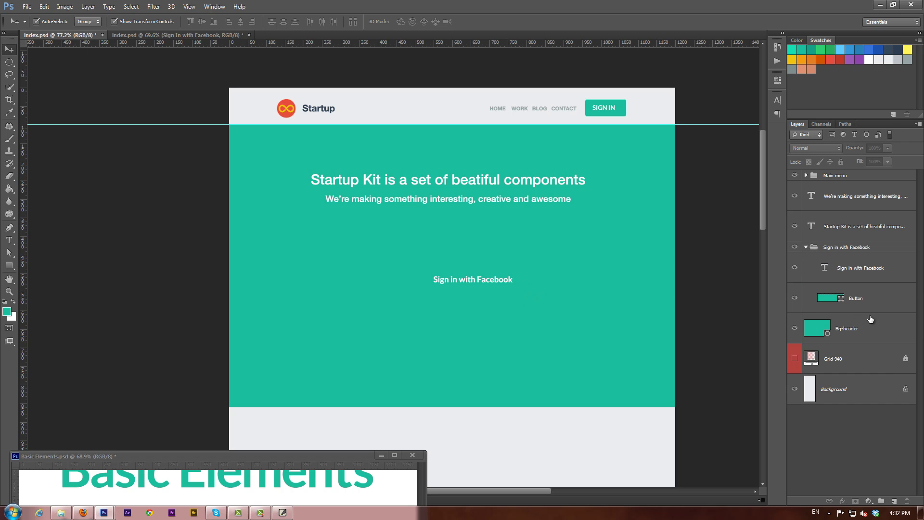
click(881, 302)
double_click(882, 302)
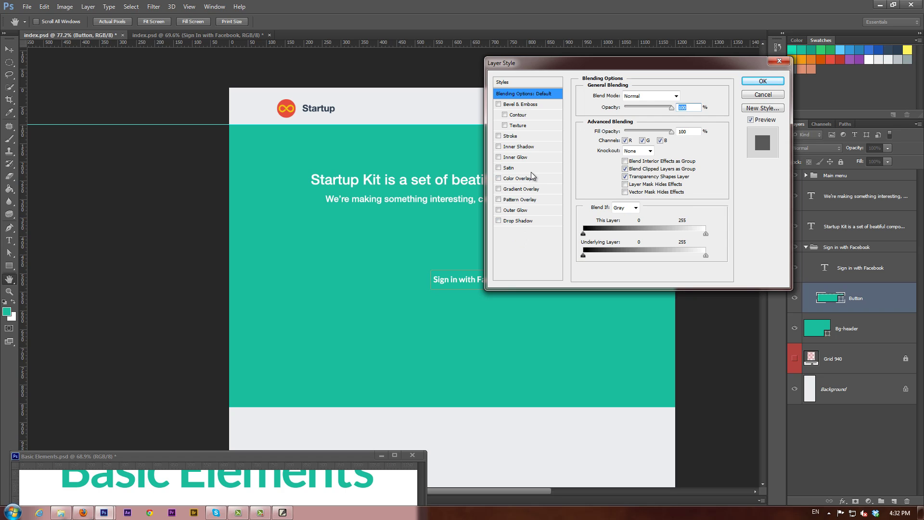
click(529, 136)
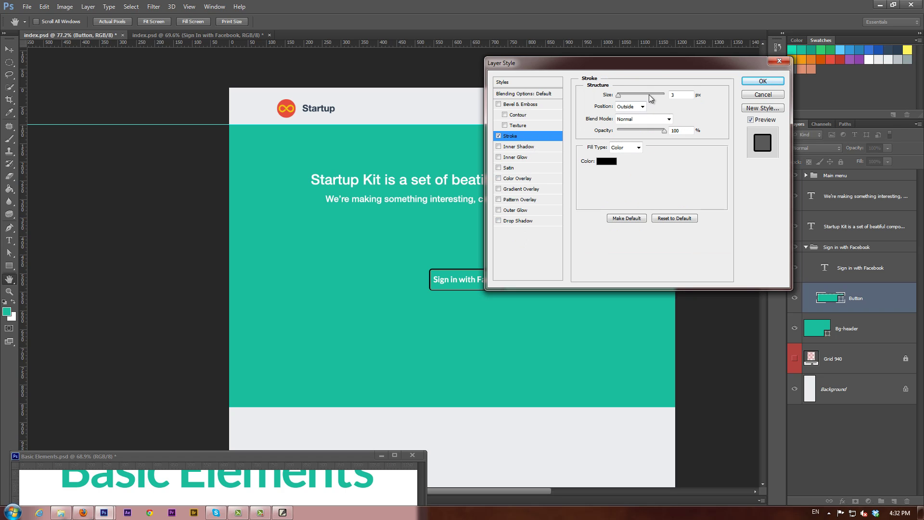
drag(645, 68, 358, 170)
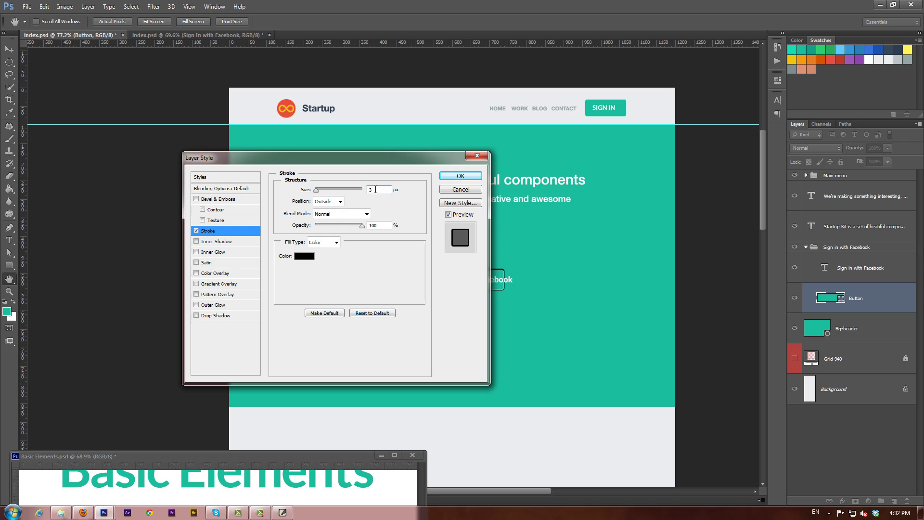
text(2)
click(306, 256)
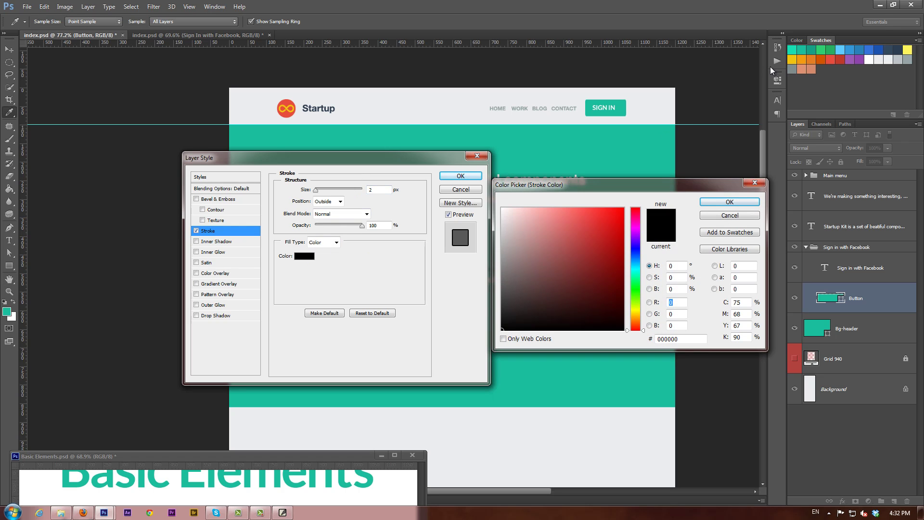
click(813, 49)
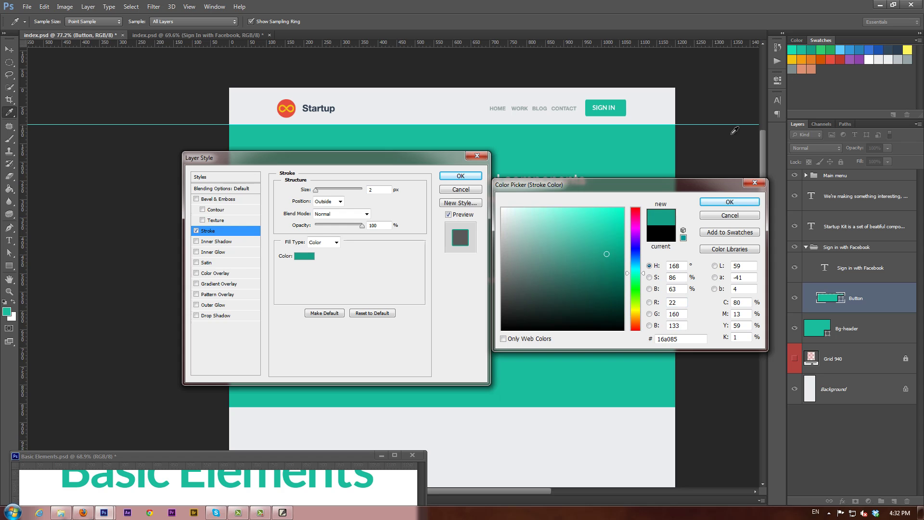
click(730, 202)
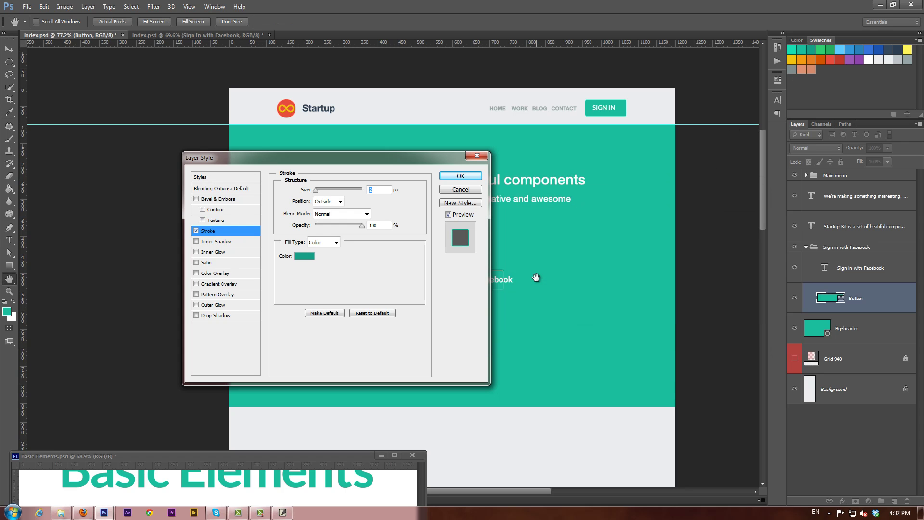
click(461, 177)
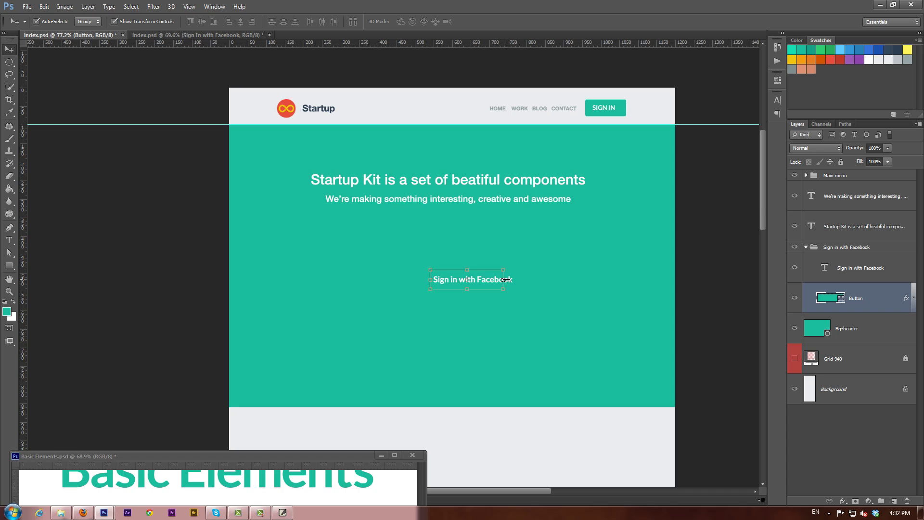
Widen the Button shape on both sides so it encloses the Sign in with Facebook label, leaving room before the text for an icon.
drag(504, 280, 530, 281)
drag(433, 280, 413, 280)
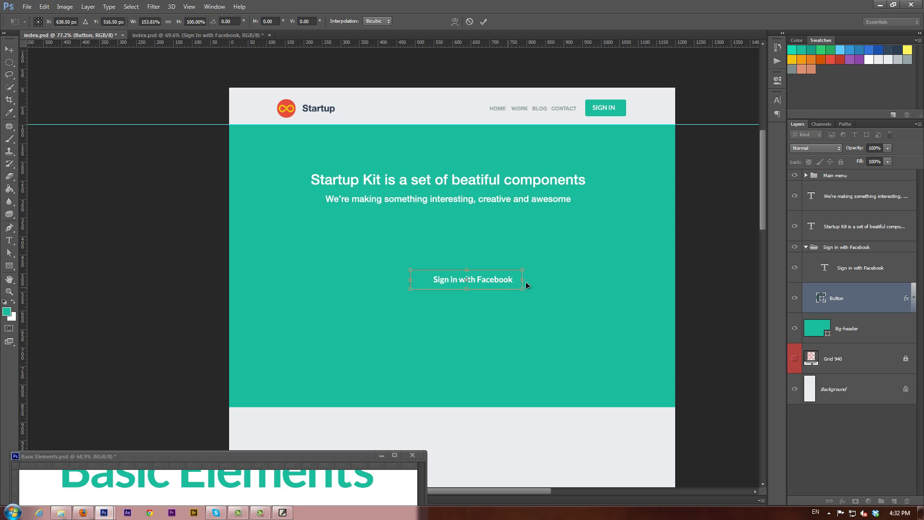
drag(522, 280, 518, 280)
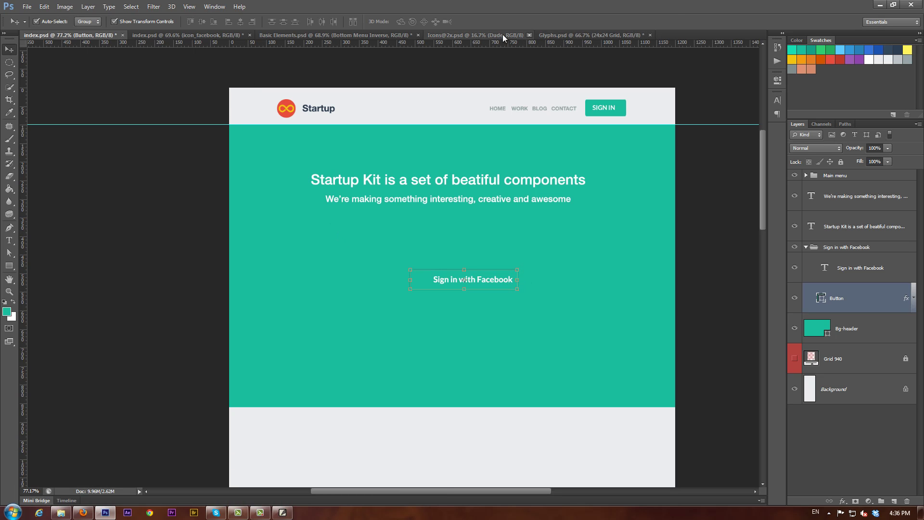
Copy the facebook-icon layer from the Connect with Facebook button in Basic Elements.psd into index.psd's Sign in with Facebook group, just above the Button shape.
click(288, 36)
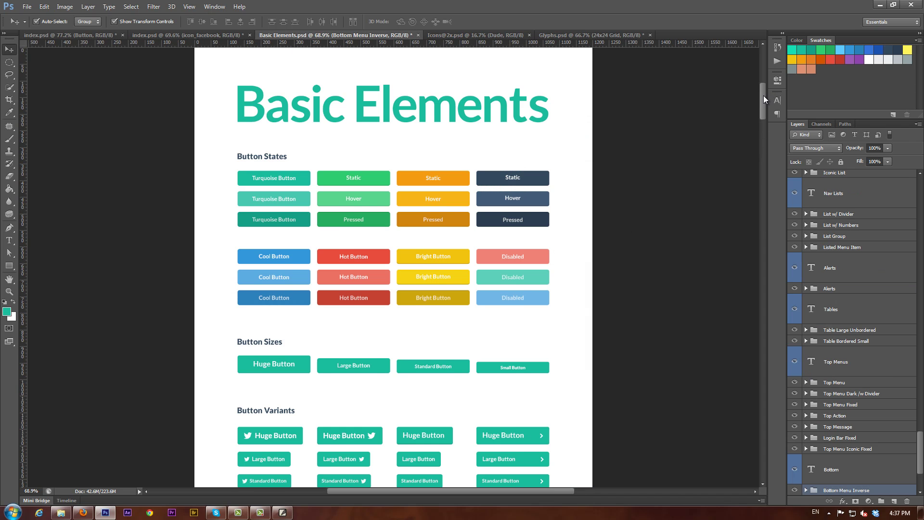
drag(763, 96, 770, 231)
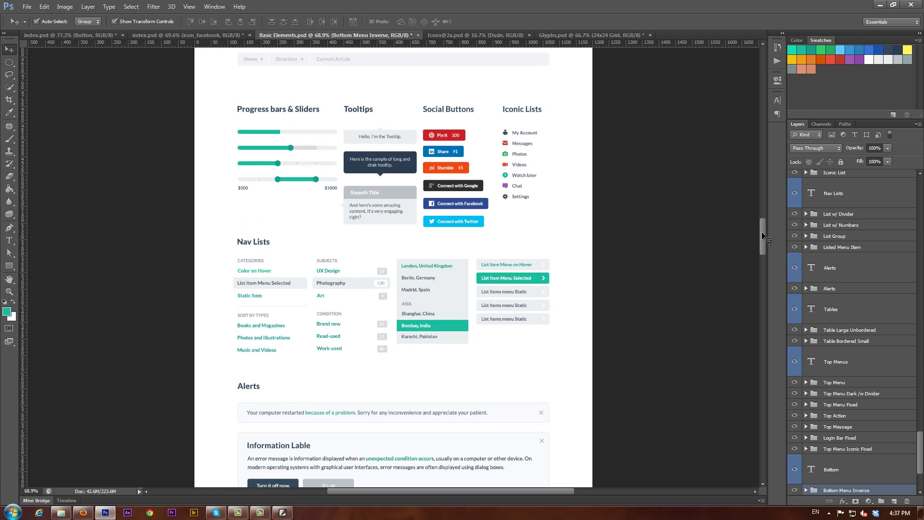
click(479, 204)
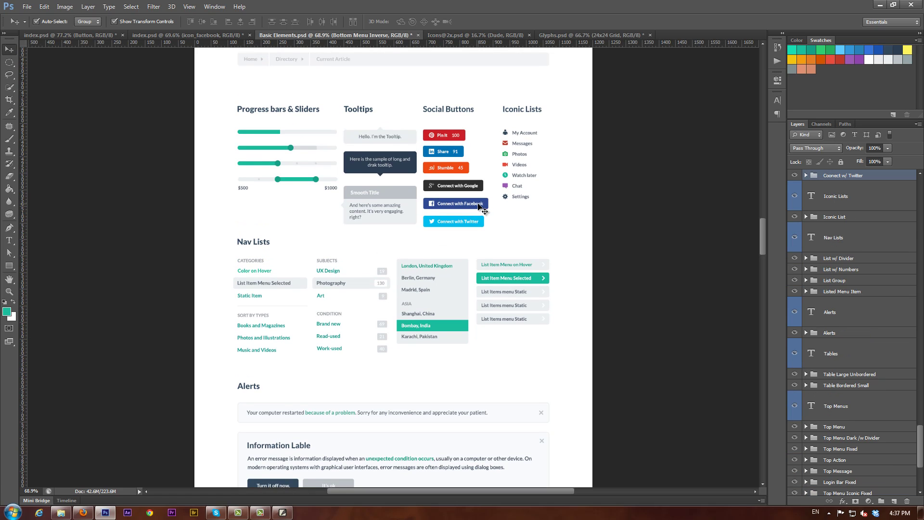
click(806, 176)
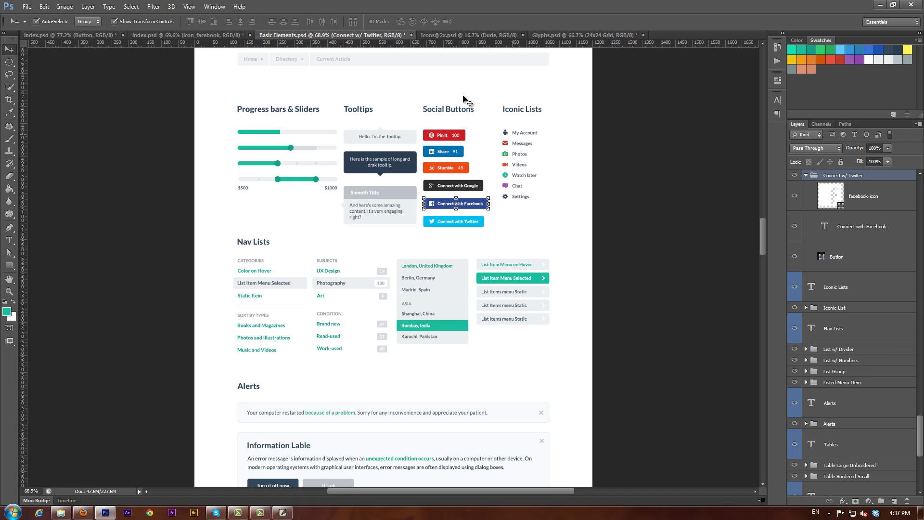
drag(365, 33, 111, 478)
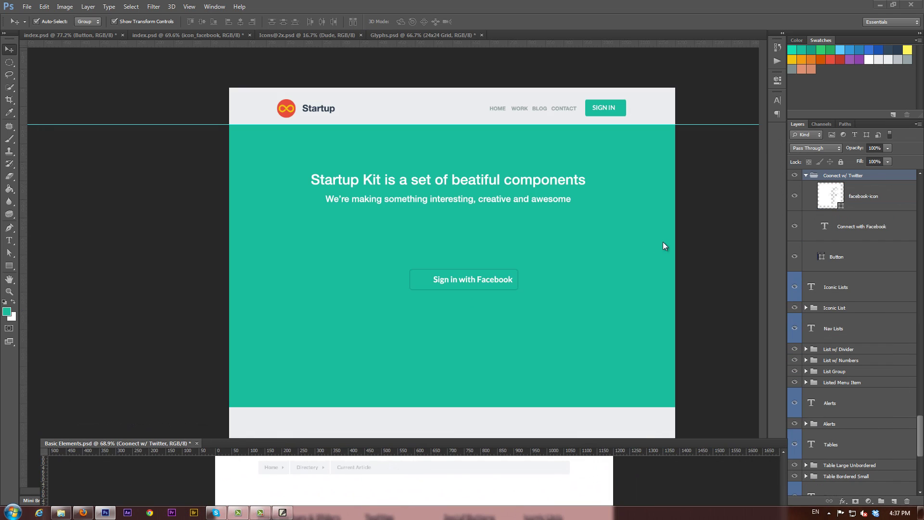
drag(879, 197, 531, 286)
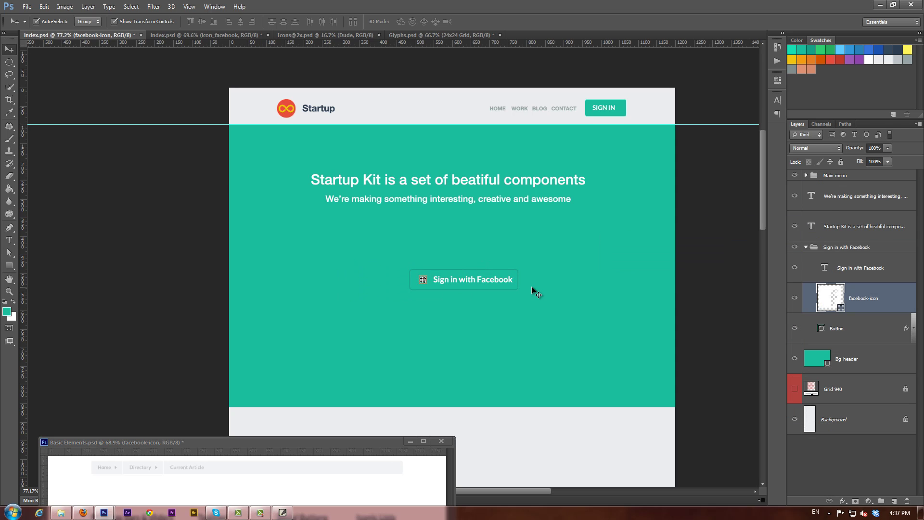
Scale the facebook-icon up to about 219% in front of the Sign in with Facebook label.
scroll(424, 279, up, 5)
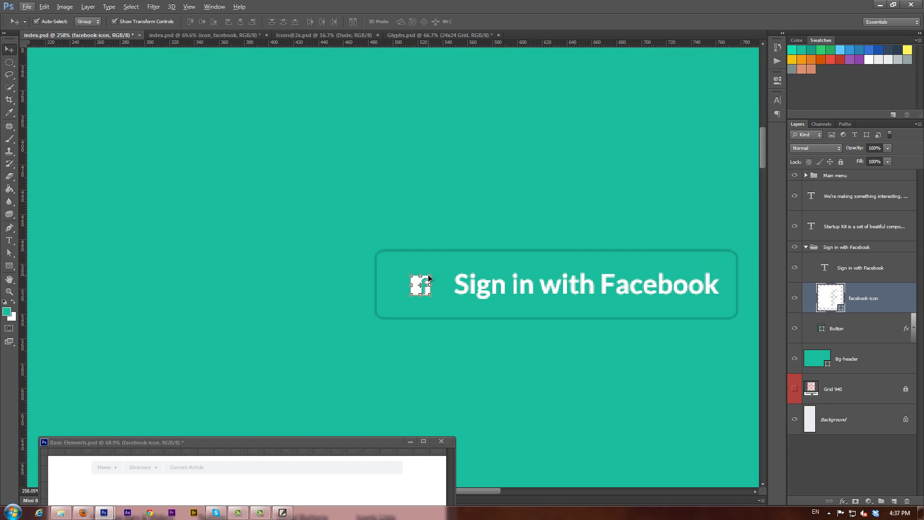
drag(430, 277, 441, 265)
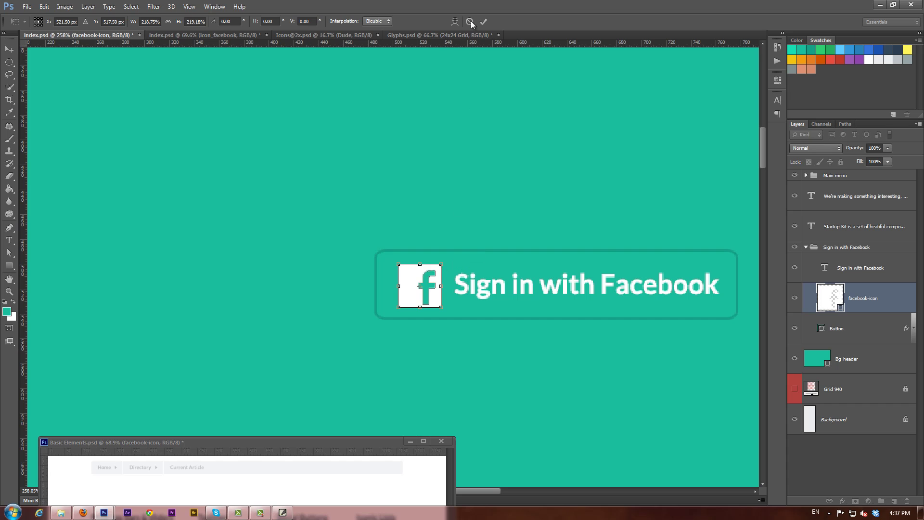
click(484, 21)
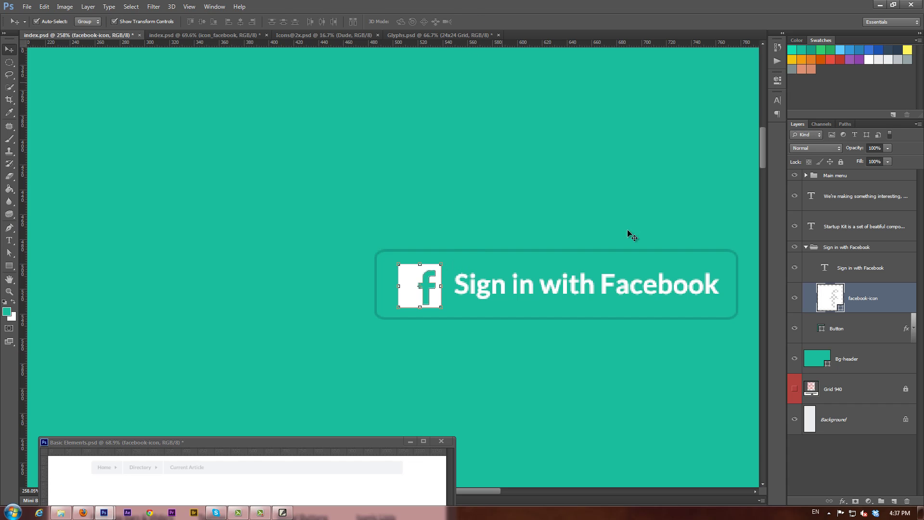
scroll(599, 299, down, 6)
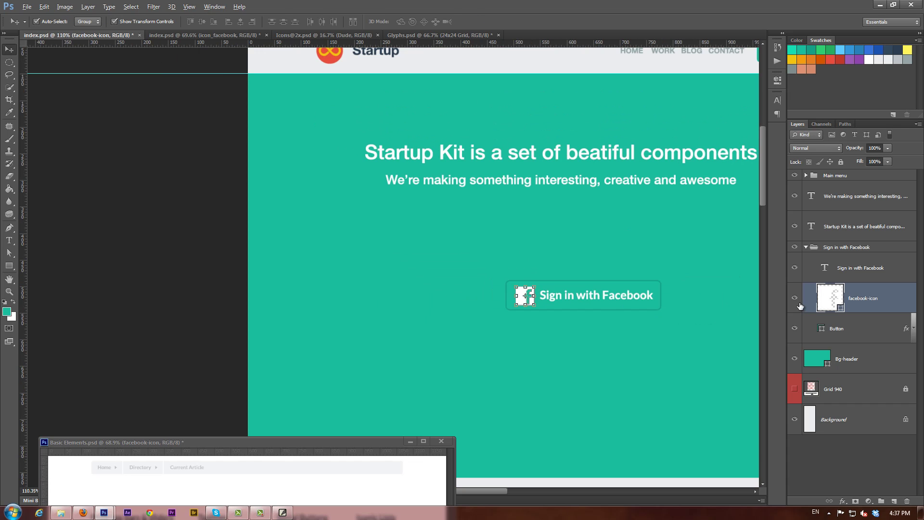
Collapse the Sign in with Facebook group and move the whole button up, centred a little below the tagline.
click(807, 248)
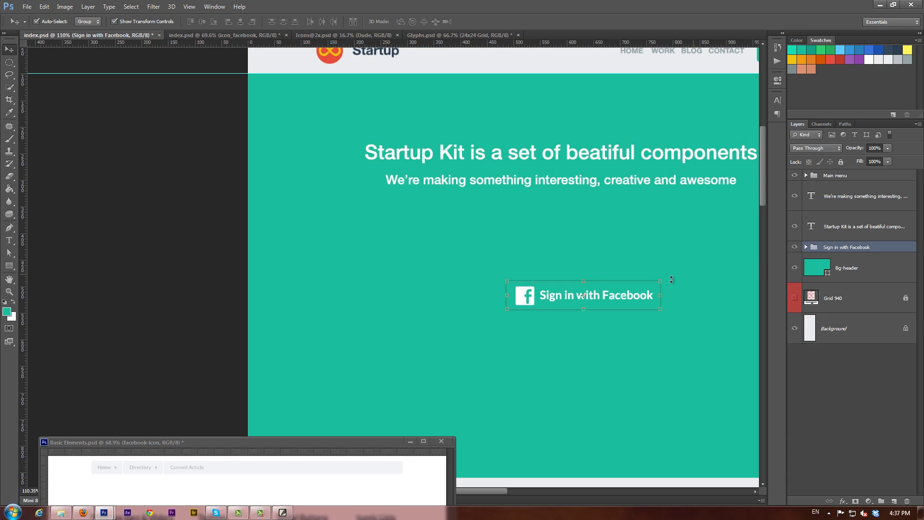
drag(692, 289, 553, 280)
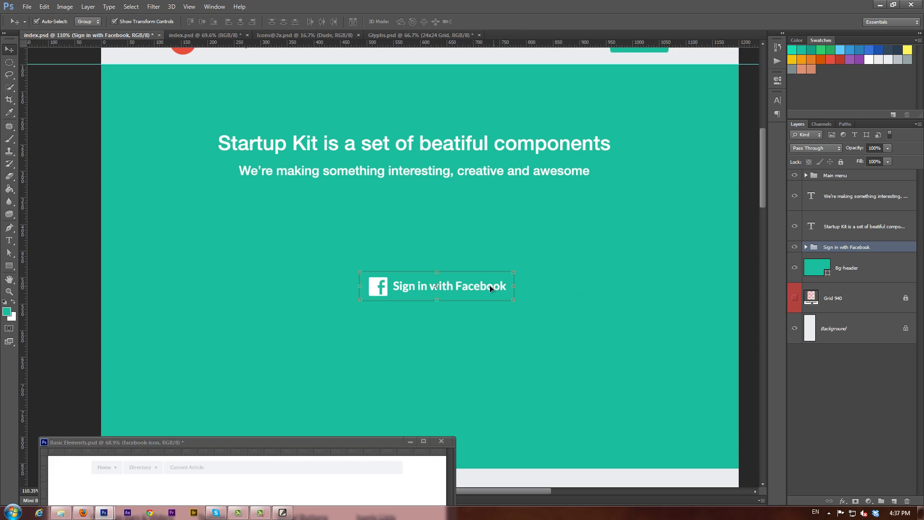
drag(484, 278, 469, 232)
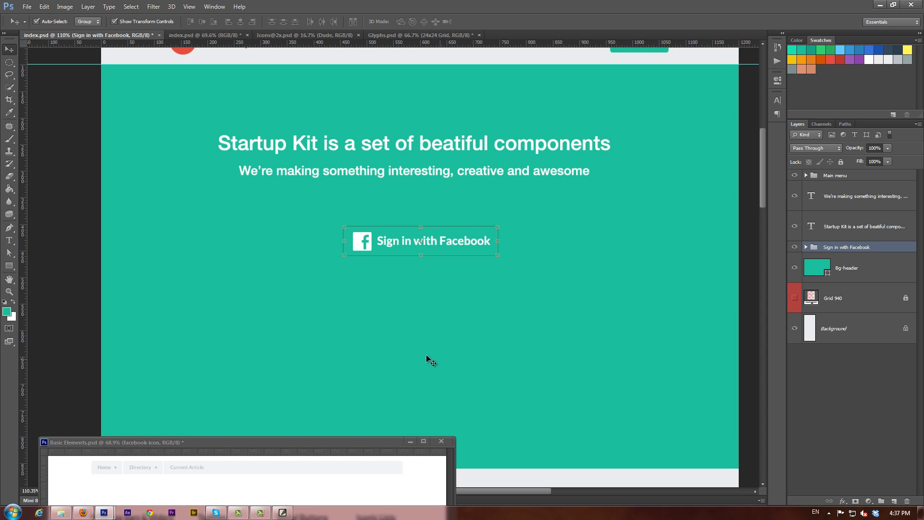
Open MacBook.psd, copy its MacBook layer into index.psd just above the Sign in with Facebook group, and close the source file.
click(26, 7)
click(34, 27)
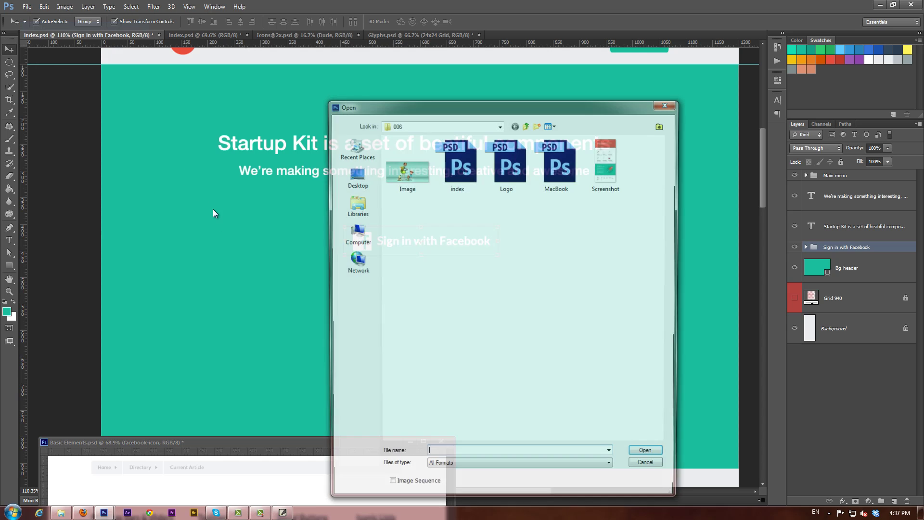
click(561, 173)
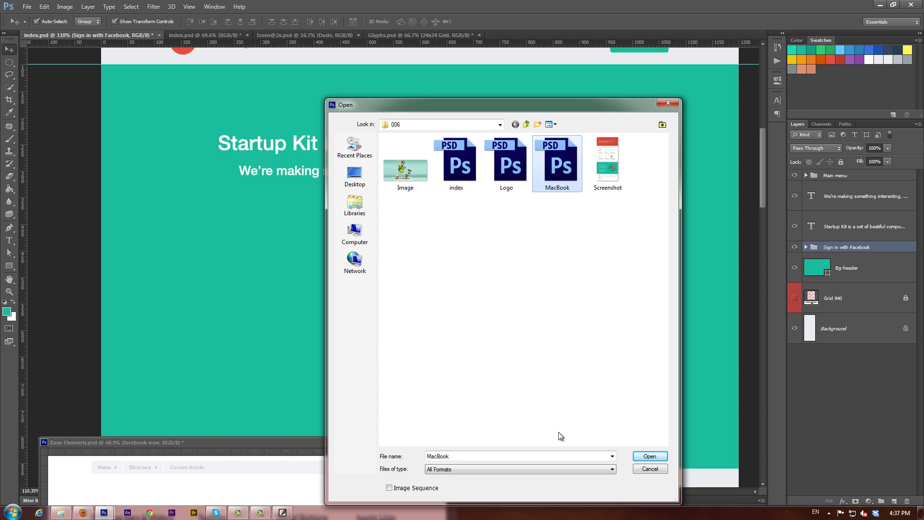
click(649, 455)
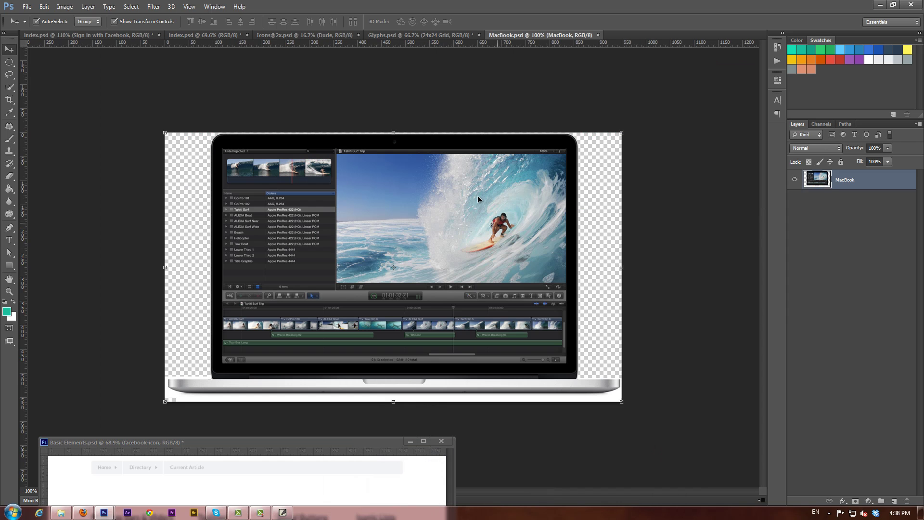
drag(506, 35, 593, 342)
drag(877, 184, 436, 341)
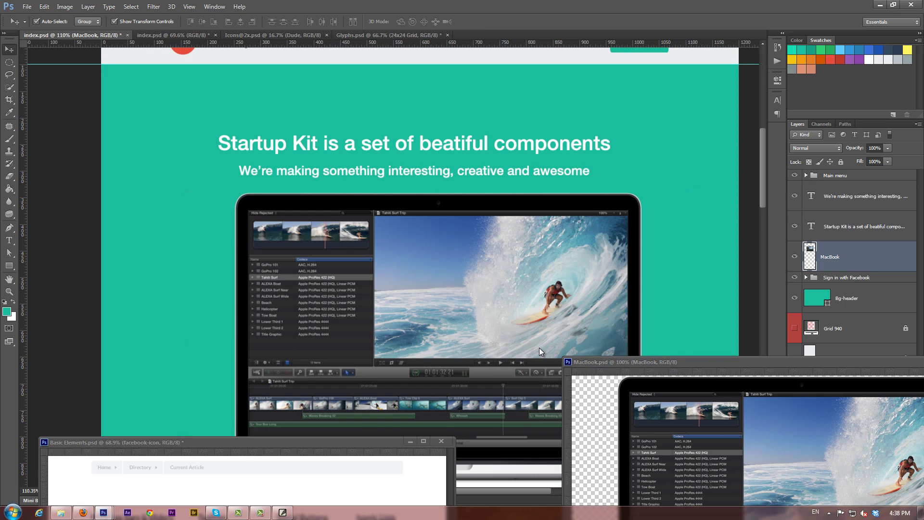
drag(643, 362, 351, 247)
click(732, 247)
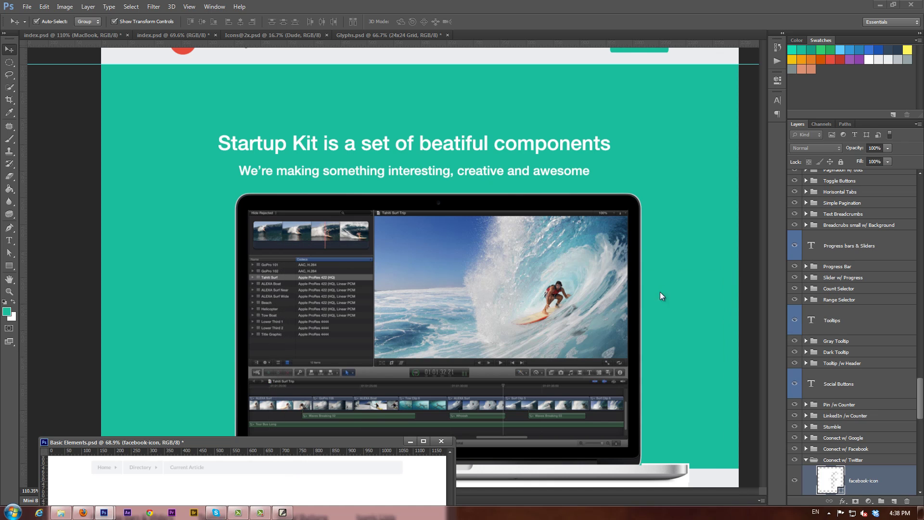
Move the MacBook image below the Sign in with Facebook button so it overlaps the lower edge of the turquoise section.
click(597, 282)
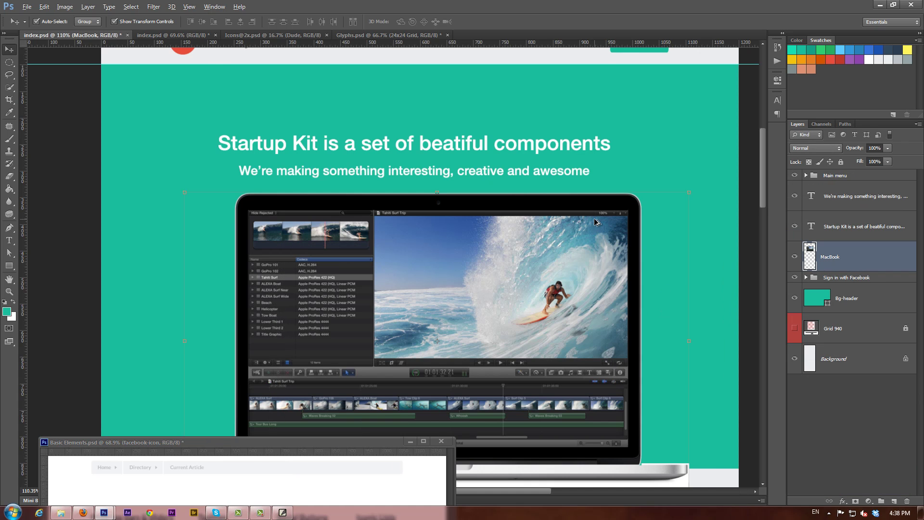
scroll(595, 222, down, 3)
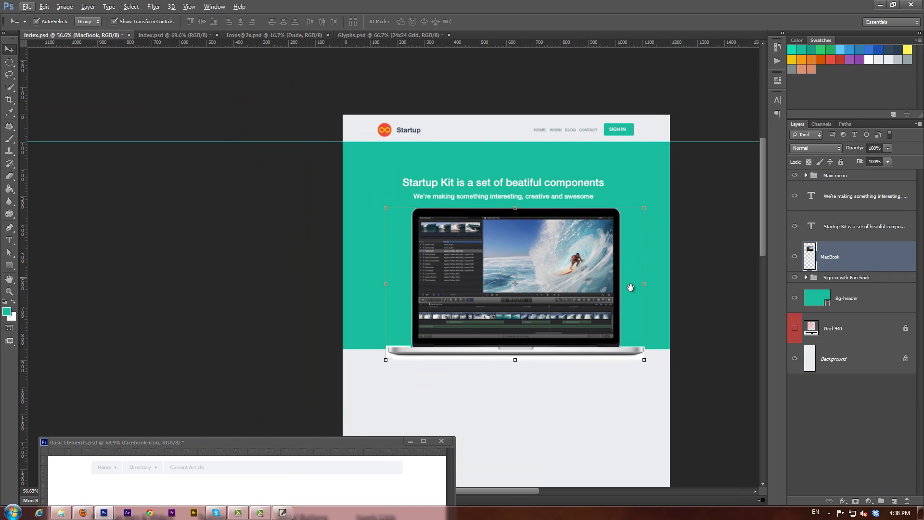
drag(630, 288, 471, 206)
drag(440, 164, 431, 207)
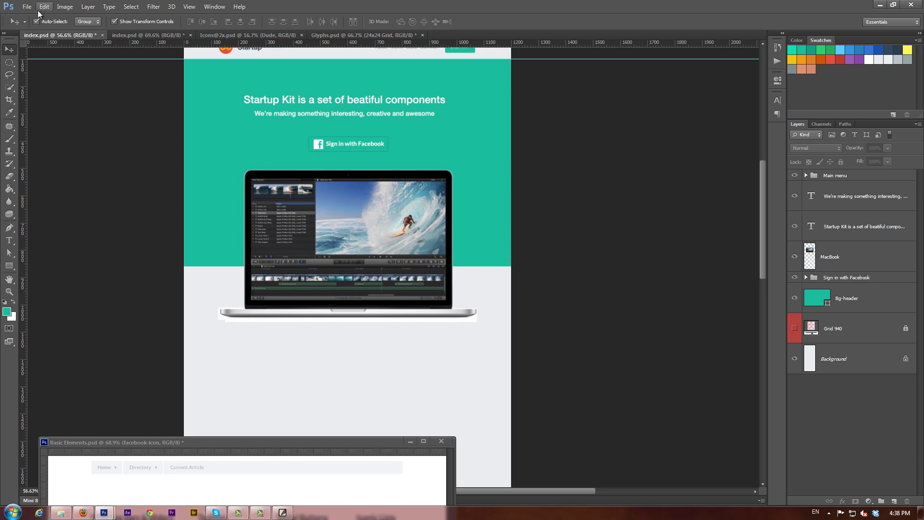
Open Screenshot.jpg, copy its image into index.psd above the Main menu group, and position it over the MacBook.
click(29, 7)
click(37, 23)
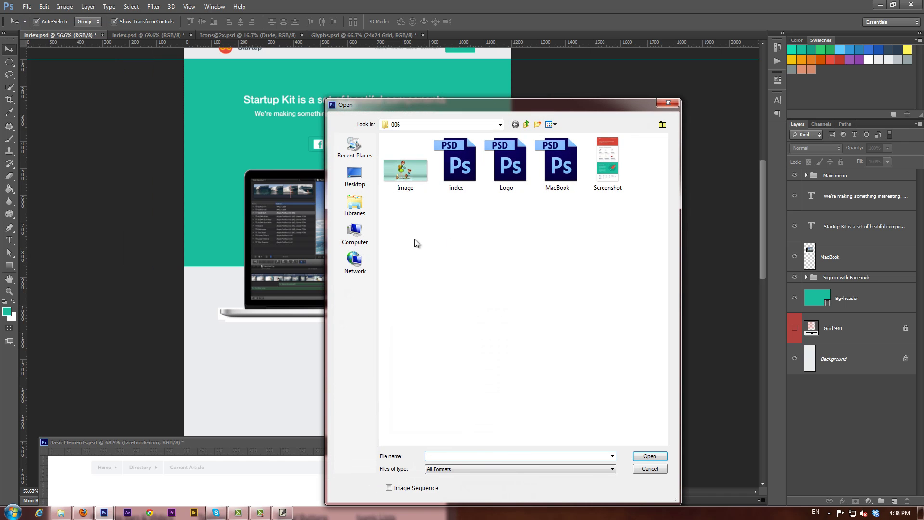
click(620, 173)
click(658, 459)
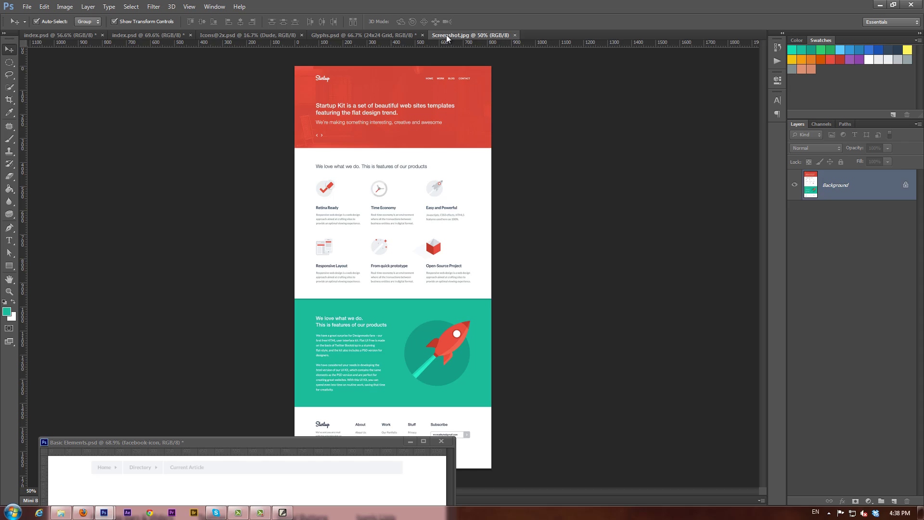
drag(447, 39, 627, 415)
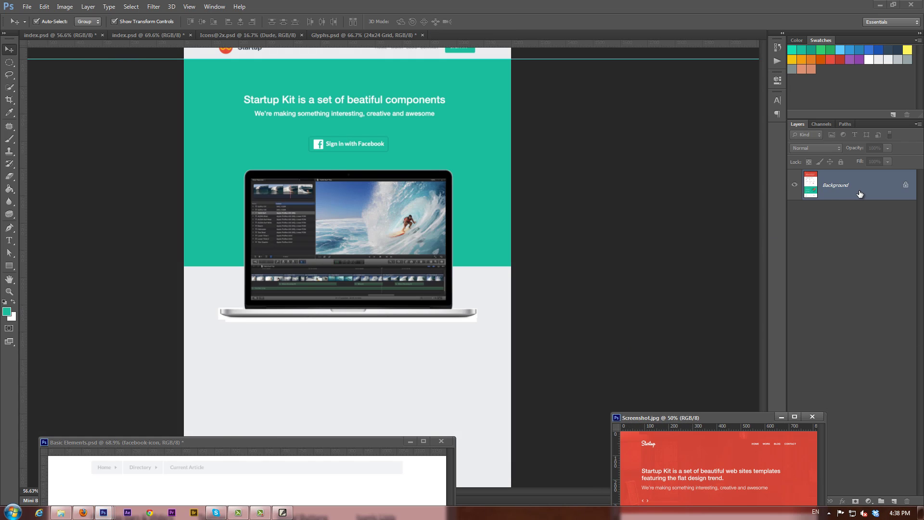
drag(836, 185, 183, 298)
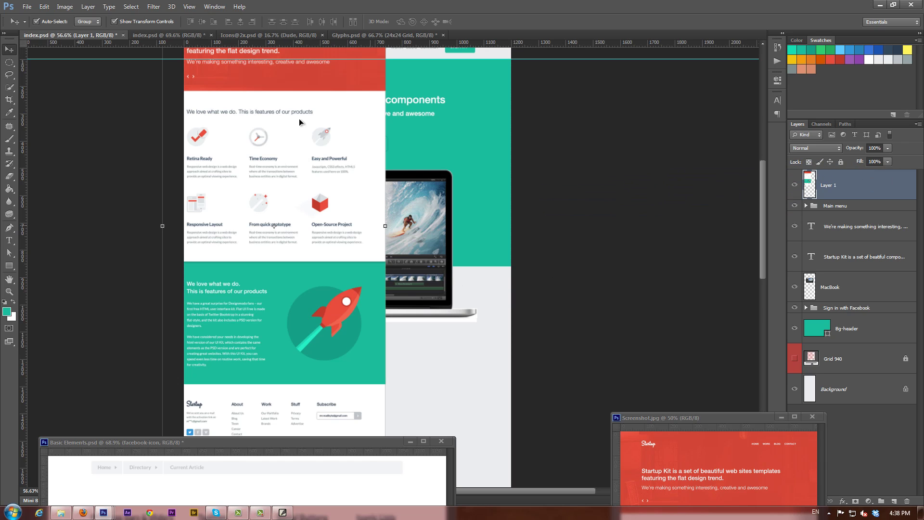
drag(261, 75, 329, 255)
Hide the pasted screenshot layer and draw a turquoise 714 x 446 px rectangle without a stroke exactly over the MacBook's screen.
click(795, 186)
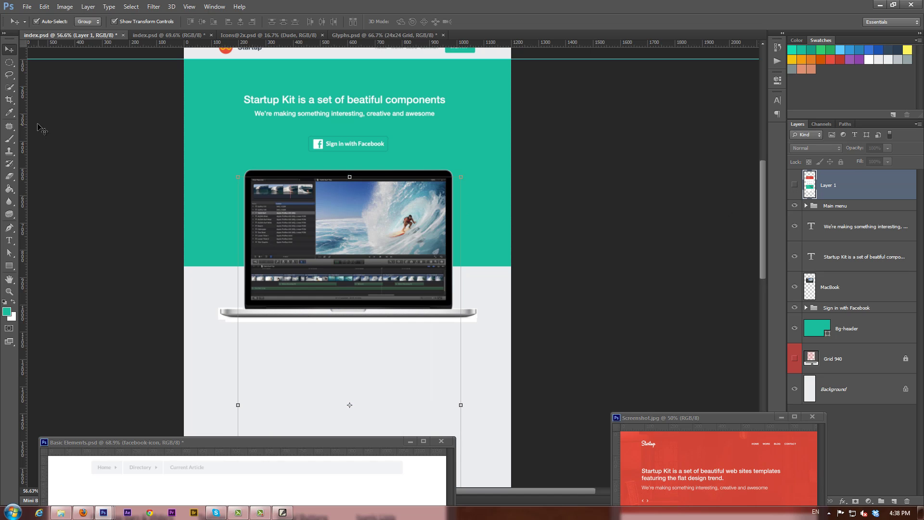
click(9, 265)
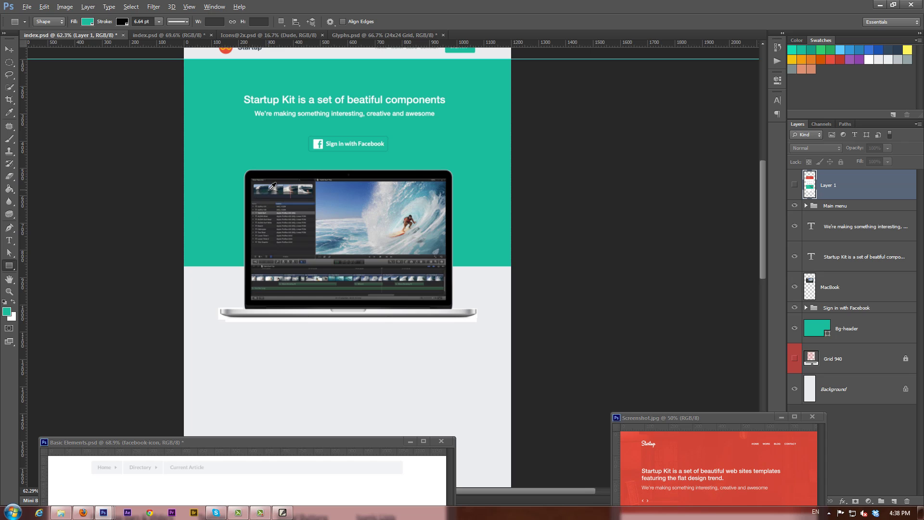
scroll(269, 189, up, 7)
drag(345, 231, 258, 173)
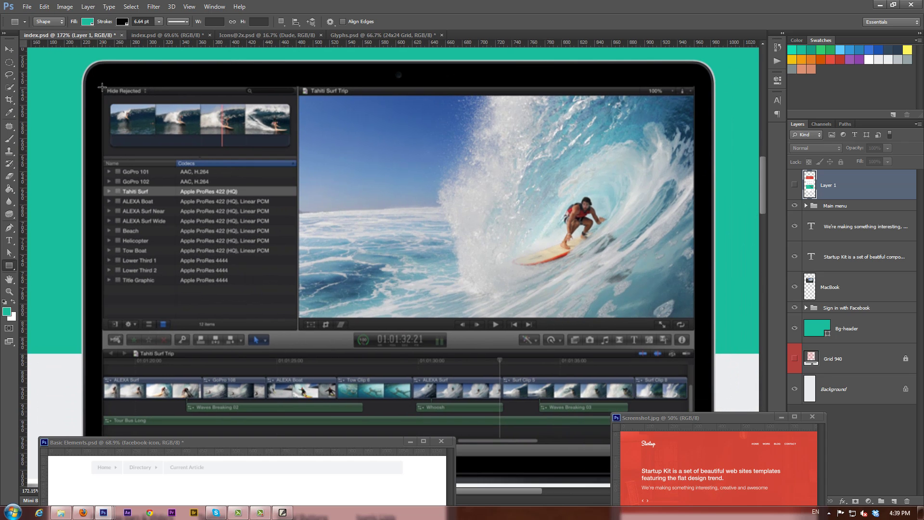
drag(102, 87, 693, 456)
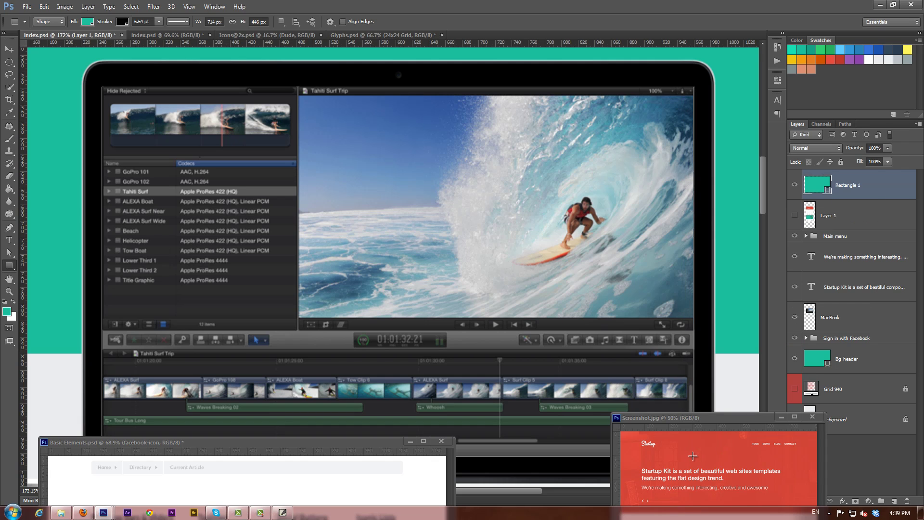
click(121, 22)
click(82, 40)
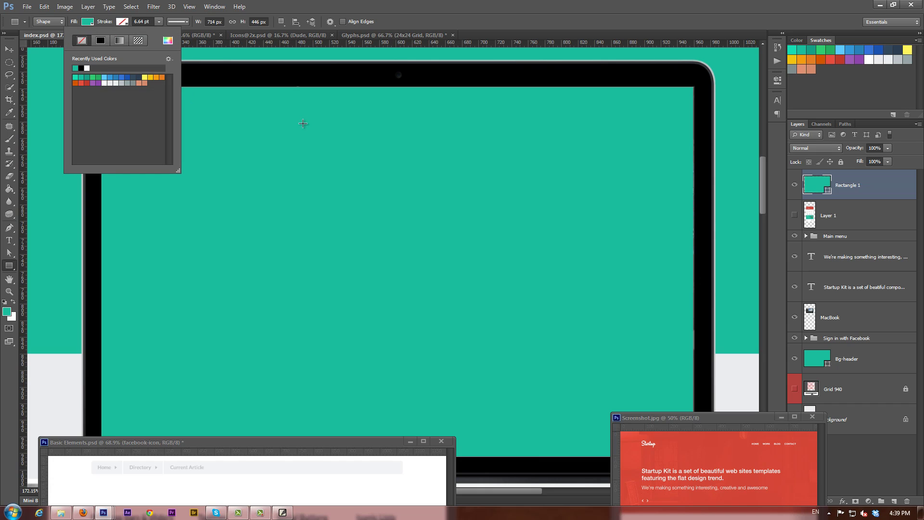
click(581, 18)
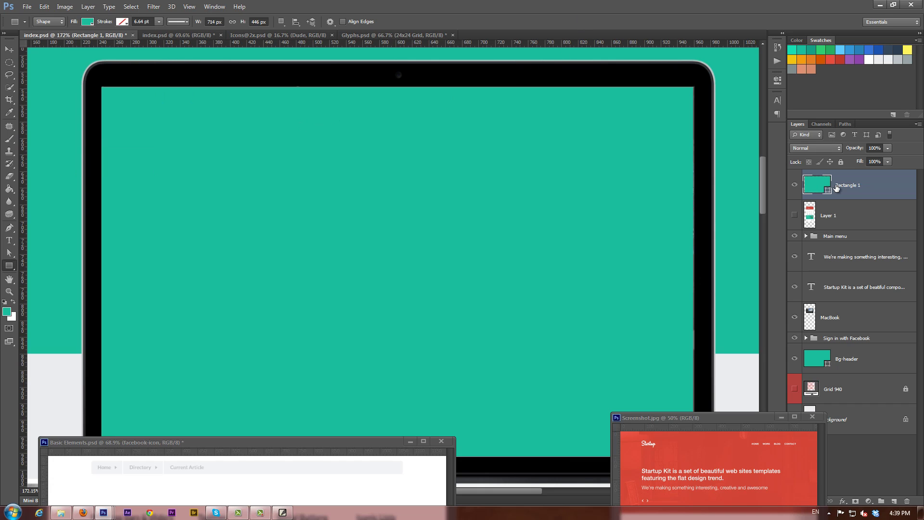
drag(868, 199, 874, 196)
alt+click(874, 195)
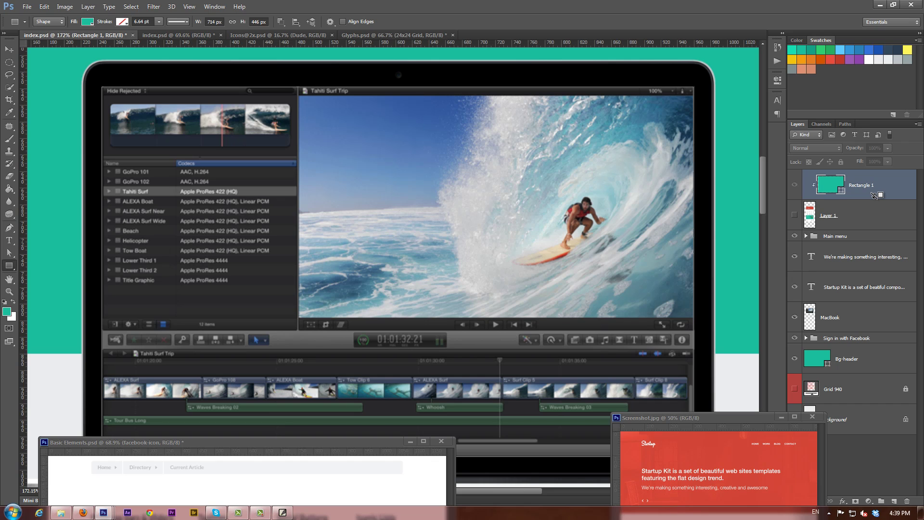
alt+click(874, 195)
Place the rectangle directly below the screenshot layer, Layer 1, and clip Layer 1 to the rectangle with a clipping mask.
drag(883, 183, 886, 222)
alt+click(882, 197)
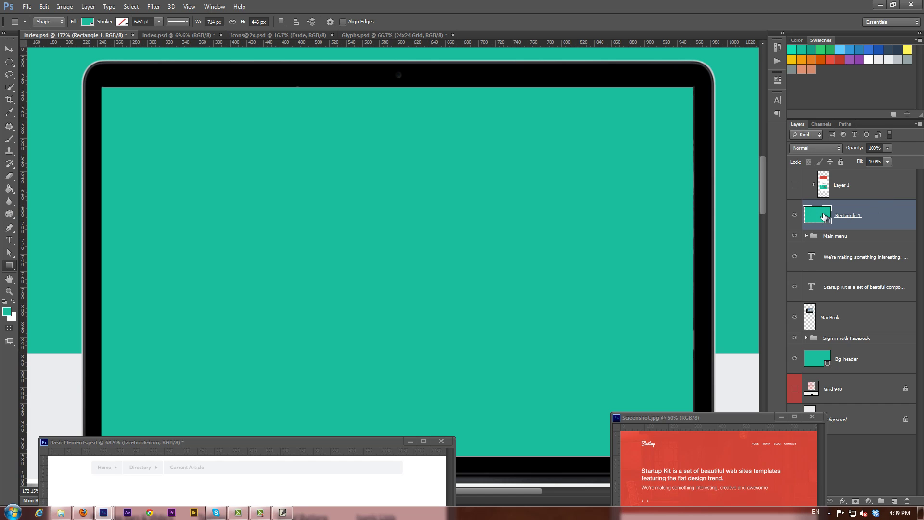
Show the screenshot in Layer 1 and move Layer 1 and Rectangle 1 together directly above the MacBook layer.
click(796, 186)
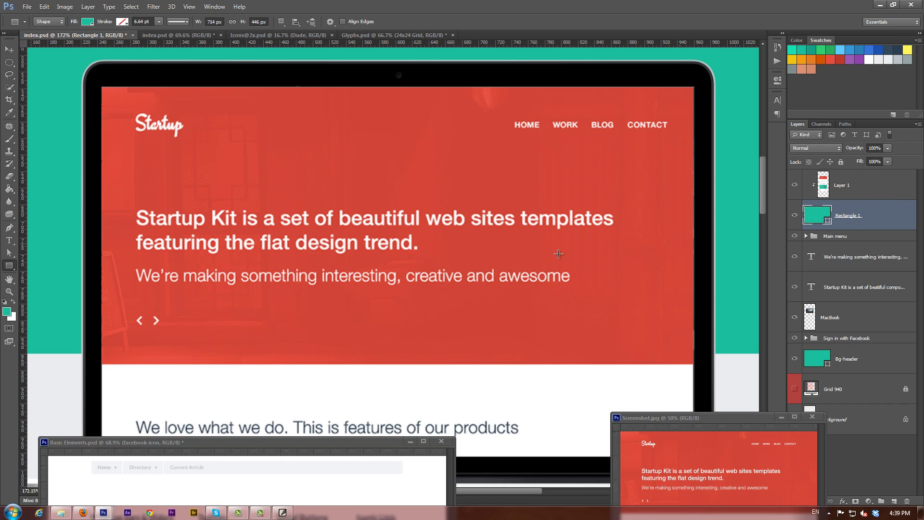
alt+scroll(558, 253, down, 5)
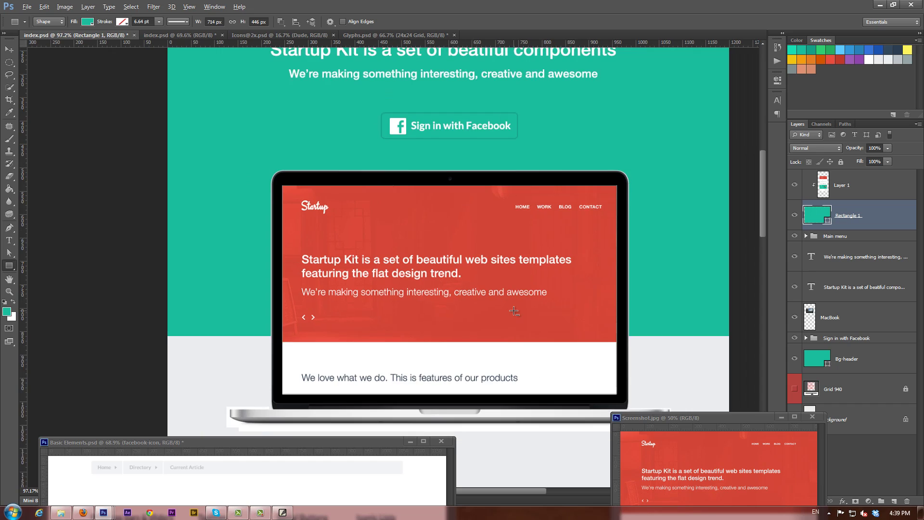
alt+scroll(514, 311, down, 1)
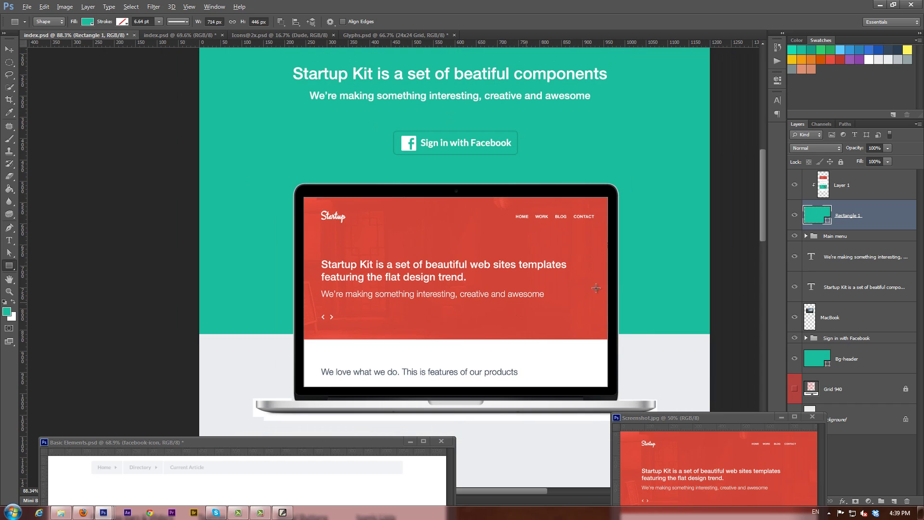
shift+click(884, 185)
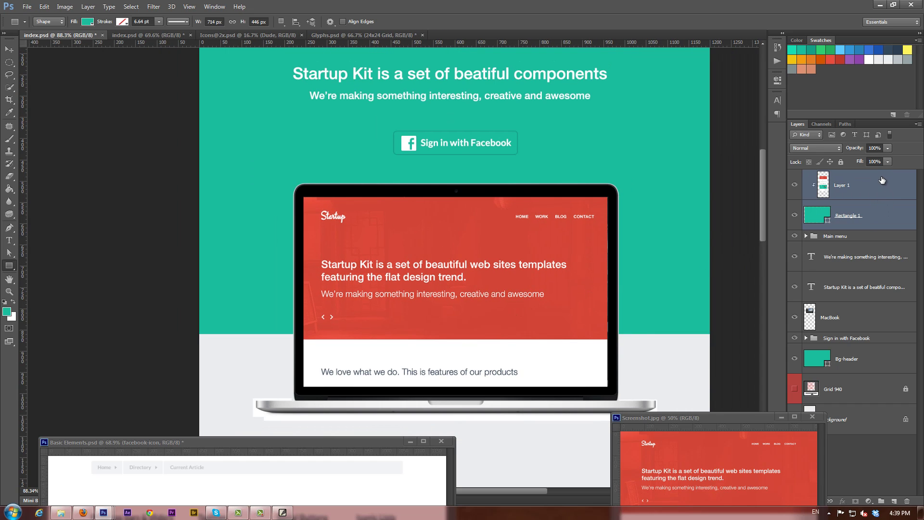
drag(882, 180, 884, 302)
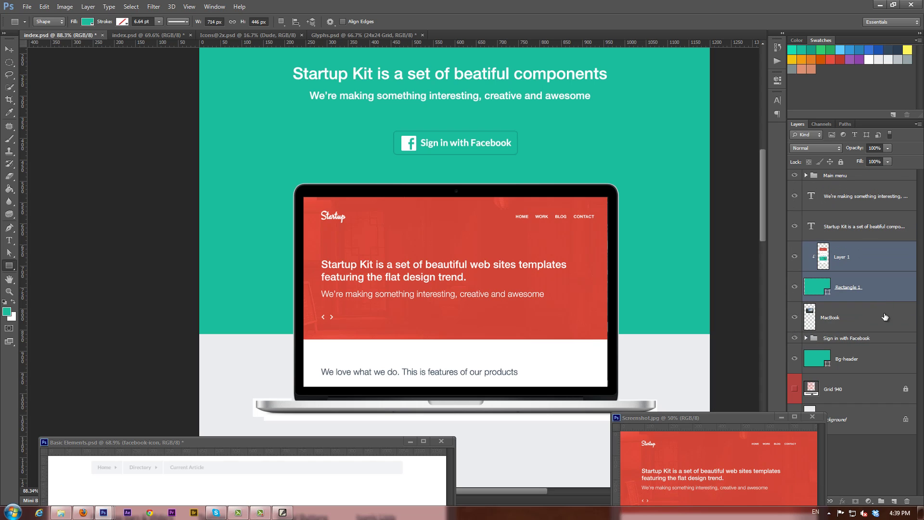
Select Layer 1, Rectangle 1 and MacBook together and nudge the MacBook with its screenshot slightly up towards the sign-in button.
shift+click(879, 319)
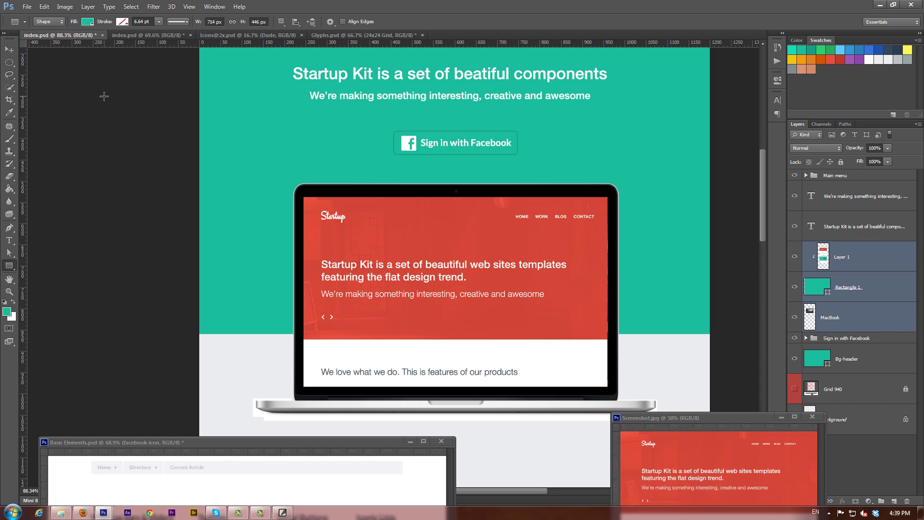
click(9, 49)
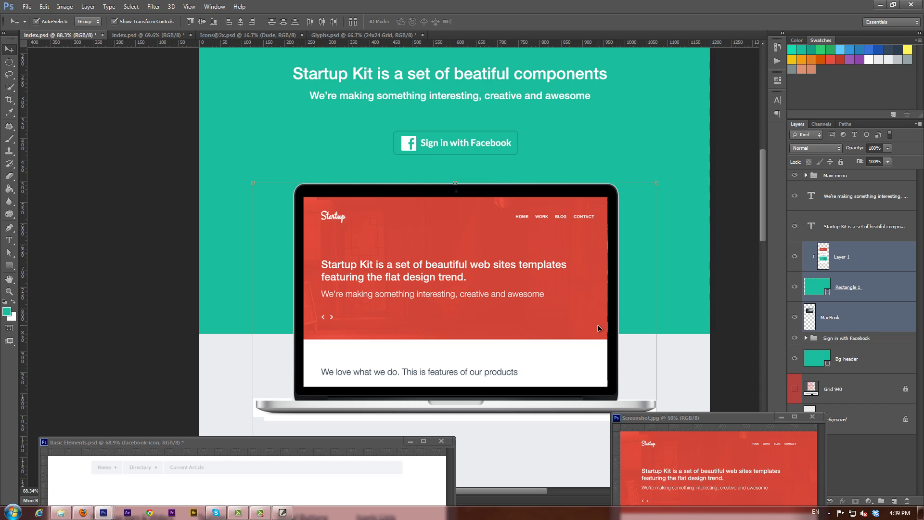
drag(598, 325, 596, 319)
scroll(166, 281, down, 5)
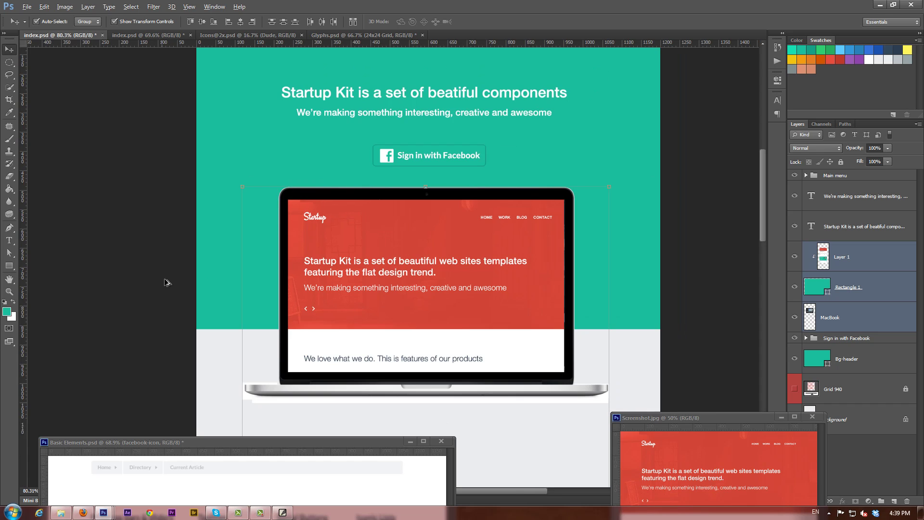
drag(286, 274, 385, 250)
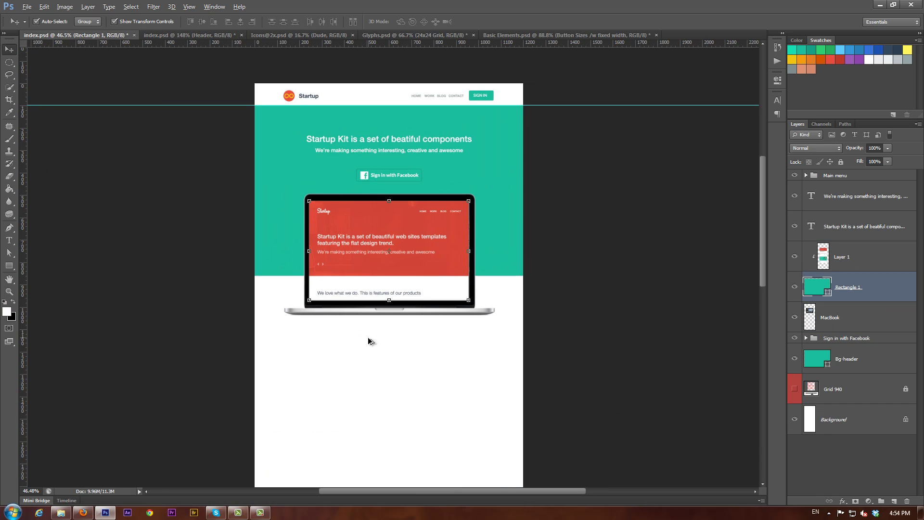
Draw a 10 x 10 px circle with the Ellipse tool below the MacBook and place its layer directly beneath the MacBook layer.
scroll(364, 339, up, 3)
scroll(364, 340, up, 1)
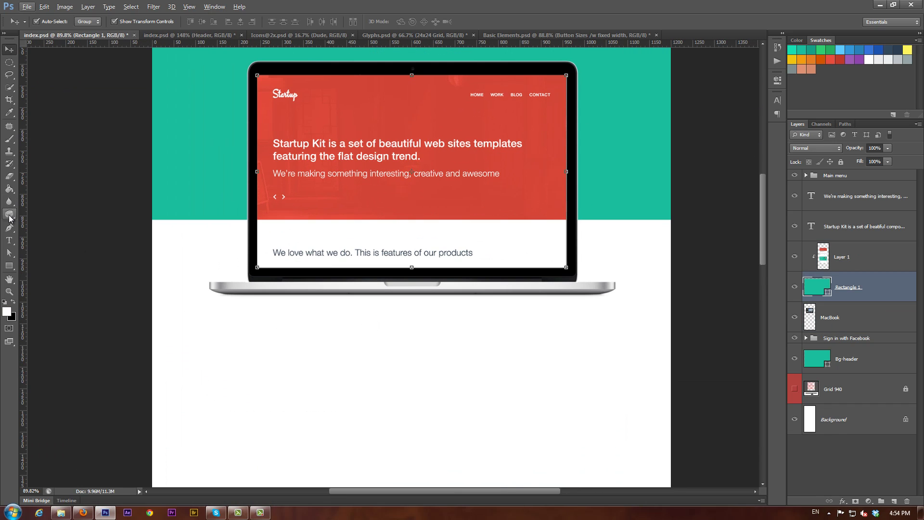
click(9, 266)
drag(10, 266, 57, 285)
scroll(381, 326, up, 4)
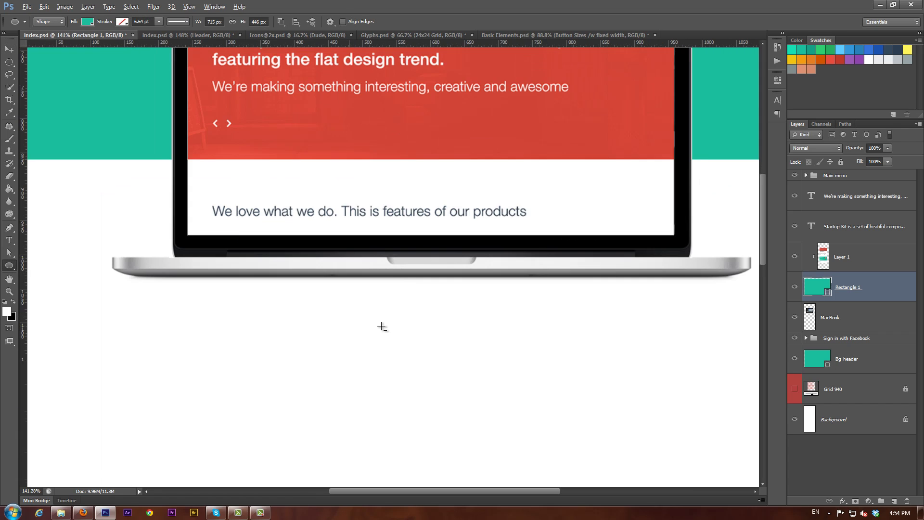
drag(360, 317, 368, 323)
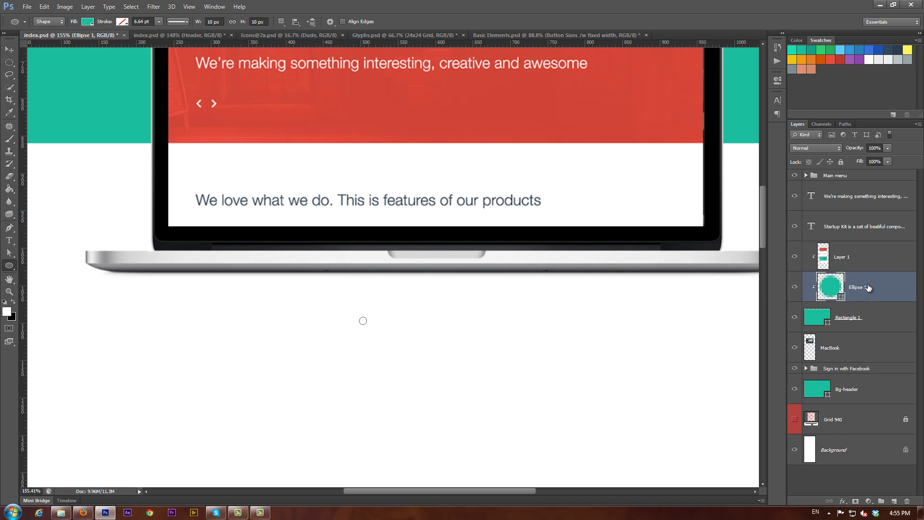
drag(868, 288, 877, 357)
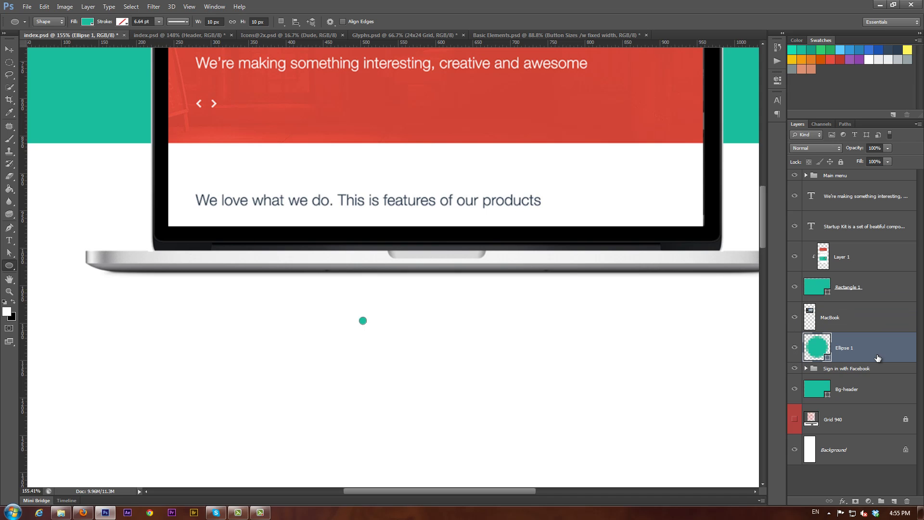
Change the small circle's fill colour to red e74c3c.
double_click(815, 350)
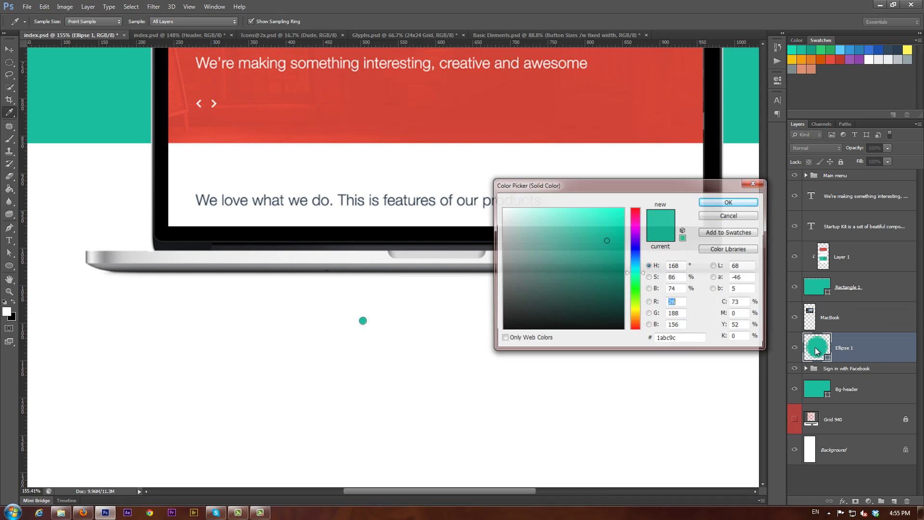
click(811, 70)
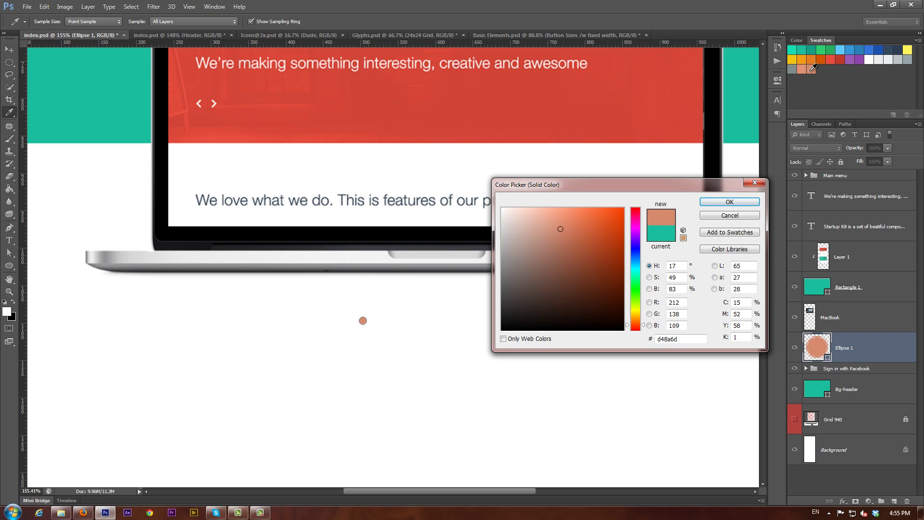
click(831, 58)
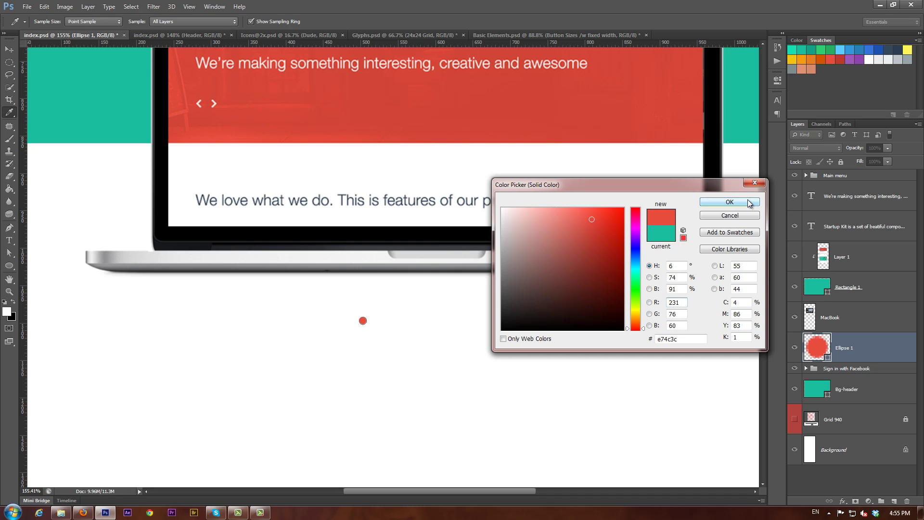
click(730, 203)
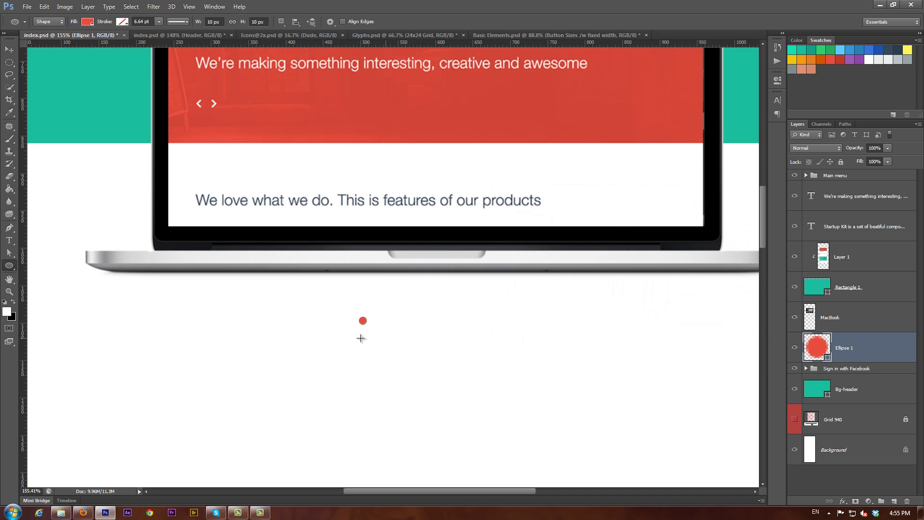
Duplicate the red circle twice and place the copies to its right in a horizontal row.
click(10, 50)
scroll(363, 322, up, 5)
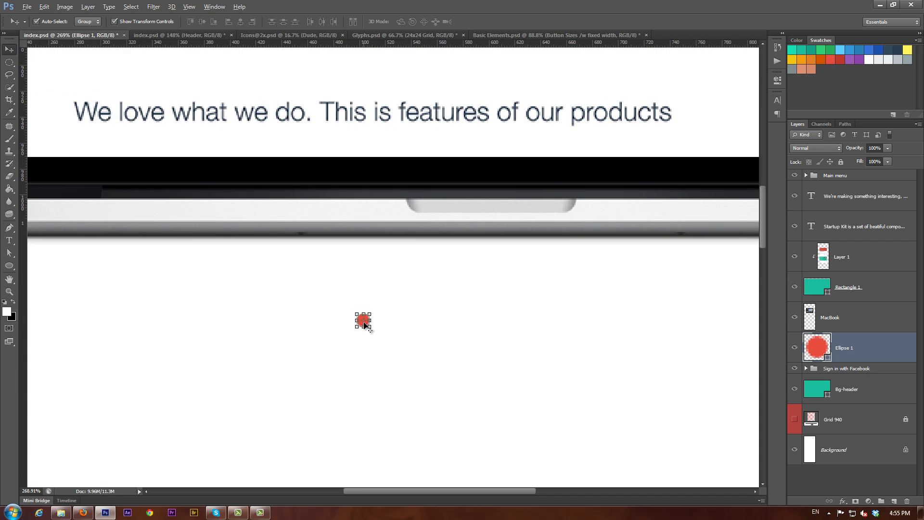
right_click(875, 352)
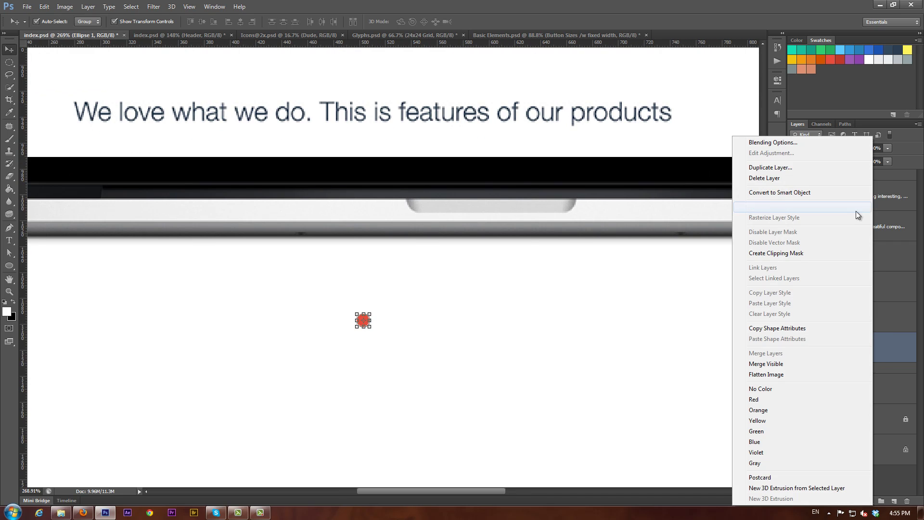
click(770, 178)
key(Return)
click(57, 25)
drag(379, 351, 409, 351)
right_click(866, 349)
click(798, 176)
click(498, 195)
drag(407, 388, 442, 388)
Recolour both copied circles with the grey swatch, leaving the first circle red.
double_click(814, 345)
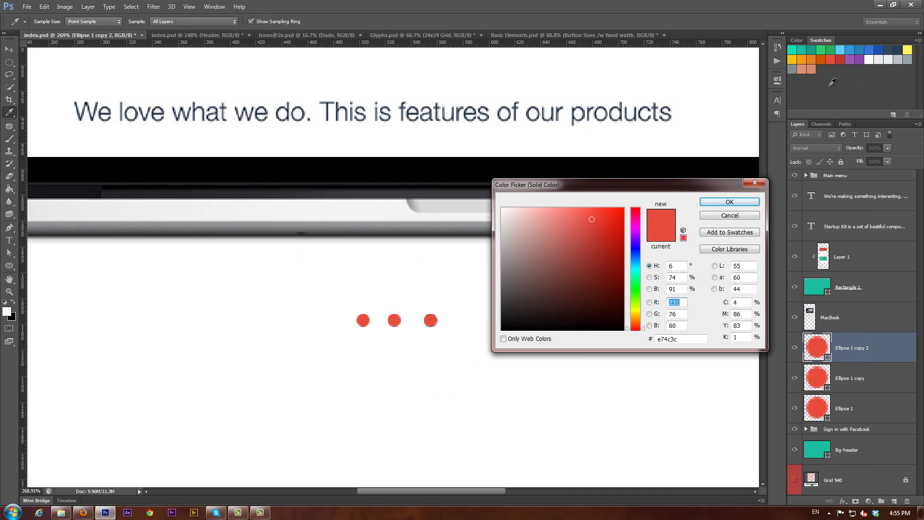
click(802, 49)
click(898, 59)
click(727, 200)
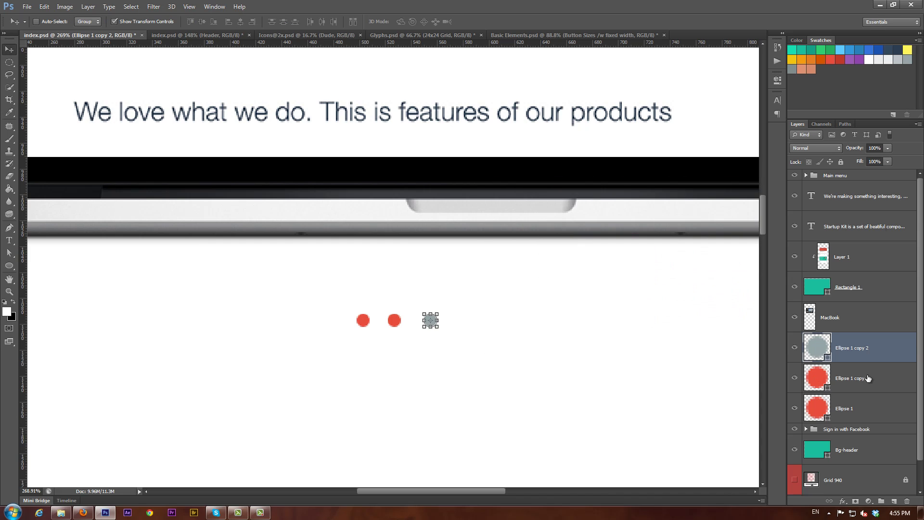
double_click(821, 376)
click(908, 58)
click(729, 202)
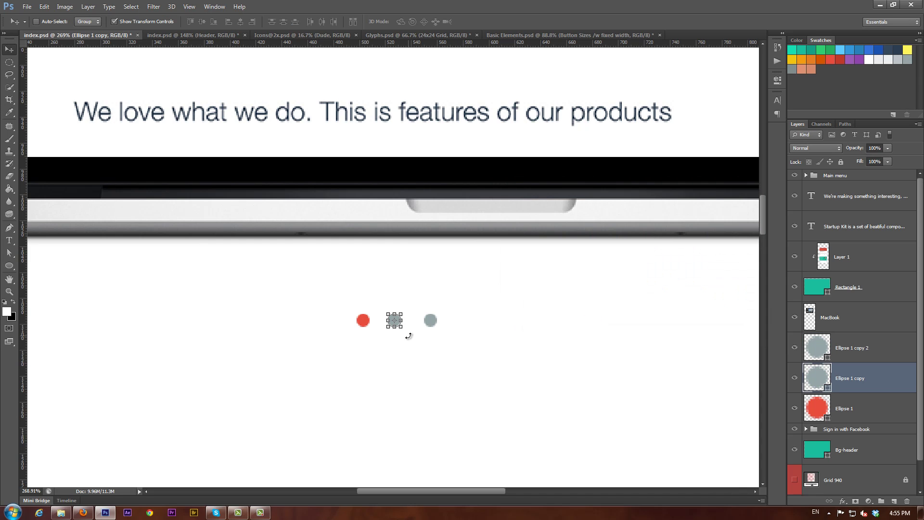
Nudge the middle dot right to even the spacing, and move all three dots right to centre them beneath the MacBook.
key(Right)
key(Right)
key(Right)
click(876, 399)
shift+click(871, 354)
drag(433, 322, 525, 321)
Group the three circle layers and name the group Dots.
key(ctrl+g)
double_click(830, 338)
text(D)
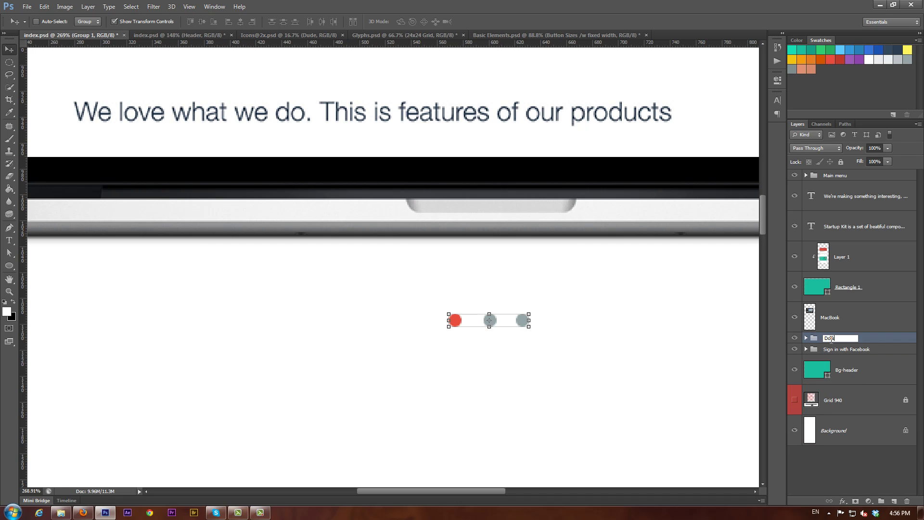
text(ots)
key(Return)
Group all hero layers from the subtitle text down to Bg-header and name the group Header.
click(868, 197)
shift+click(872, 373)
key(ctrl+g)
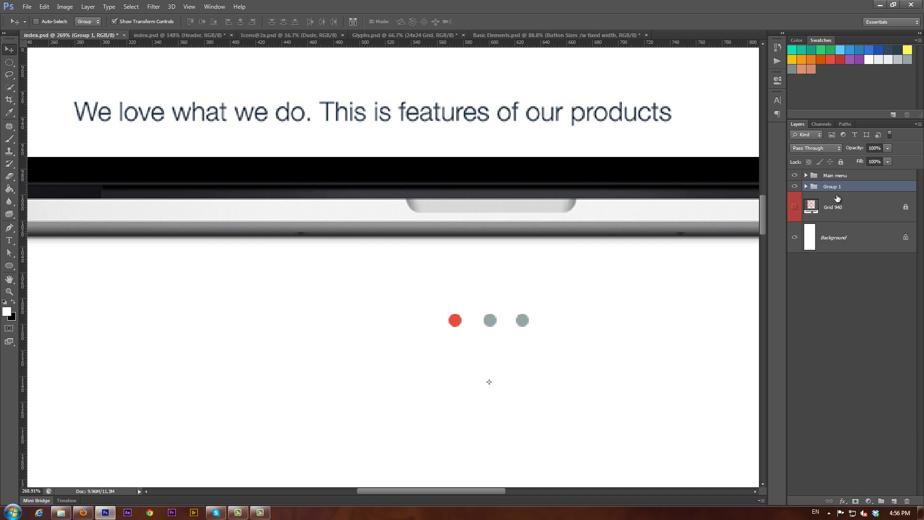
double_click(854, 186)
text(Header)
key(Return)
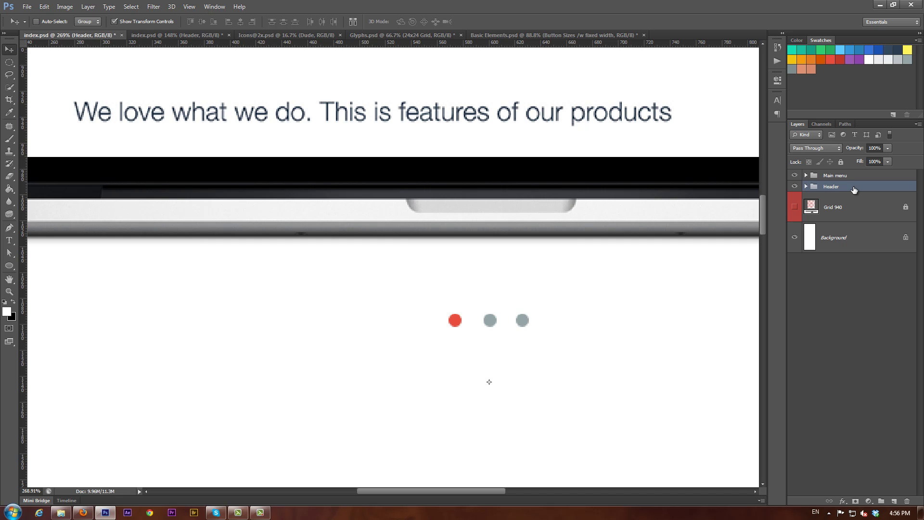
scroll(510, 274, down, 10)
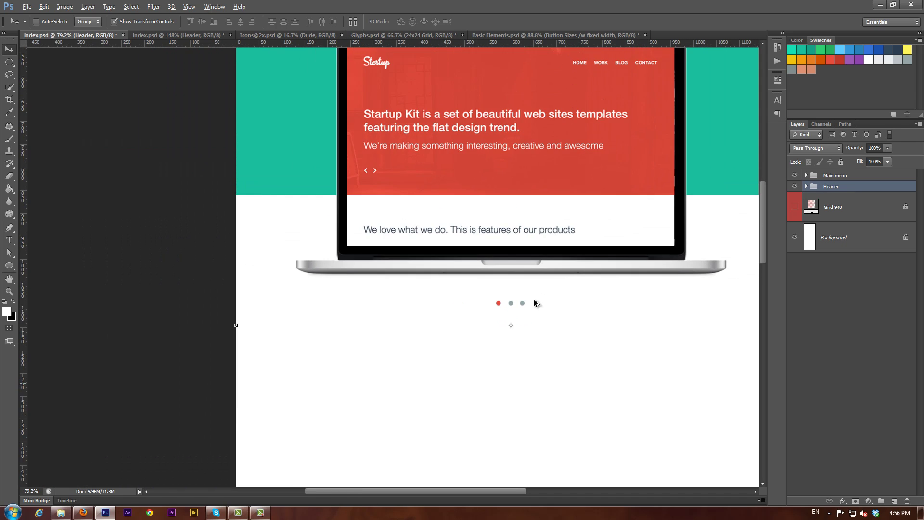
drag(608, 279, 486, 324)
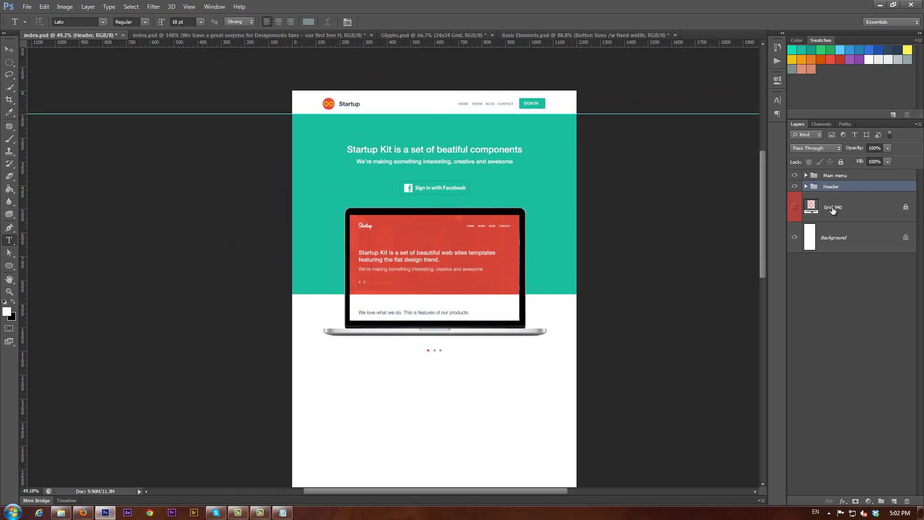
Show the Grid 940 layer and start a new text line on the white area below the MacBook.
click(794, 208)
scroll(367, 393, up, 4)
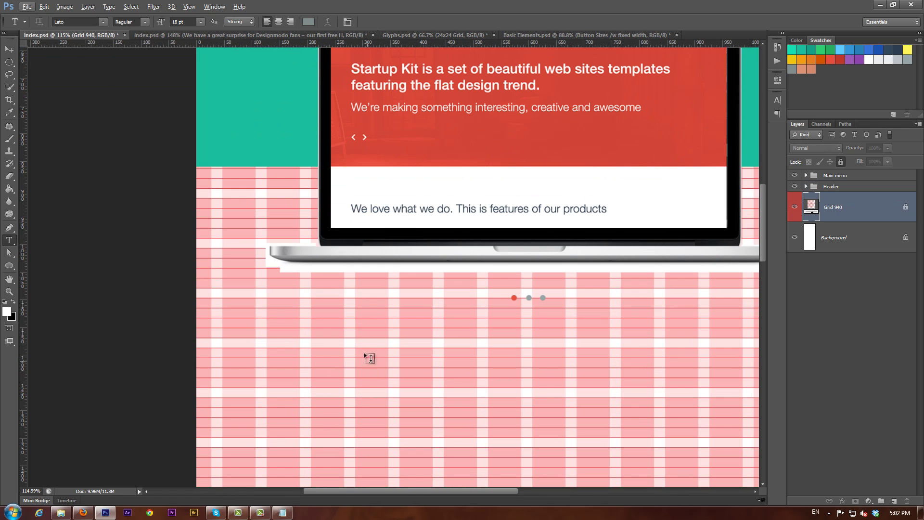
drag(431, 321, 332, 309)
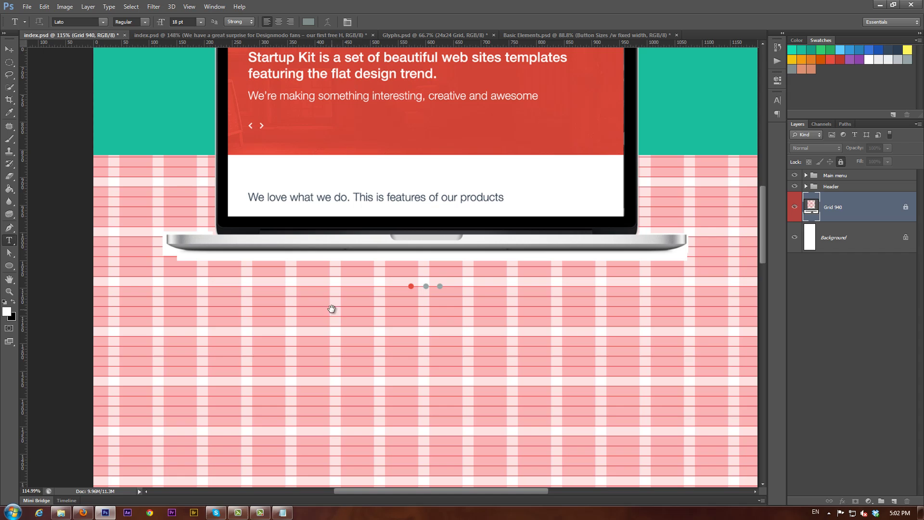
click(253, 315)
Copy "We love what we do" from the Notepad text and paste it into the new text layer in index.psd.
click(282, 512)
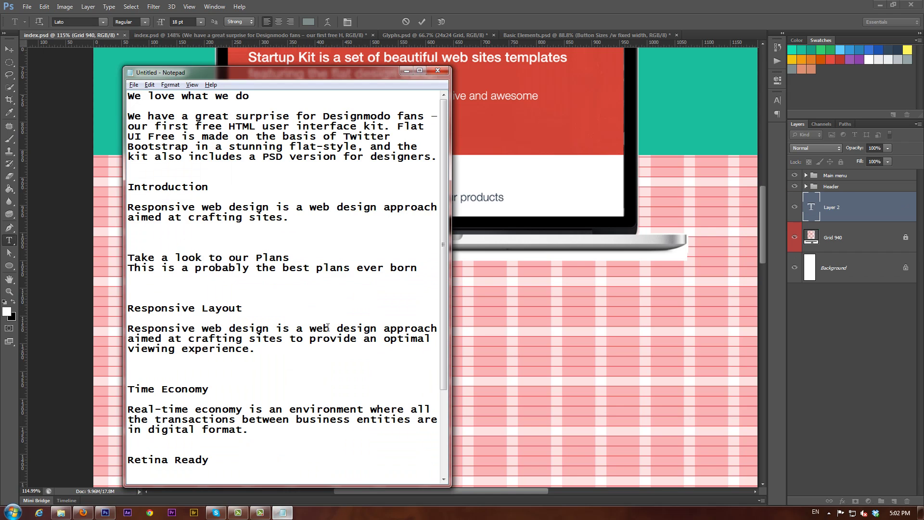
drag(252, 96, 103, 97)
key(ctrl+c)
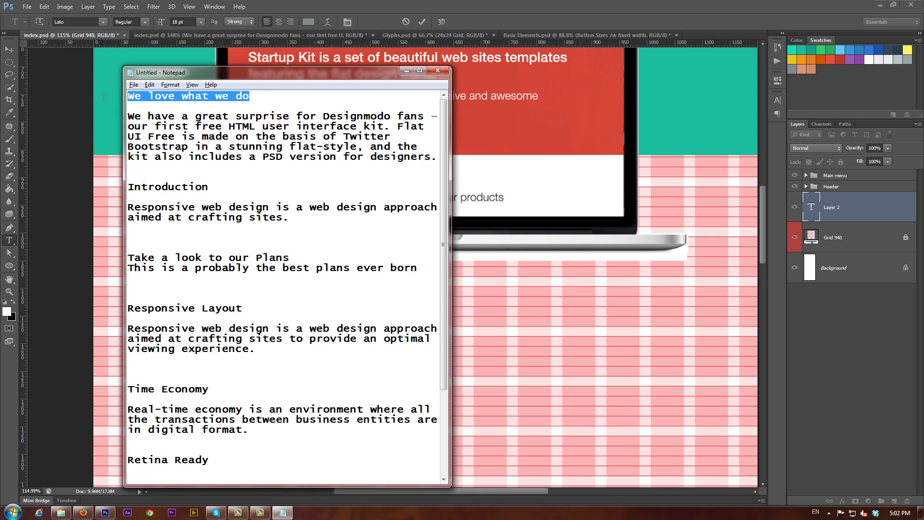
right_click(188, 91)
click(210, 124)
click(407, 70)
right_click(256, 309)
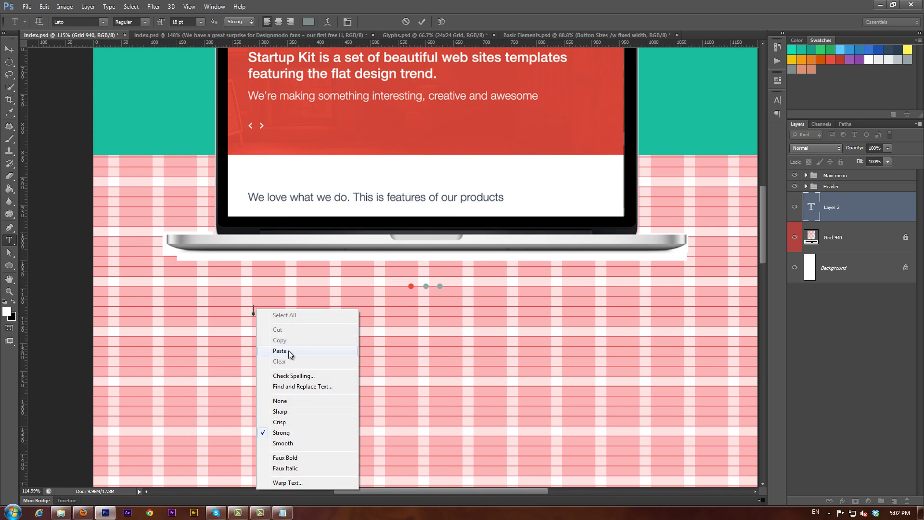
click(287, 350)
click(422, 22)
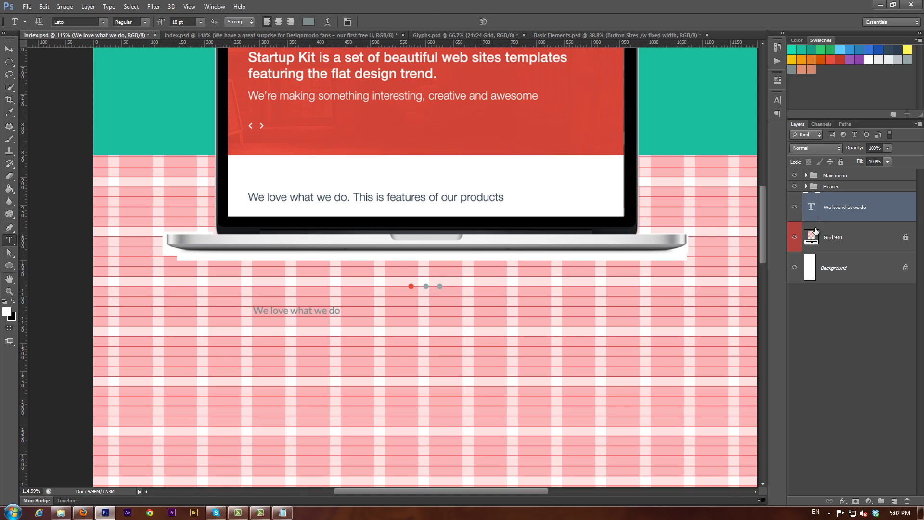
Hide the Grid 940 layer and set the "We love what we do" heading to Helvetica Neue Light, 34 pt.
click(794, 237)
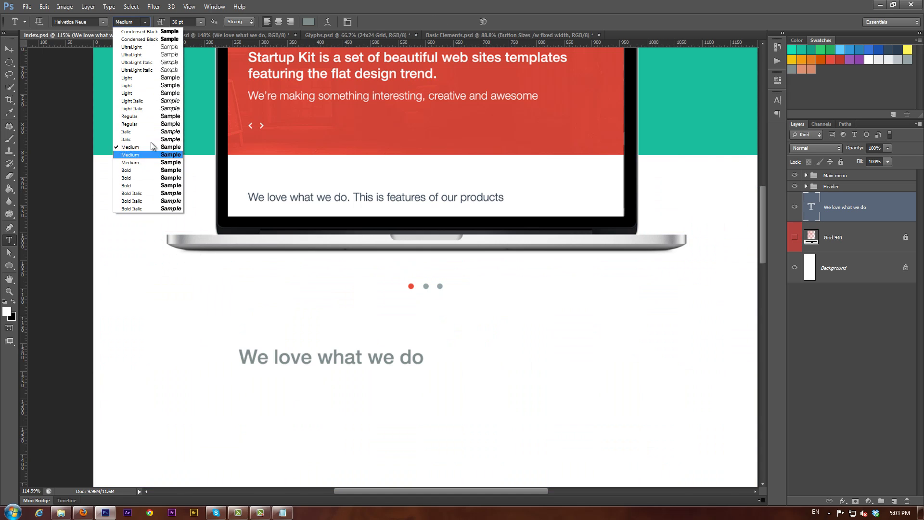
click(148, 85)
click(199, 22)
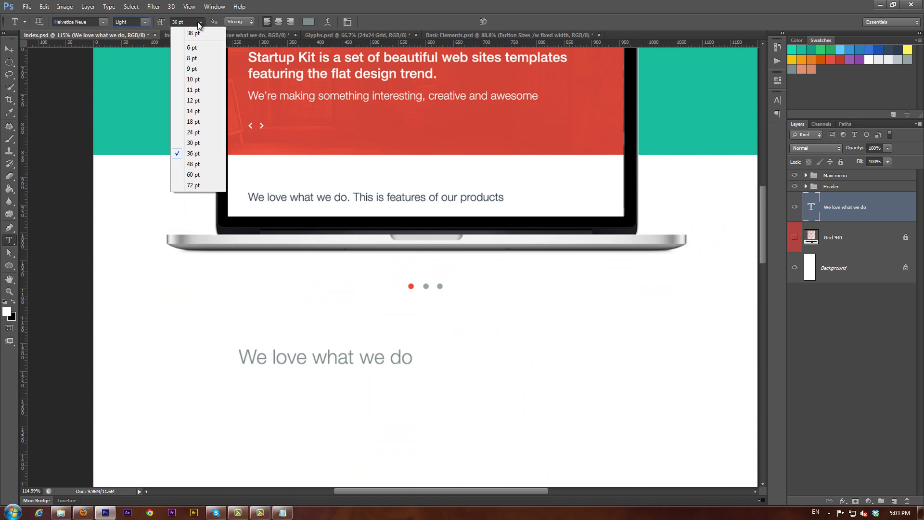
click(199, 21)
click(160, 22)
text(34)
key(Return)
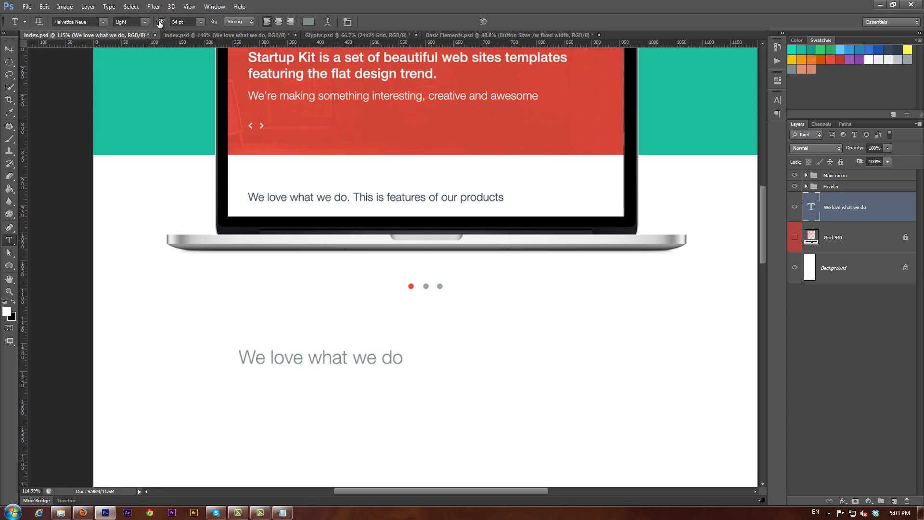
click(10, 49)
drag(483, 359, 468, 322)
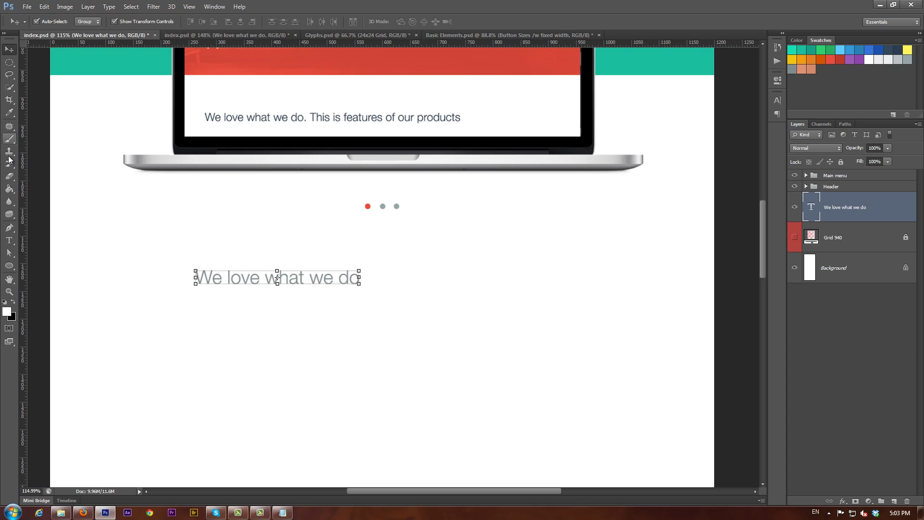
Create a paragraph text box below the heading and paste the "We have a great surprise for Designmodo fans" paragraph copied from Notepad.
click(9, 240)
drag(196, 293, 580, 371)
click(282, 512)
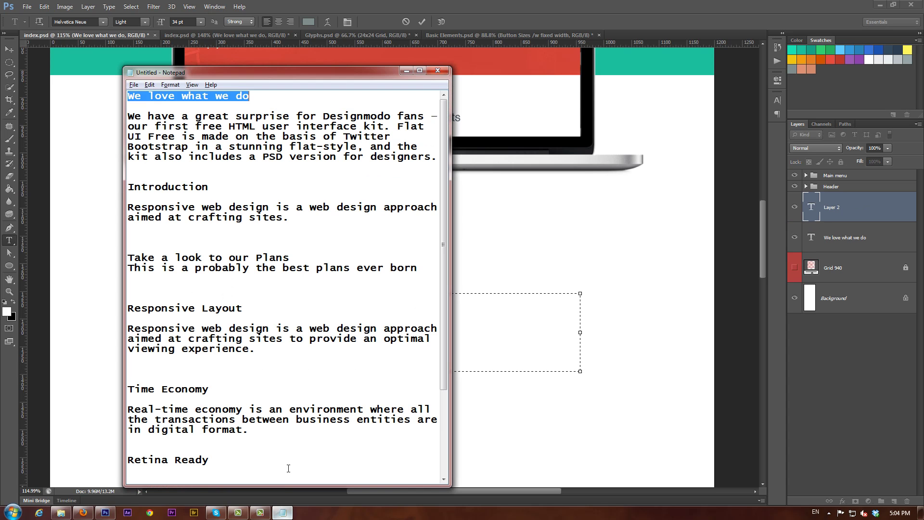
drag(127, 117, 439, 157)
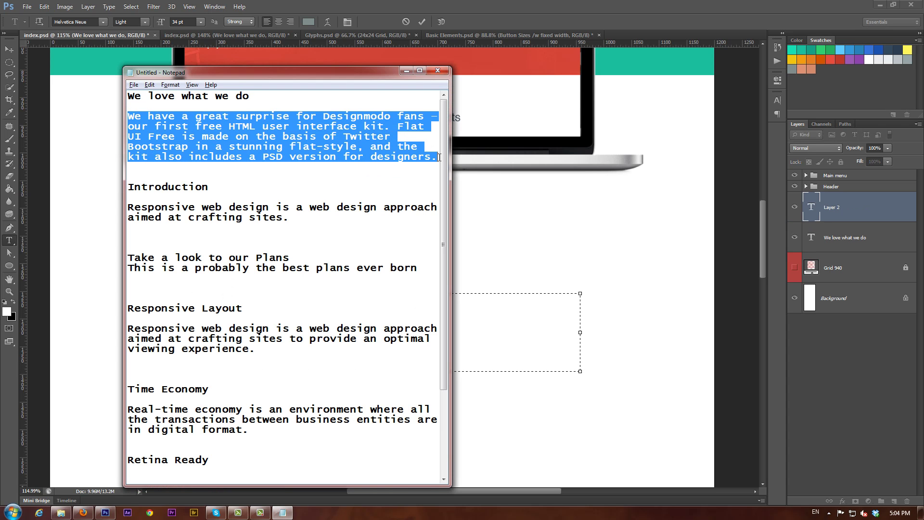
right_click(339, 144)
click(363, 176)
click(482, 64)
right_click(254, 307)
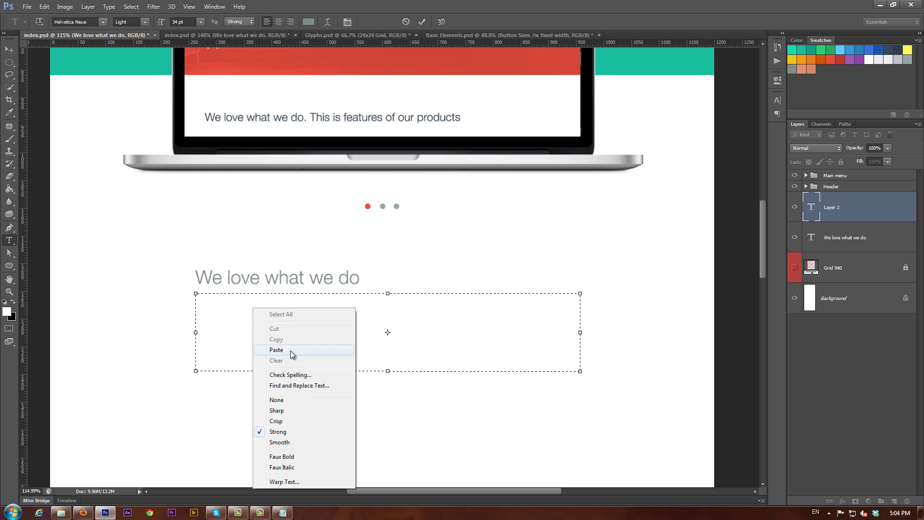
click(290, 350)
Format the whole pasted paragraph in Lato Regular at 18 pt.
key(ctrl+a)
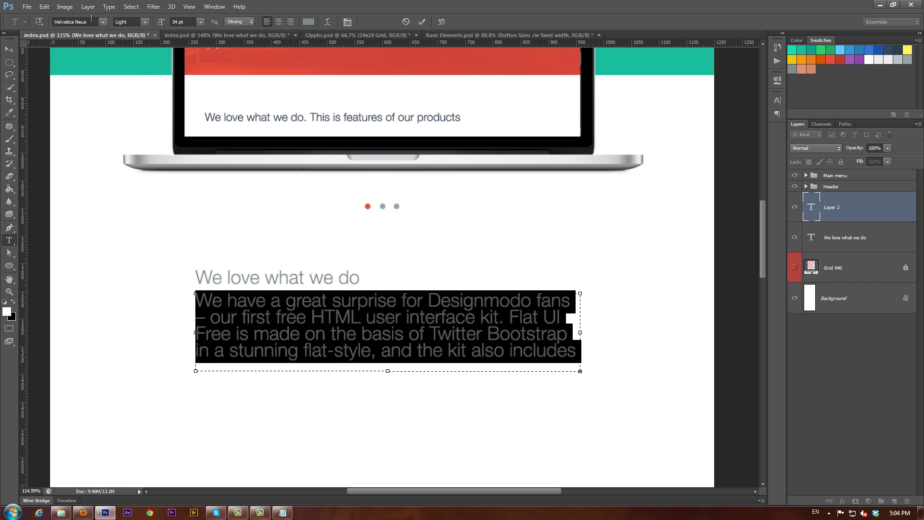
click(91, 22)
text(Lato)
key(Return)
click(144, 22)
click(134, 96)
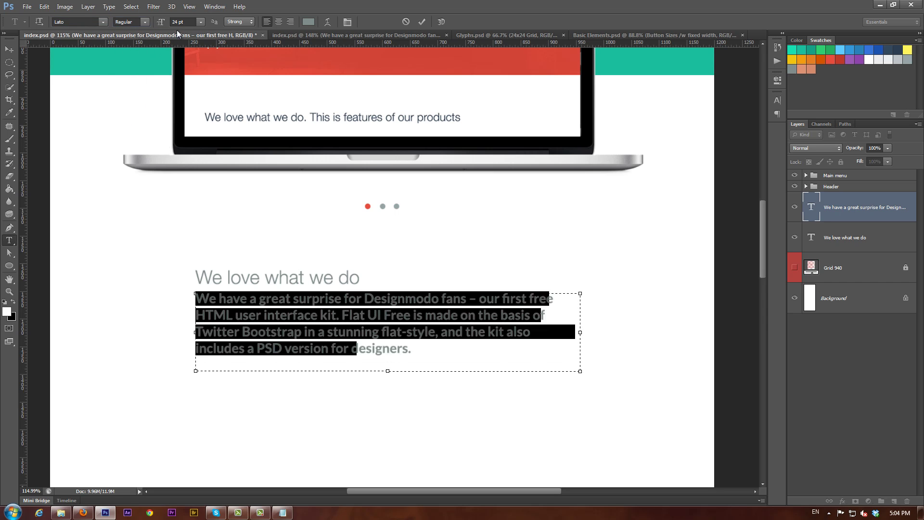
click(200, 22)
click(208, 59)
click(200, 22)
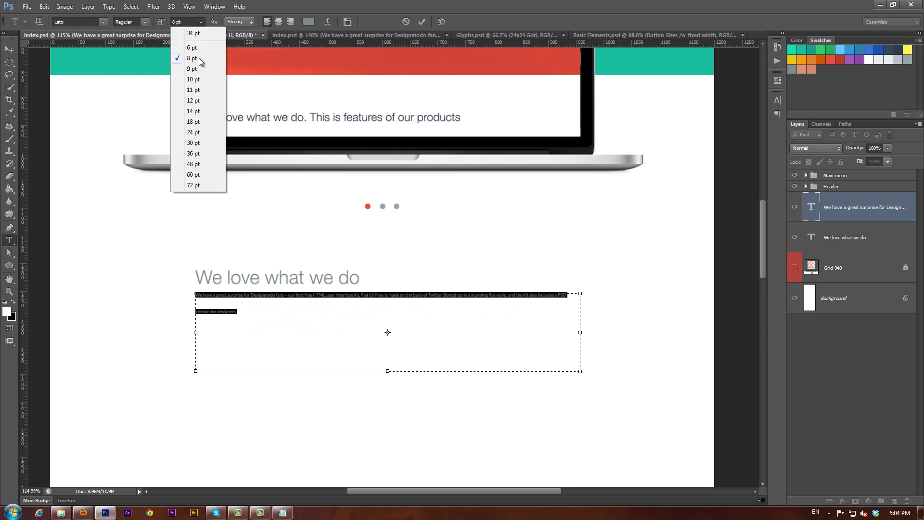
click(193, 122)
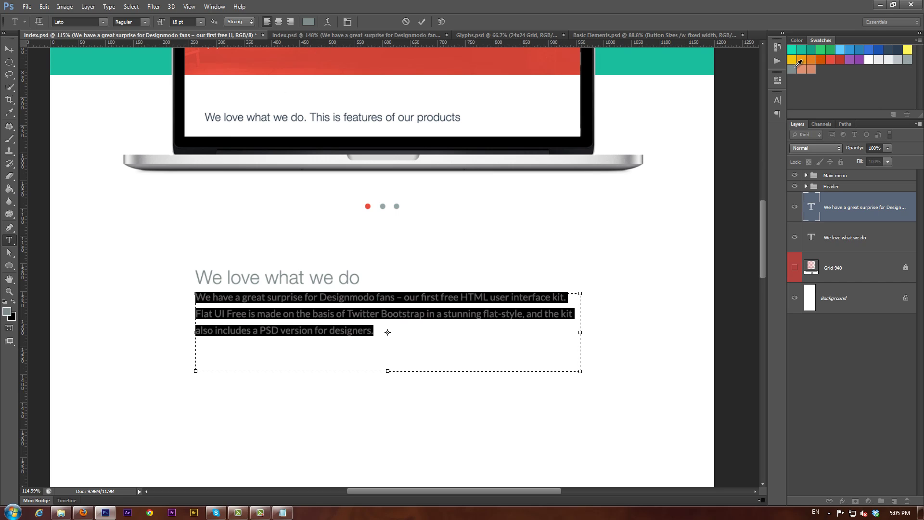
Recolor the "We love what we do" heading text with the dark navy swatch.
click(356, 278)
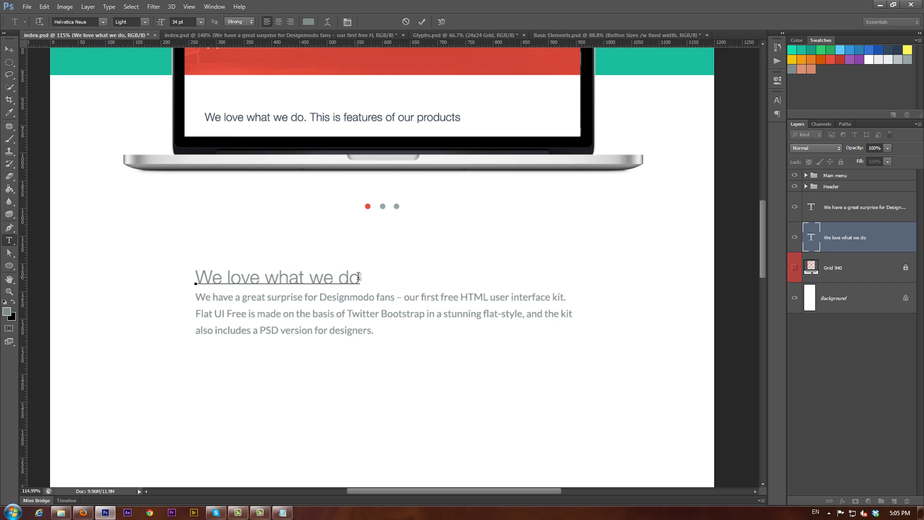
drag(360, 279, 186, 257)
click(899, 50)
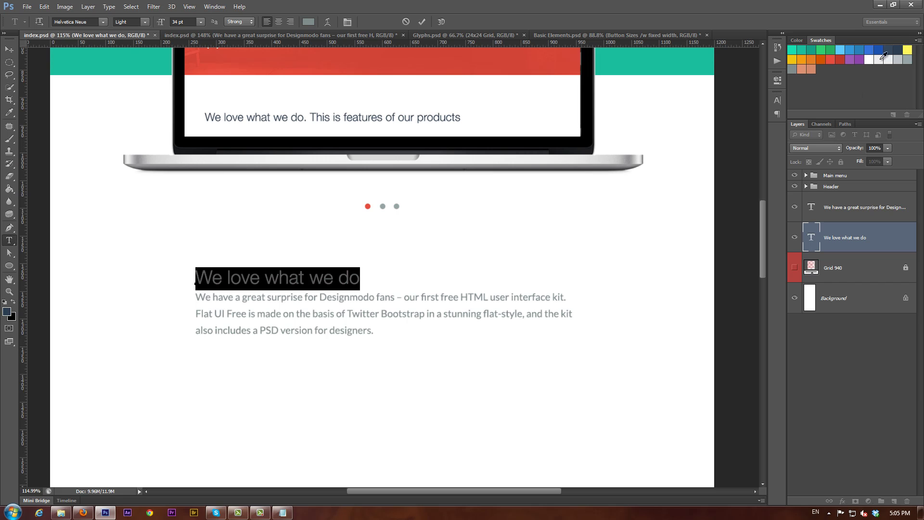
click(9, 49)
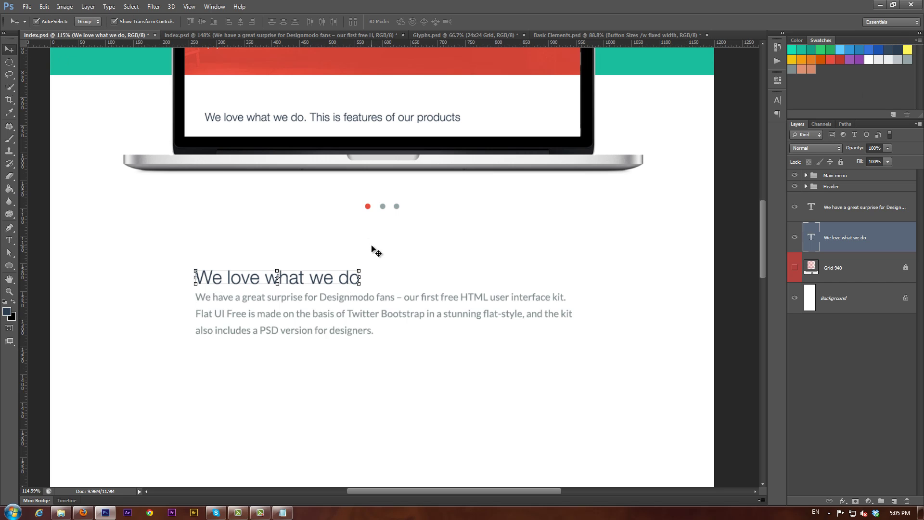
Draw a rounded rectangle about 299 × 168 px with 15 px radius below the paragraph, aligned to the grid, and hide the grid.
click(9, 266)
click(48, 274)
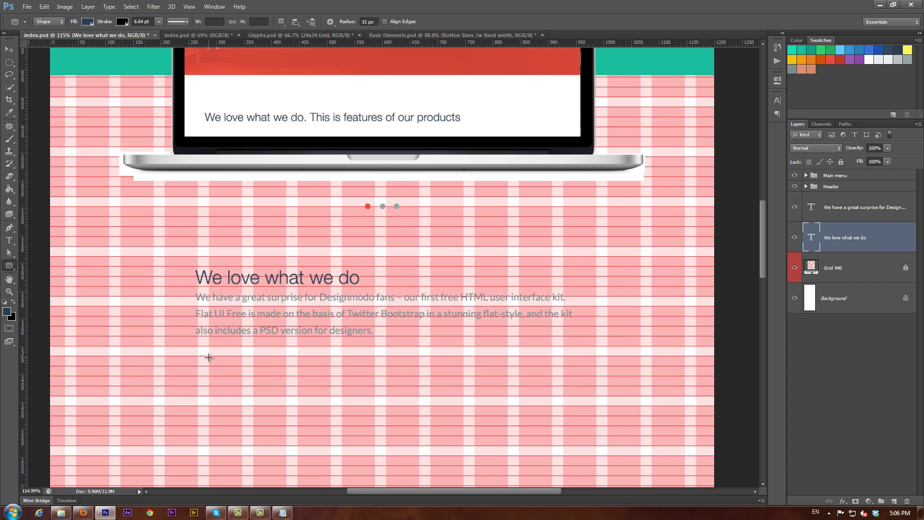
drag(209, 365, 374, 457)
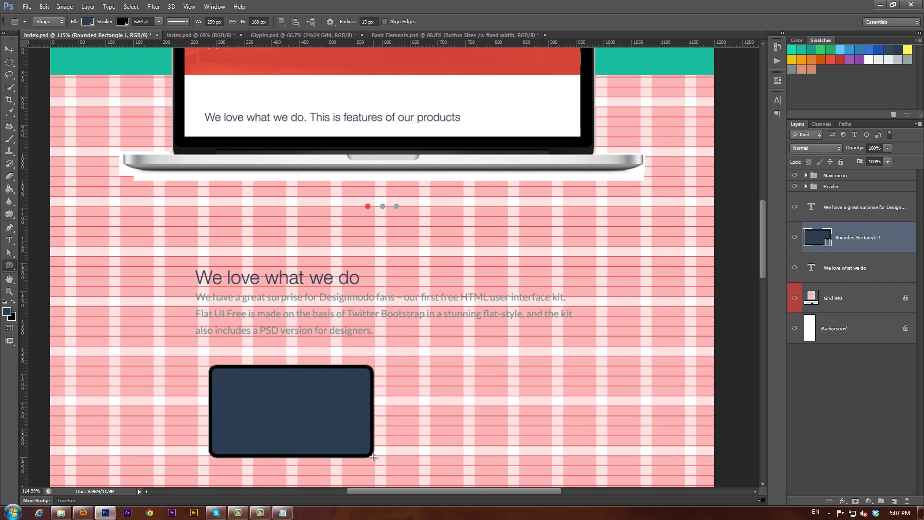
click(794, 303)
Open Image.jpg from folder 006, copy its picture into index.psd above the rounded rectangle layer, and close the image file.
click(27, 6)
click(34, 28)
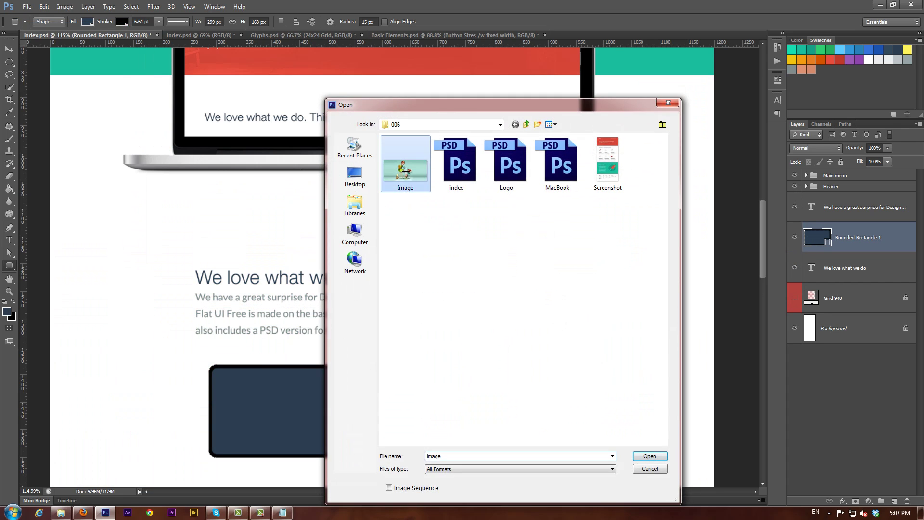
double_click(405, 171)
drag(573, 35, 488, 416)
drag(817, 178, 308, 414)
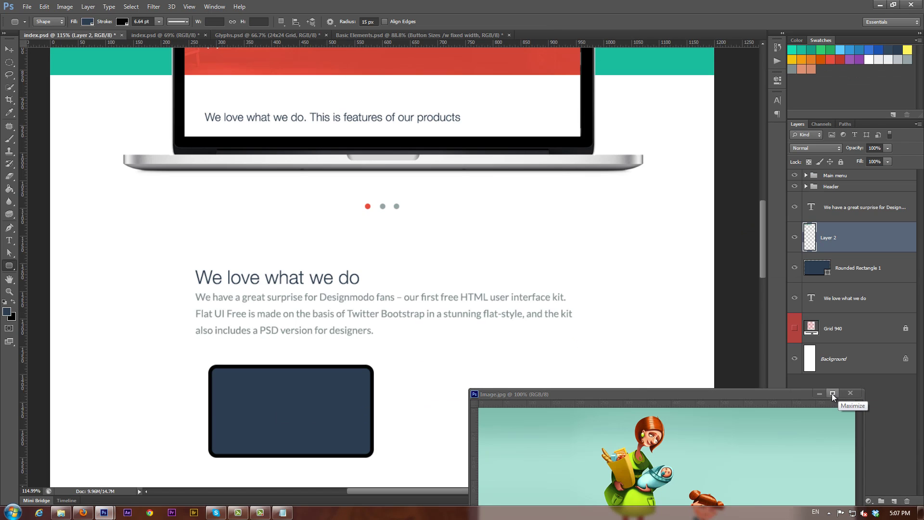
click(850, 393)
Move the picture from the page header over the rounded rectangle and clip it to that shape.
scroll(385, 341, down, 5)
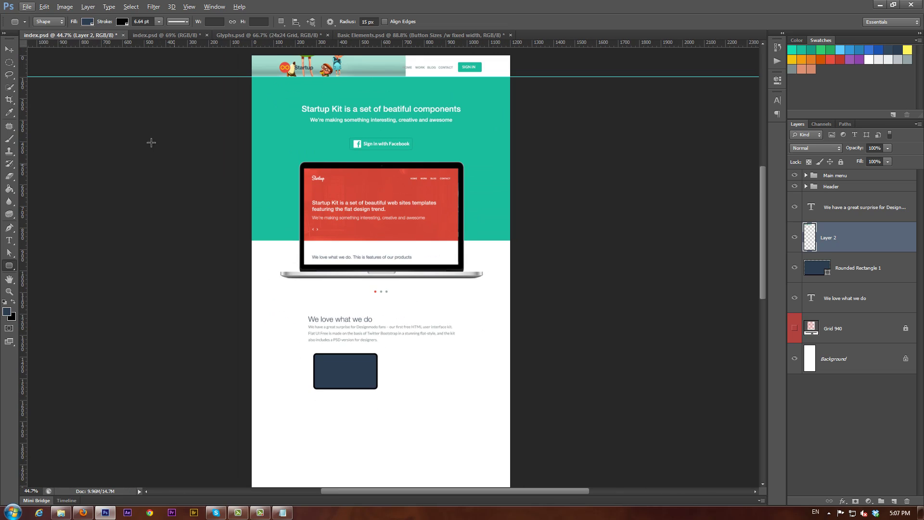
click(7, 50)
drag(370, 69, 403, 414)
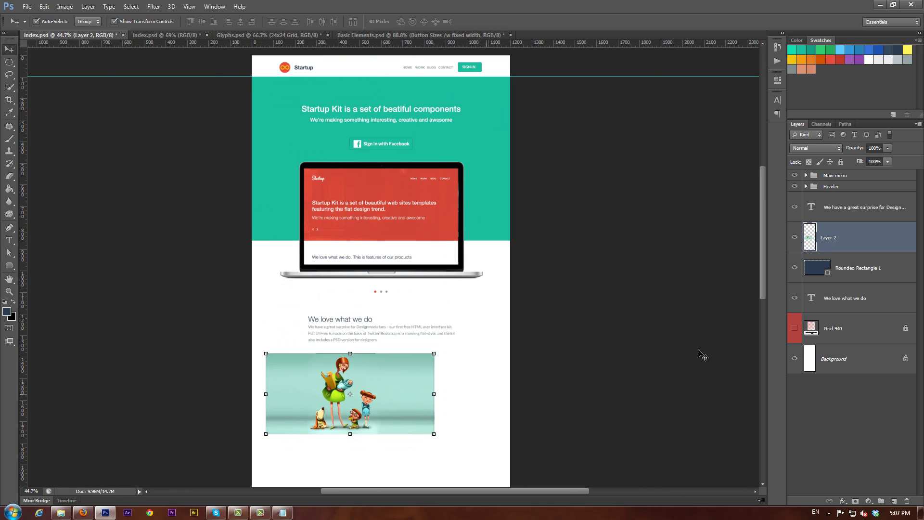
alt+click(888, 251)
Scale the clipped picture to about 87% and shift it slightly to the right inside the rounded rectangle.
scroll(366, 384, up, 3)
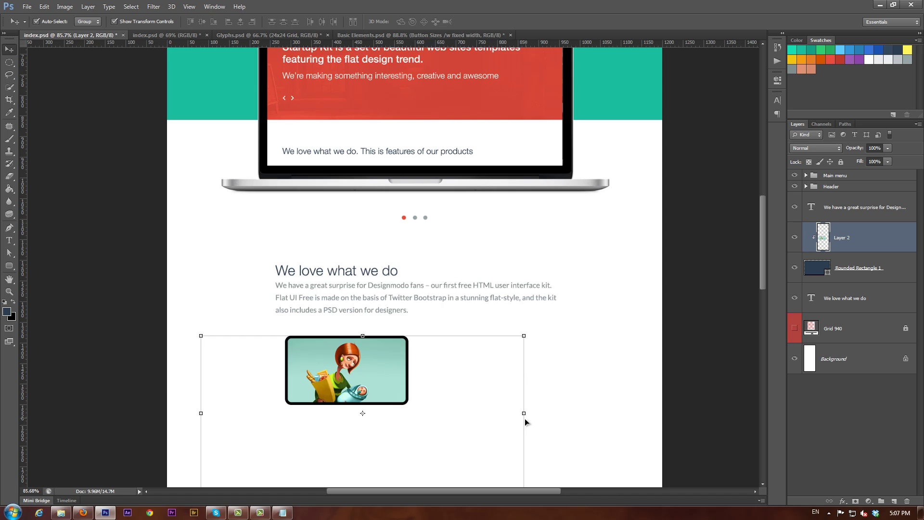
scroll(524, 414, down, 2)
drag(522, 472, 483, 450)
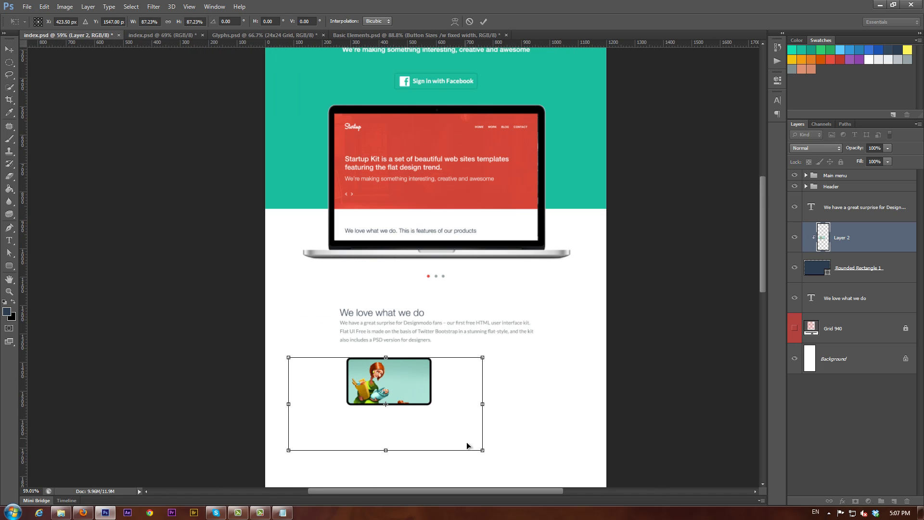
drag(403, 384, 406, 384)
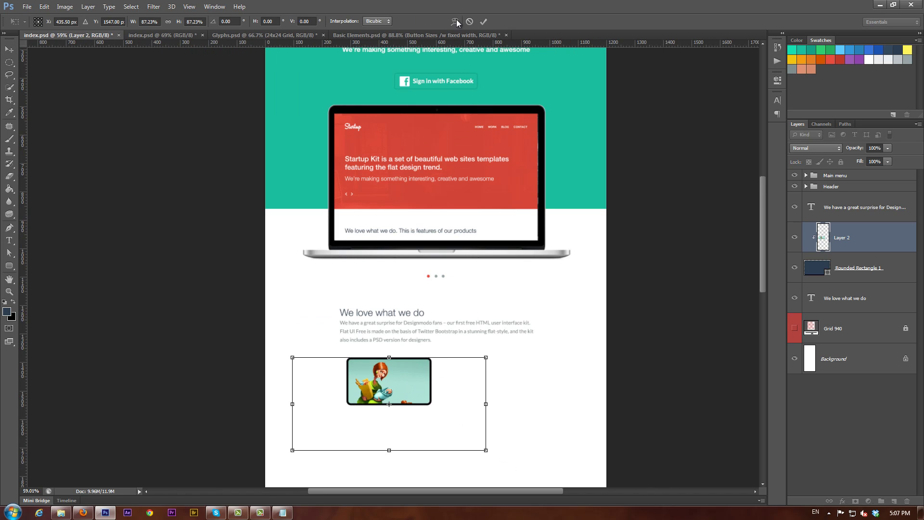
click(484, 21)
Remove the black stroke from the rounded rectangle around the picture.
click(814, 268)
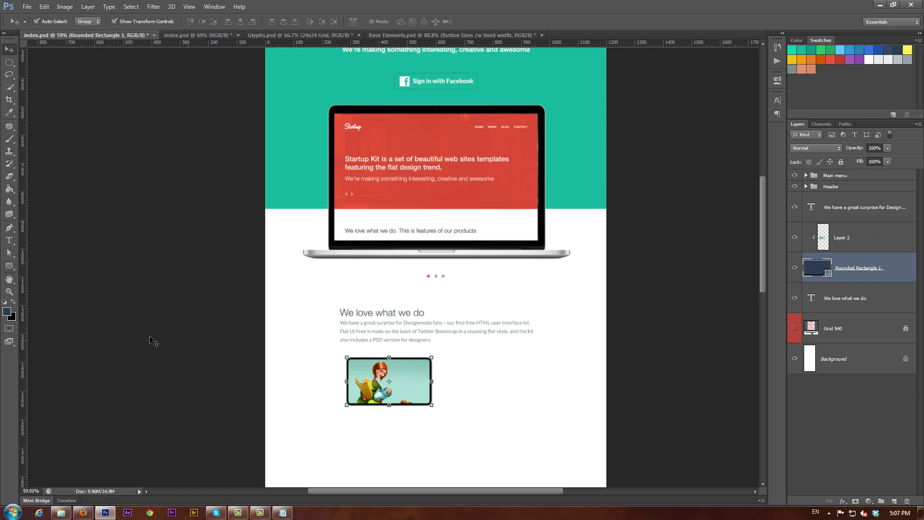
click(10, 265)
click(123, 22)
click(77, 40)
click(9, 49)
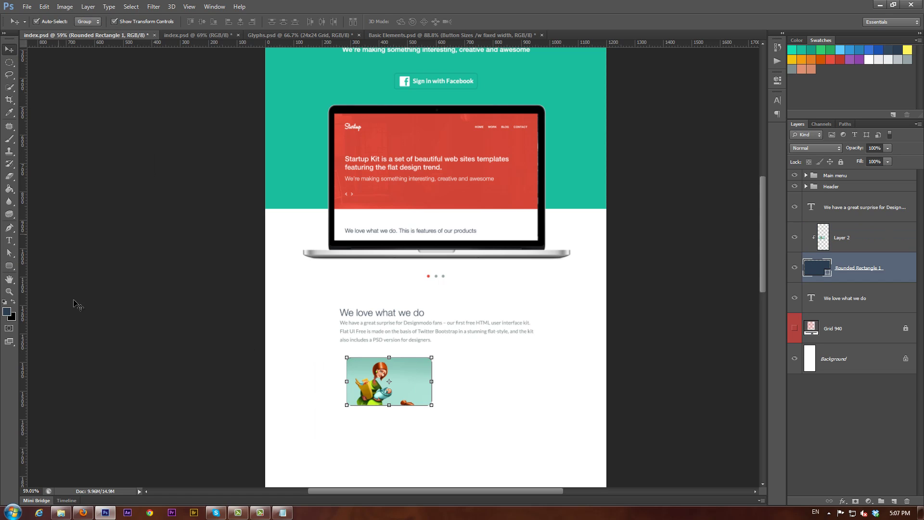
click(78, 306)
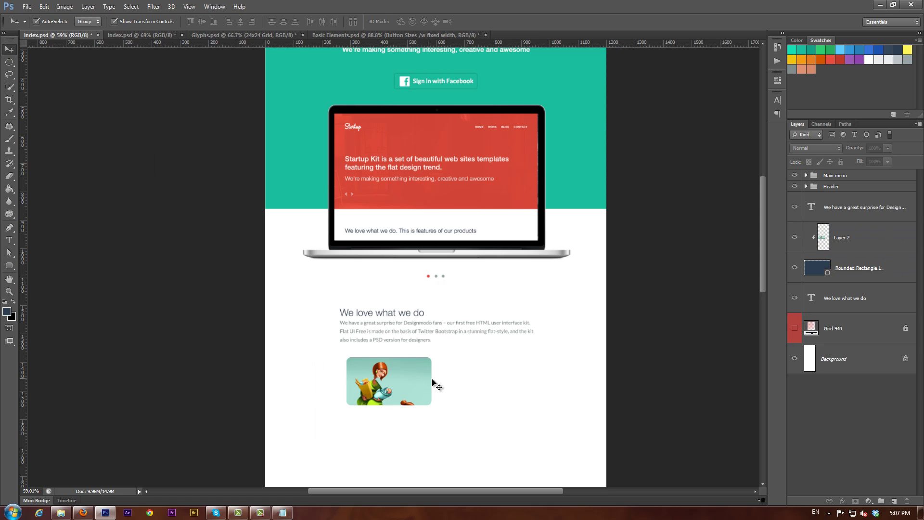
Shrink the rounded rectangle to about 74% width and 72% height using the Grid 940 layer as guide, and hide the grid.
click(795, 329)
click(887, 275)
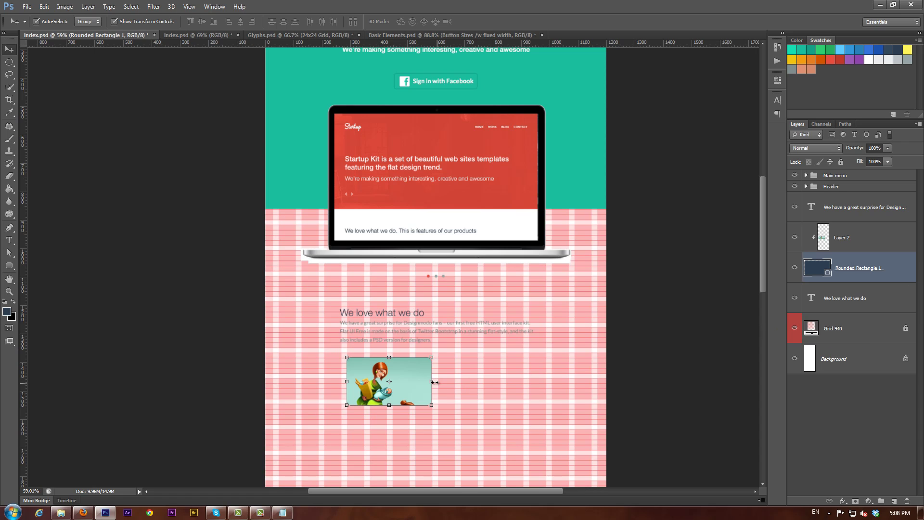
drag(431, 381, 383, 391)
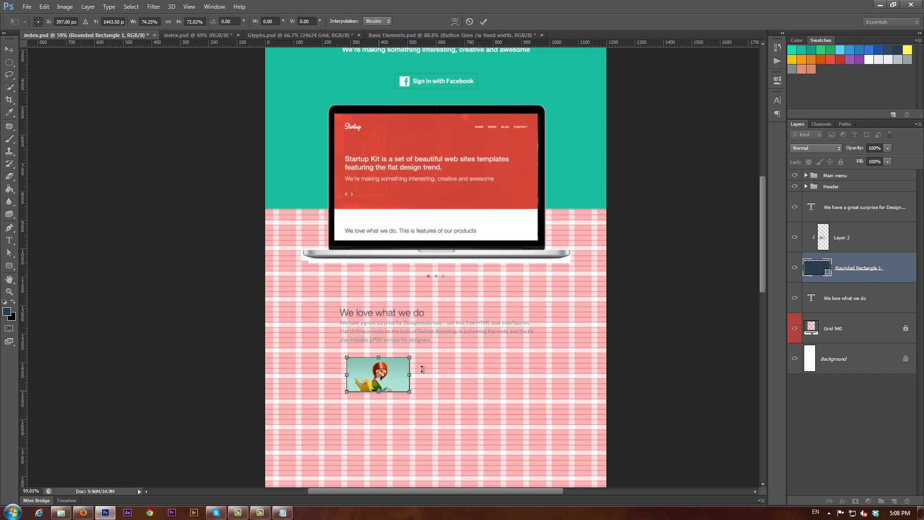
click(485, 22)
click(795, 328)
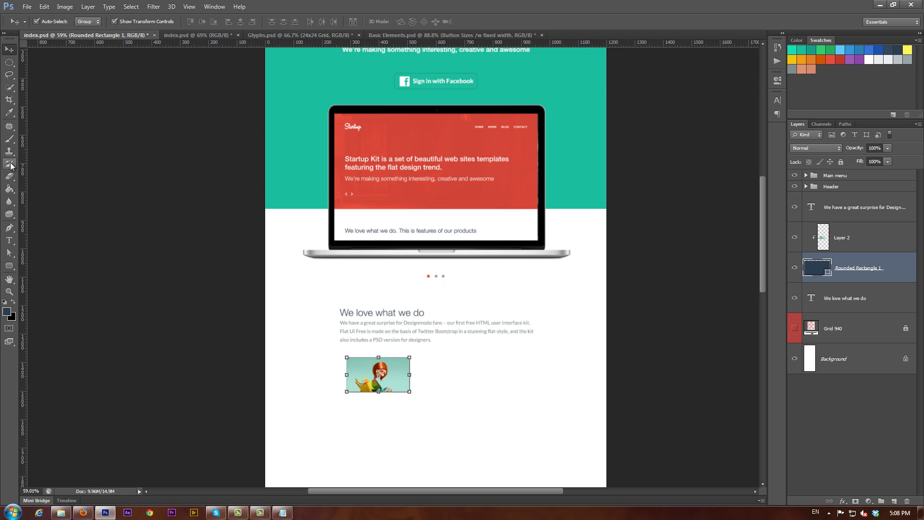
Add the "Introduction" title from Notepad to the right of the picture and move its layer above the paragraph layer.
click(8, 240)
click(424, 362)
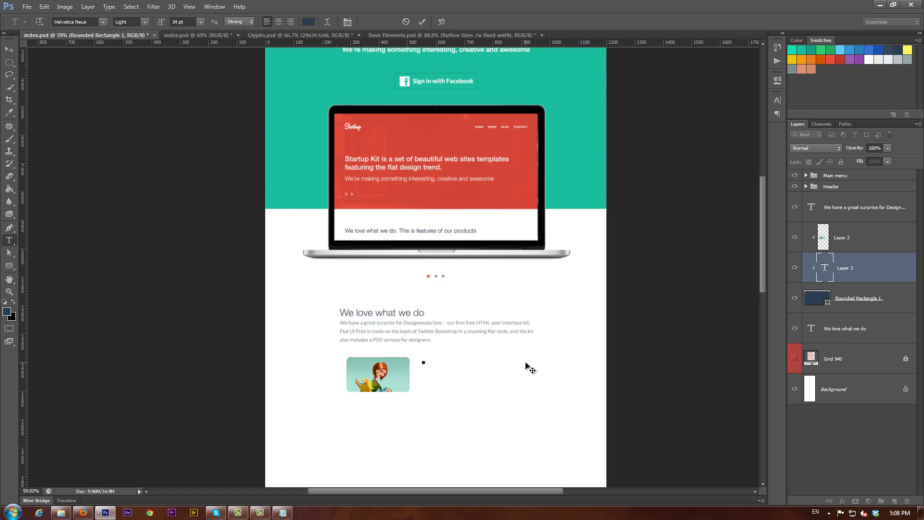
click(283, 513)
drag(209, 188, 123, 190)
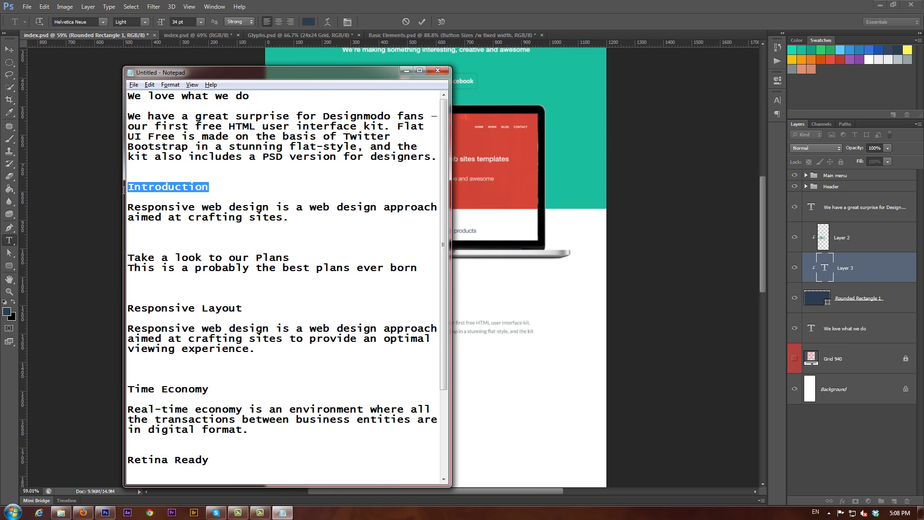
click(507, 4)
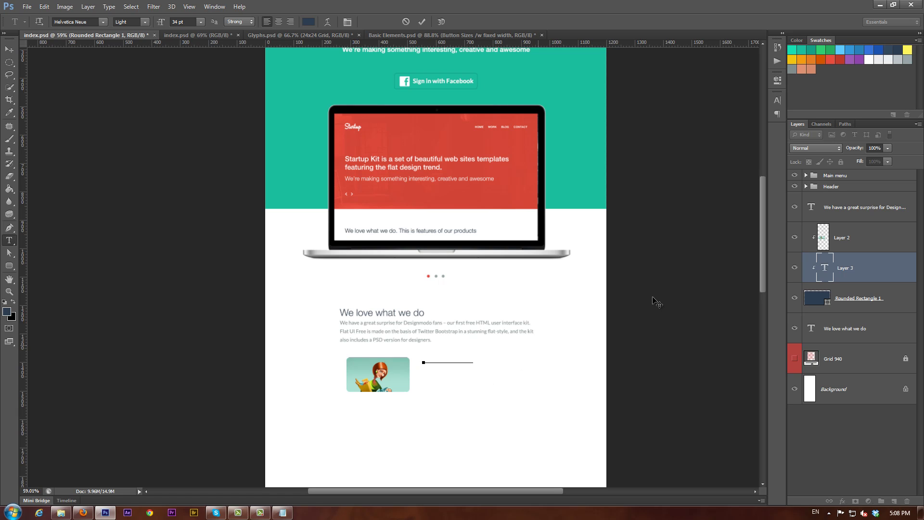
click(421, 22)
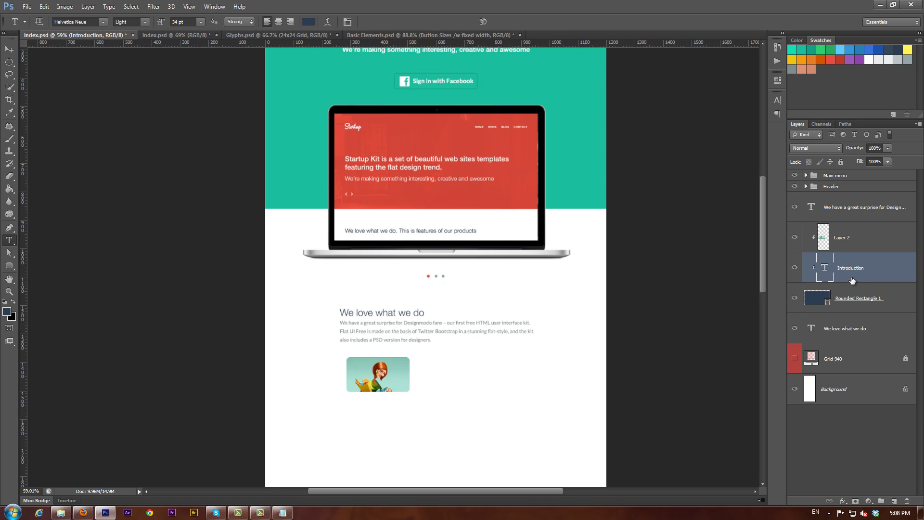
drag(888, 279, 891, 207)
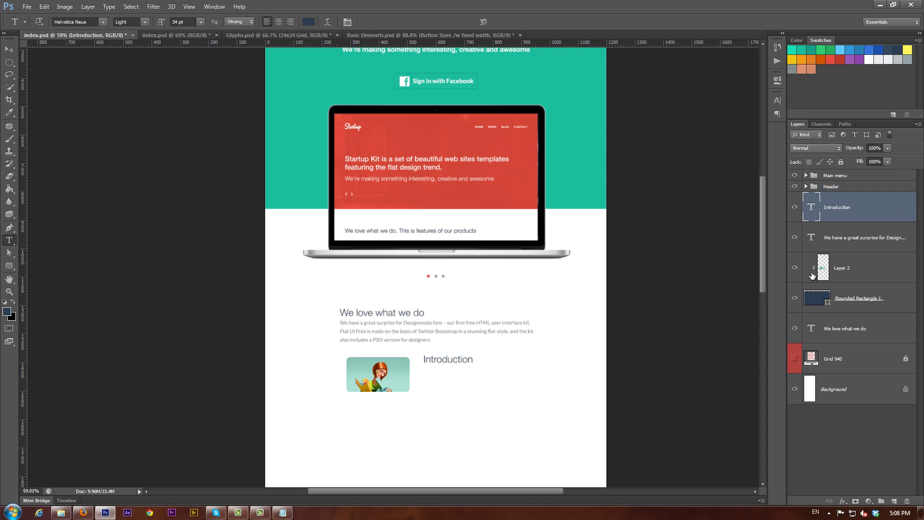
Add a text box under the "Introduction" title containing Notepad's "Responsive web design is a web design approach aimed at crafting sites.".
drag(424, 370, 477, 392)
key(alt+Tab)
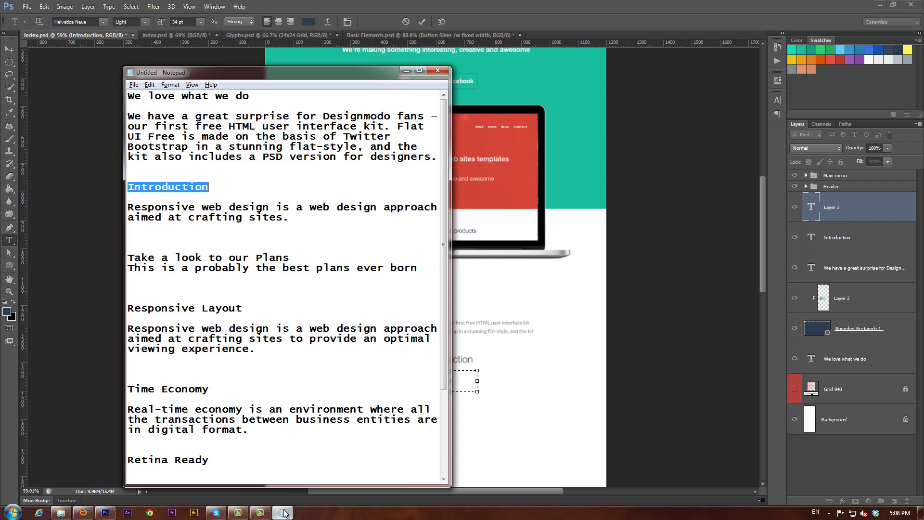
drag(289, 217, 128, 207)
key(alt+Tab)
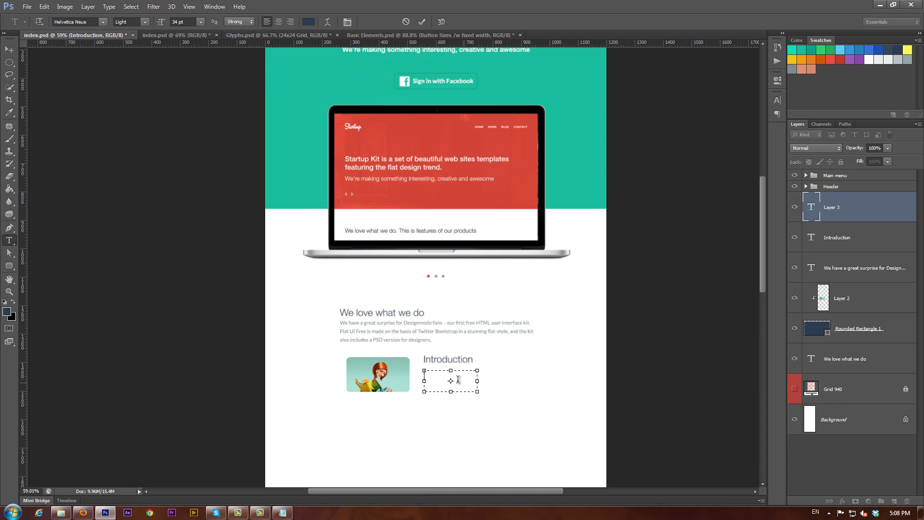
key(ctrl+v)
key(ctrl+a)
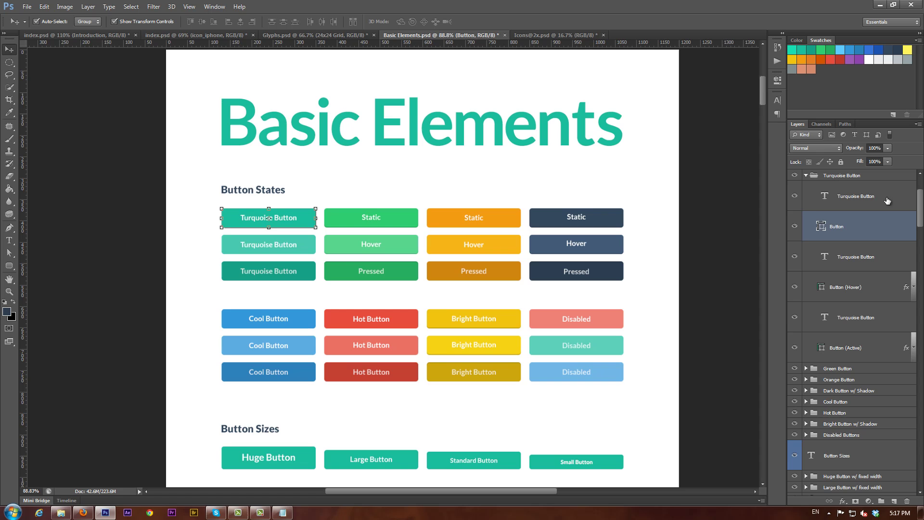
Float the Basic Elements document over the page design and copy the Turquoise Button shape and its label into index.psd.
shift+click(888, 201)
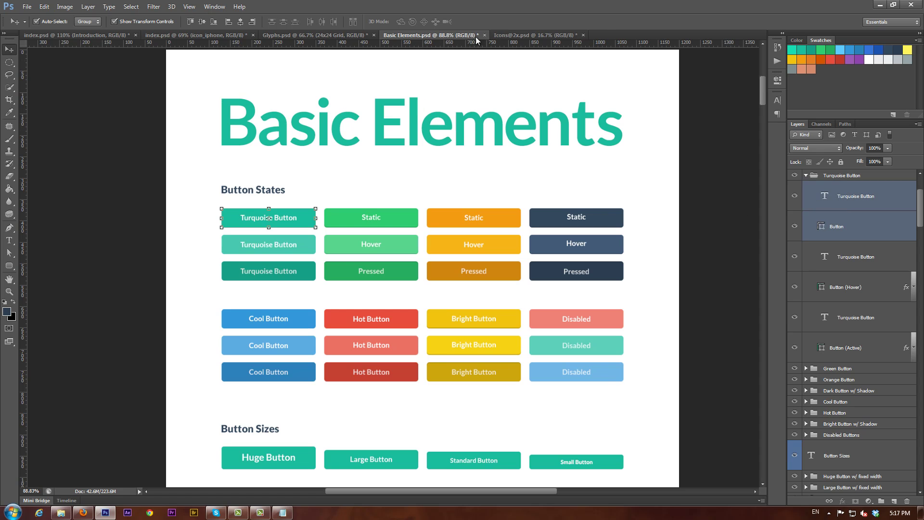
drag(452, 36, 214, 354)
drag(841, 200, 529, 322)
drag(551, 353, 442, 257)
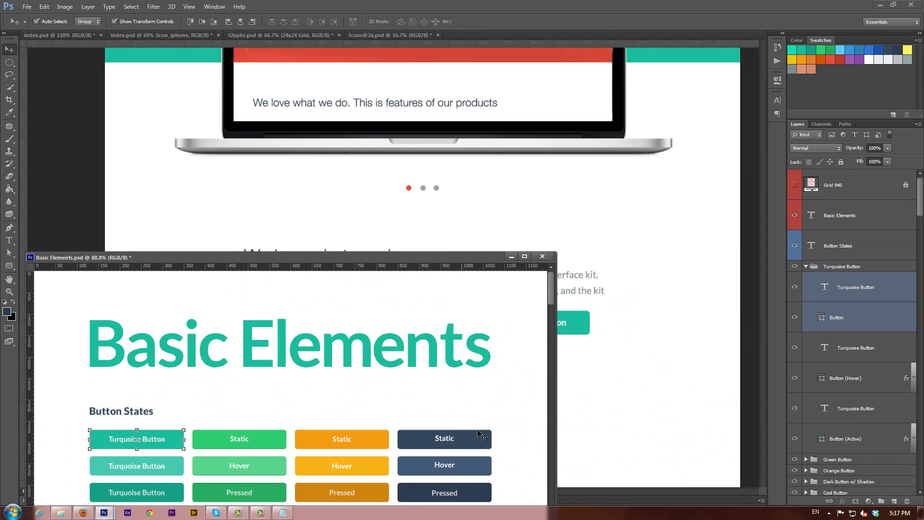
Copy the dark Static button and its label from Basic Elements into index.psd and dock Basic Elements back among the open documents.
click(482, 432)
scroll(869, 418, down, 3)
click(806, 391)
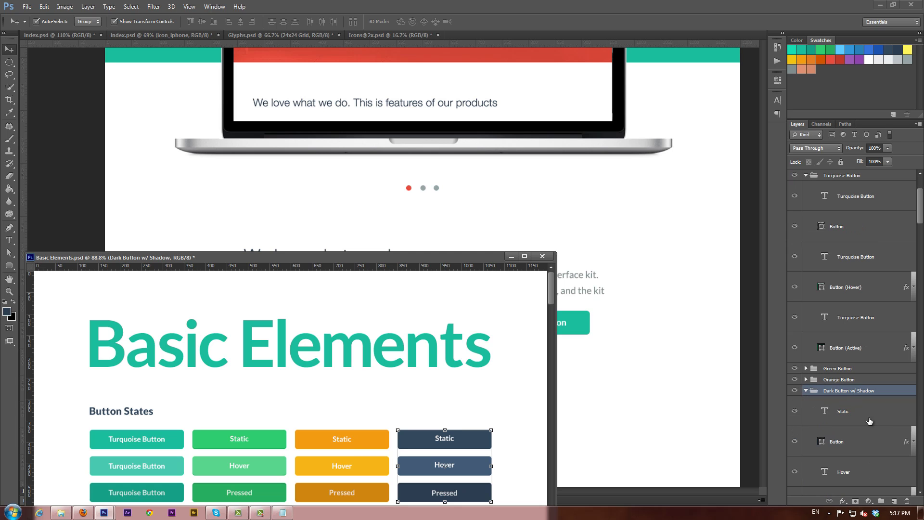
click(843, 442)
shift+click(843, 412)
drag(843, 411, 636, 373)
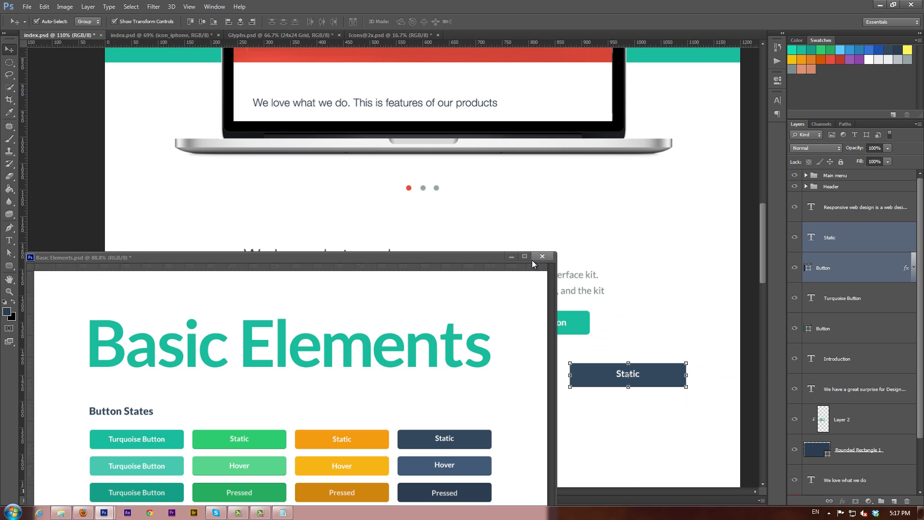
click(544, 255)
click(497, 195)
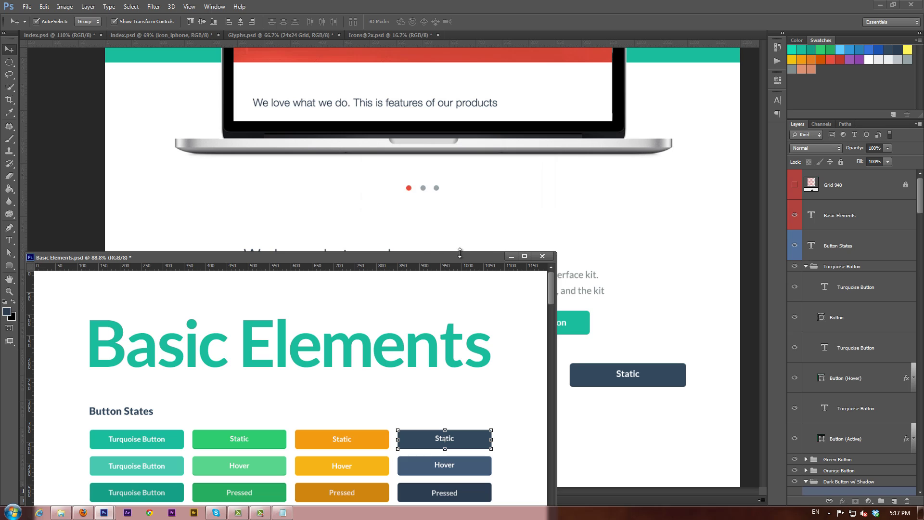
drag(464, 257, 521, 38)
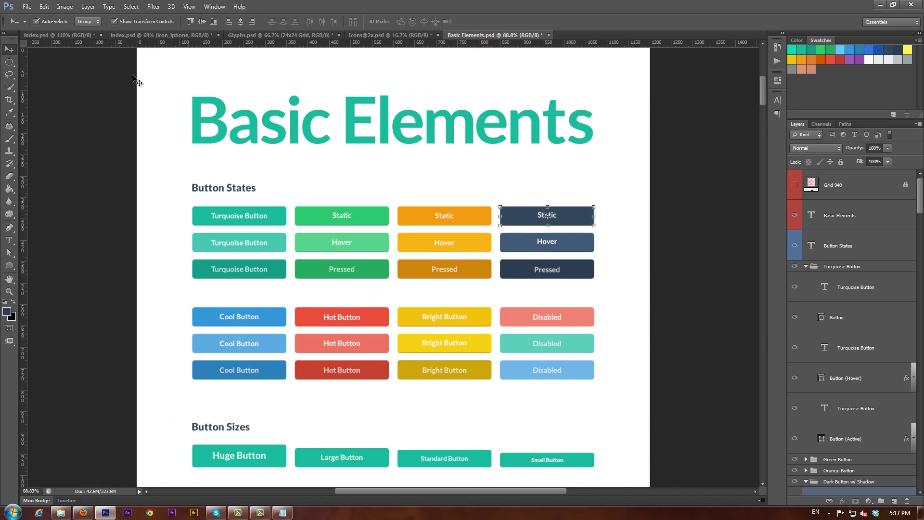
Move the dark Static button beside the Introduction paragraph and line up the Turquoise Button with its label directly above it.
click(77, 35)
drag(669, 378, 611, 391)
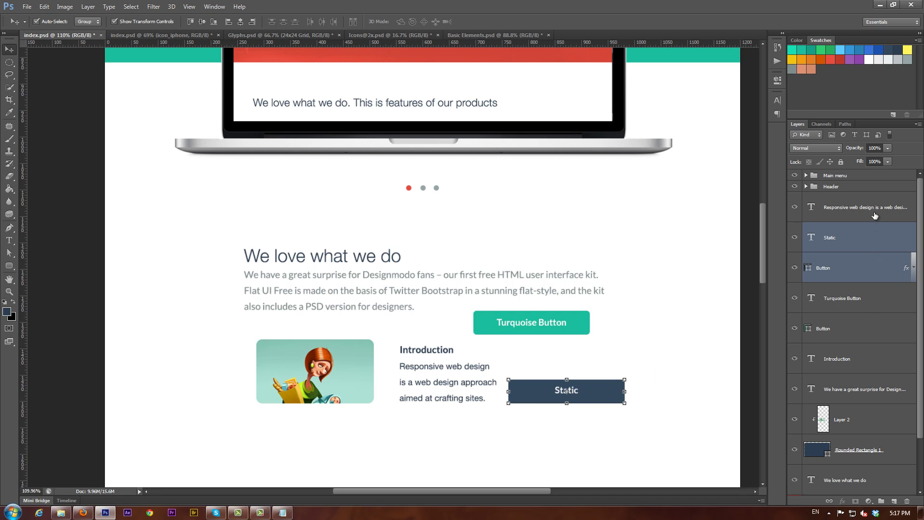
click(867, 299)
shift+click(869, 329)
drag(581, 326, 616, 360)
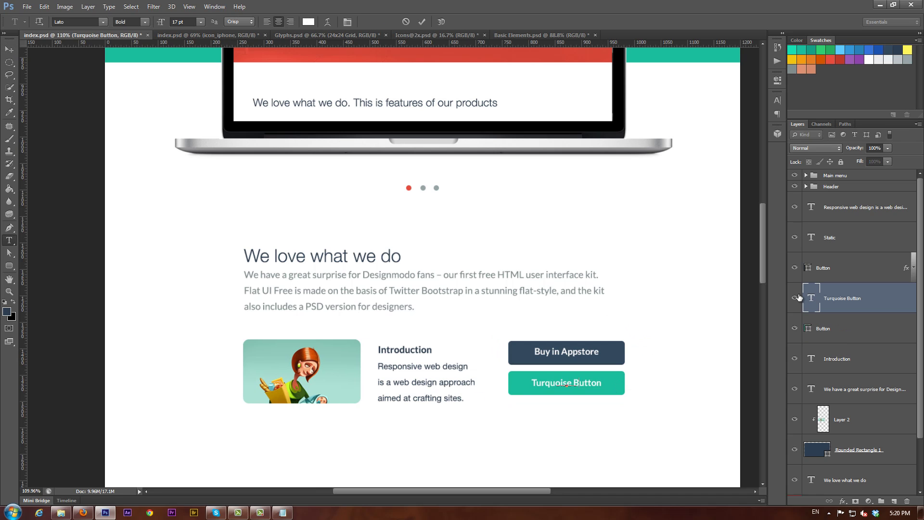
Change the turquoise button's label to "Buy in Google Play".
text(Buy in Google Play)
click(421, 21)
key(v)
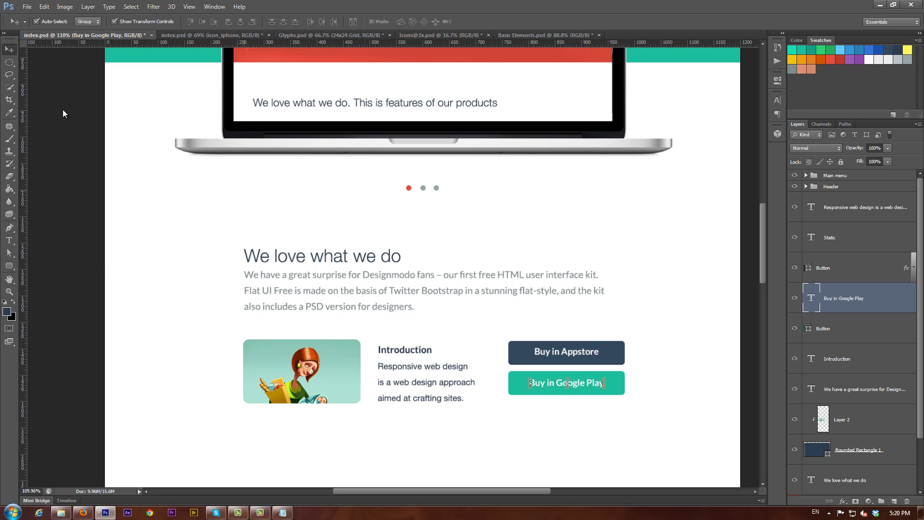
Open Apple.psd and GooglePlay.psd together from folder 006 and float their windows over the page design.
click(27, 7)
click(37, 26)
click(371, 161)
ctrl+click(458, 161)
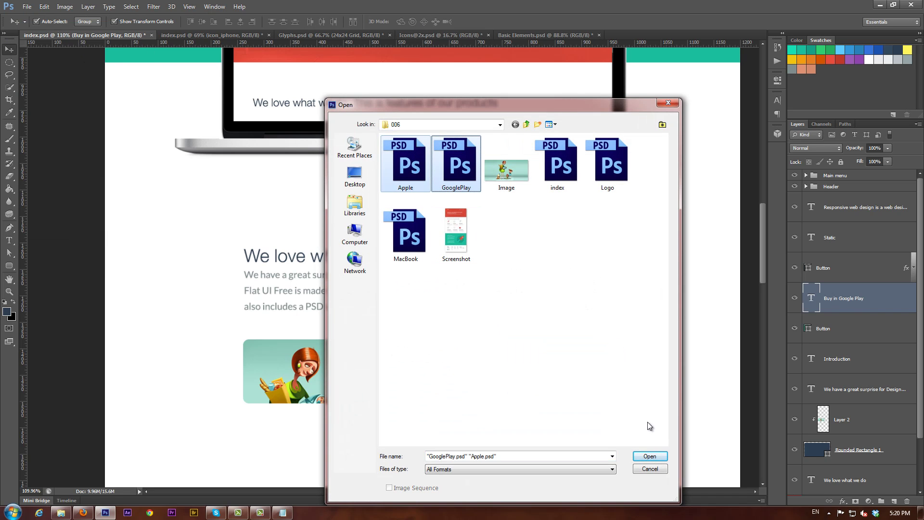
click(652, 454)
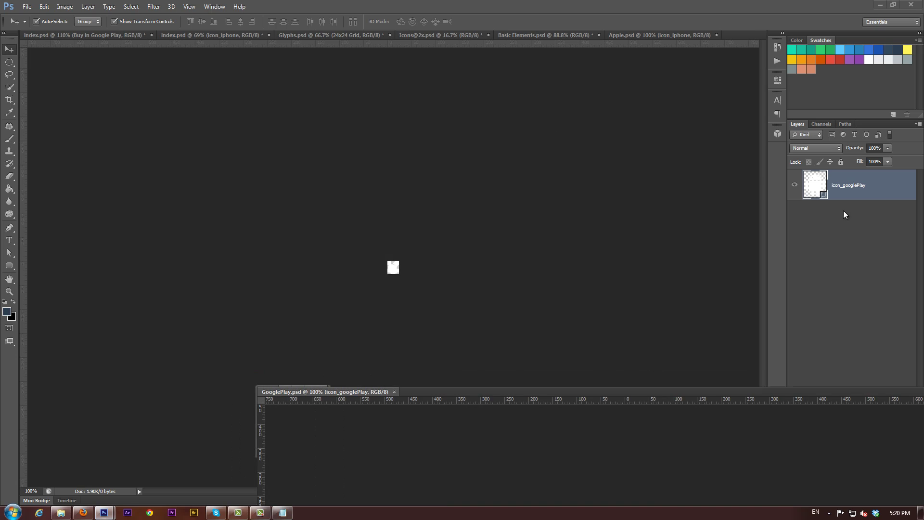
drag(632, 38, 392, 369)
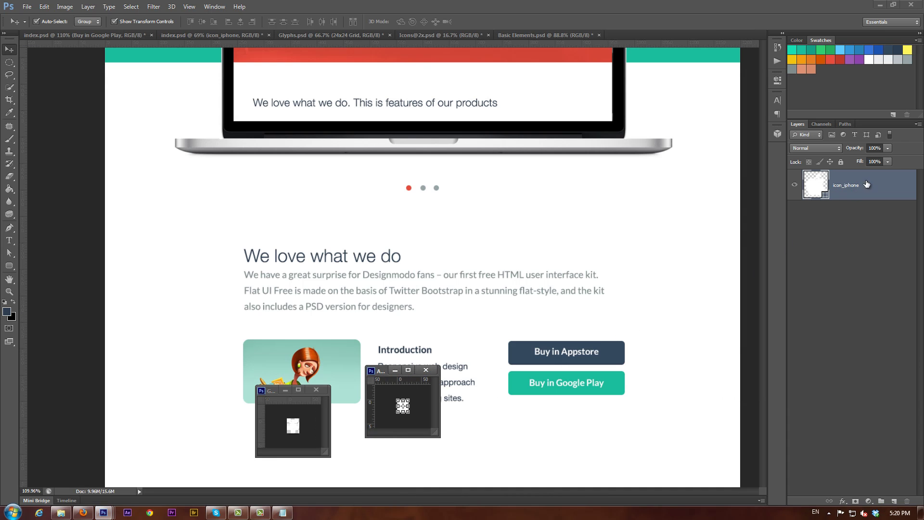
Place the Apple icon on the Buy in Appstore button, above its shape layer, and the Android icon on the Buy in Google Play button.
drag(859, 187, 522, 353)
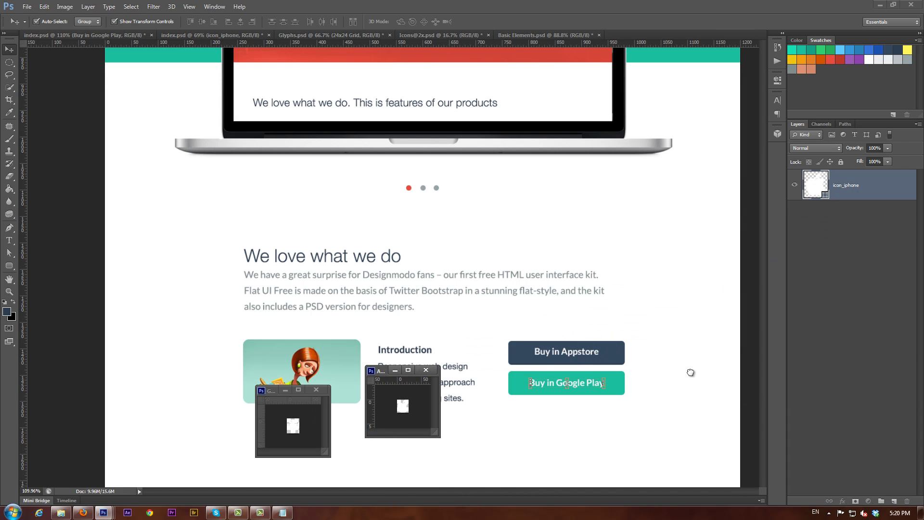
drag(872, 286, 864, 254)
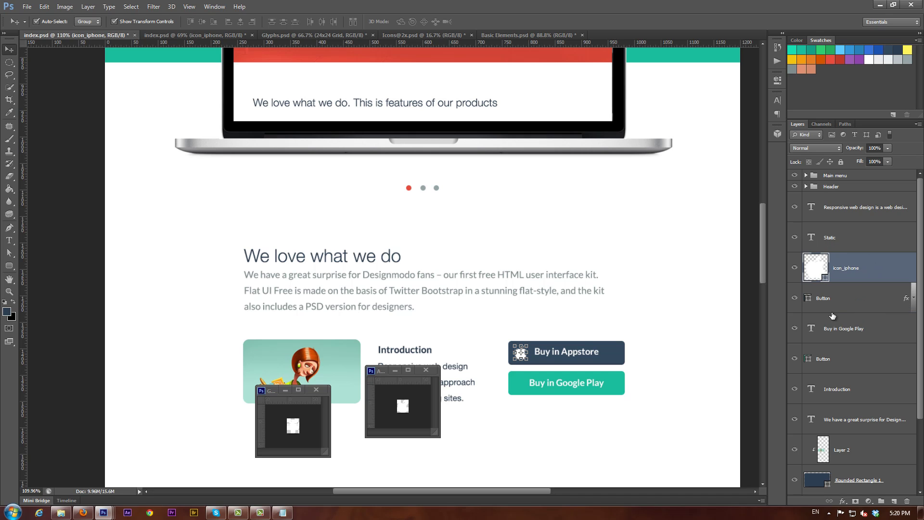
drag(431, 369, 432, 372)
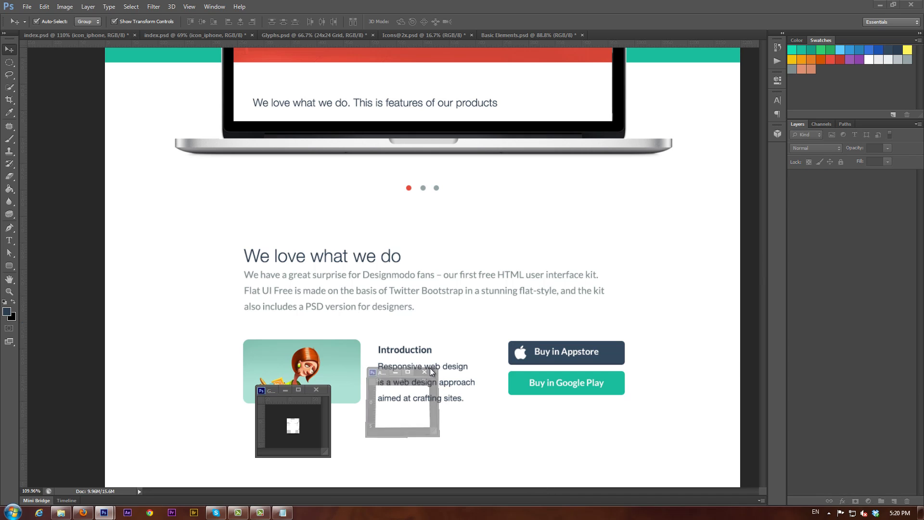
drag(855, 186, 500, 391)
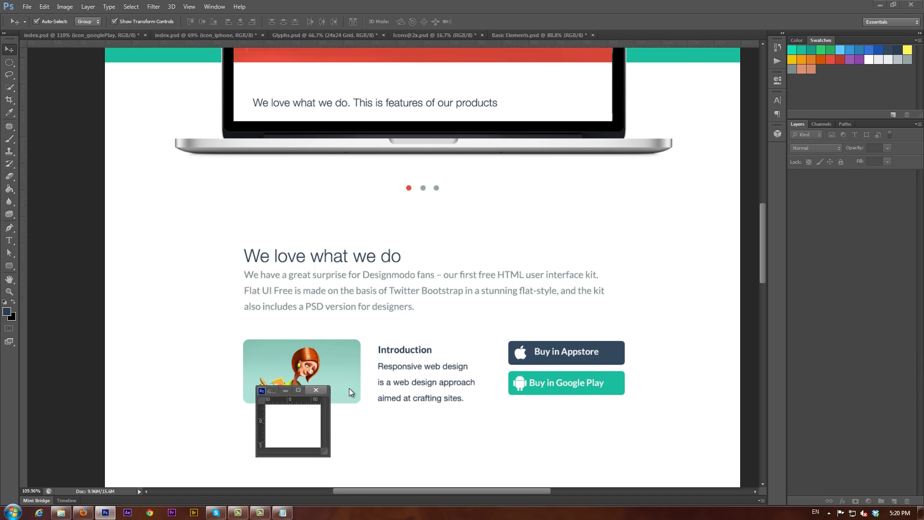
Fine-tune the spacing of the icons and labels inside the Buy in Appstore and Buy in Google Play buttons.
scroll(586, 401, up, 5)
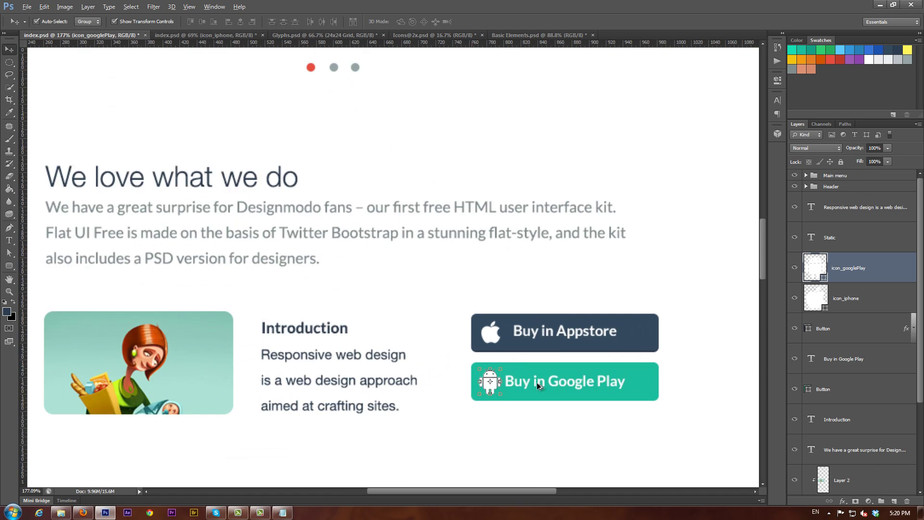
drag(541, 382, 548, 384)
drag(551, 316, 554, 318)
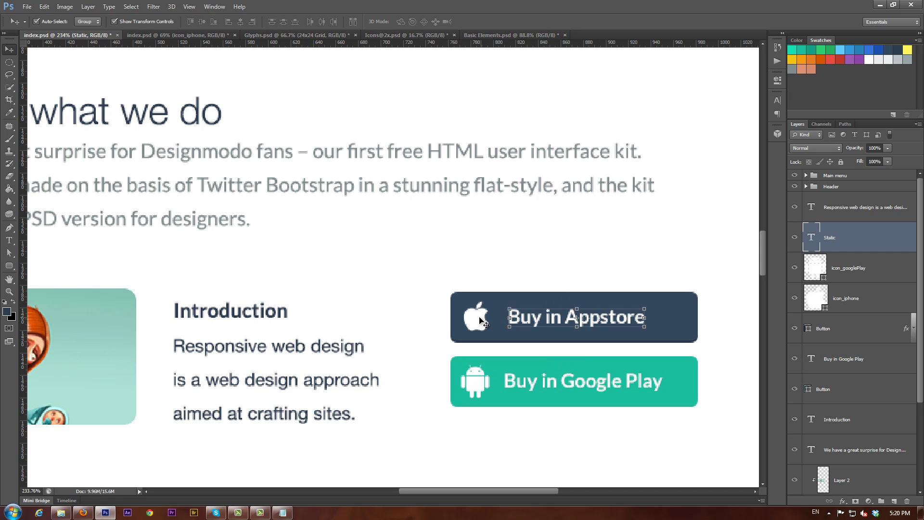
drag(473, 324, 479, 322)
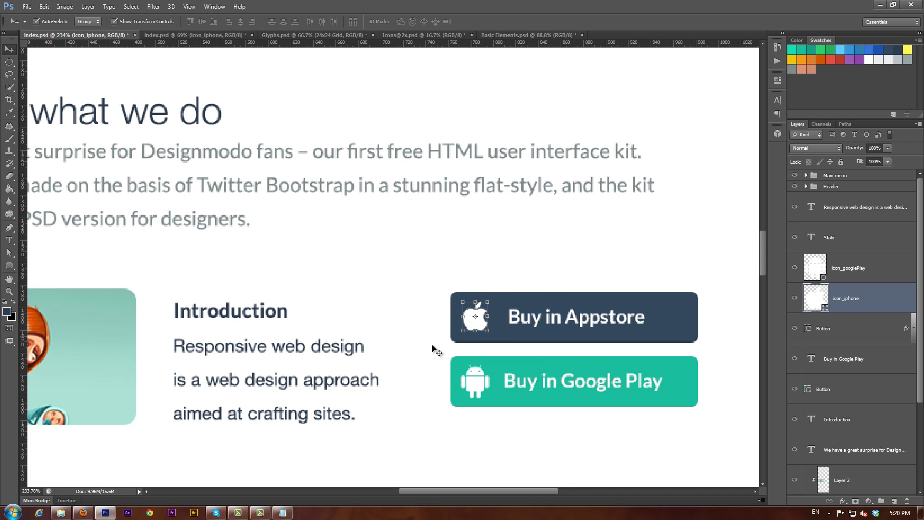
click(410, 354)
scroll(409, 353, down, 2)
scroll(411, 355, down, 5)
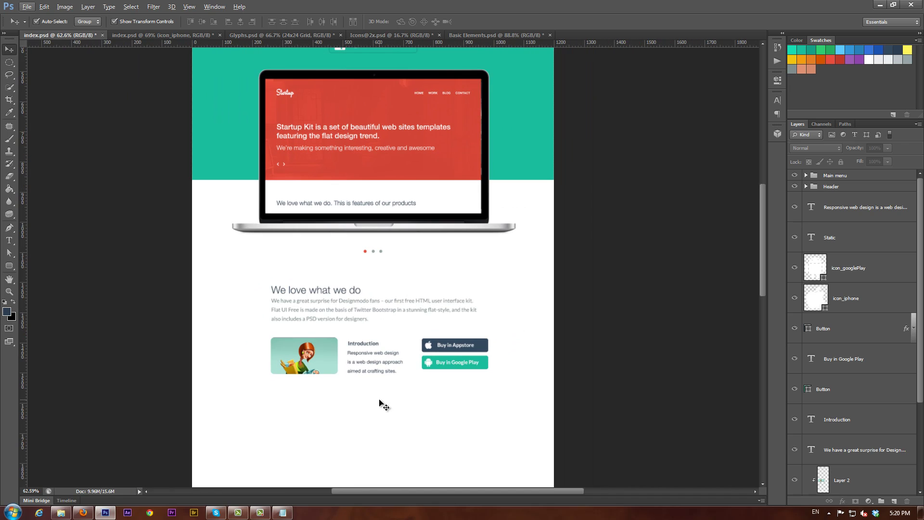
Move the icon_googlePlay layer below the dark button's shape, then group the Static, icon_iphone and Button layers as "Appstore".
click(872, 330)
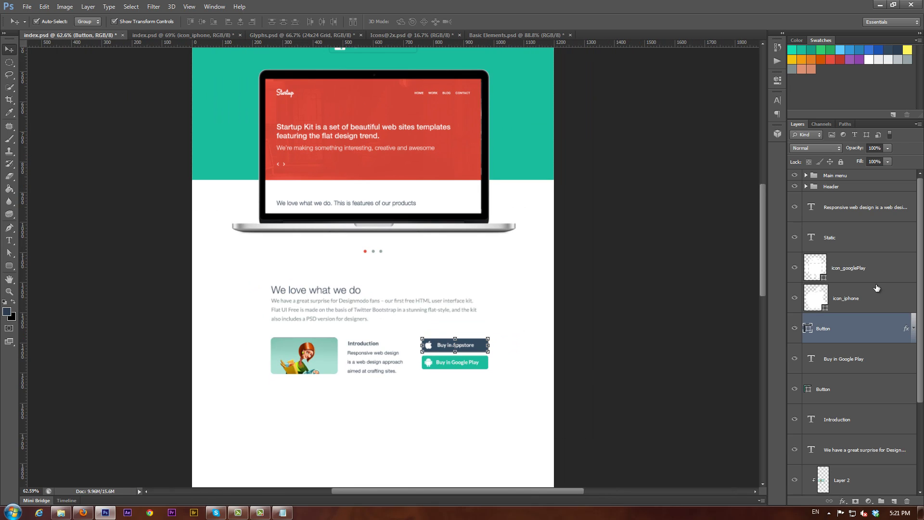
click(890, 301)
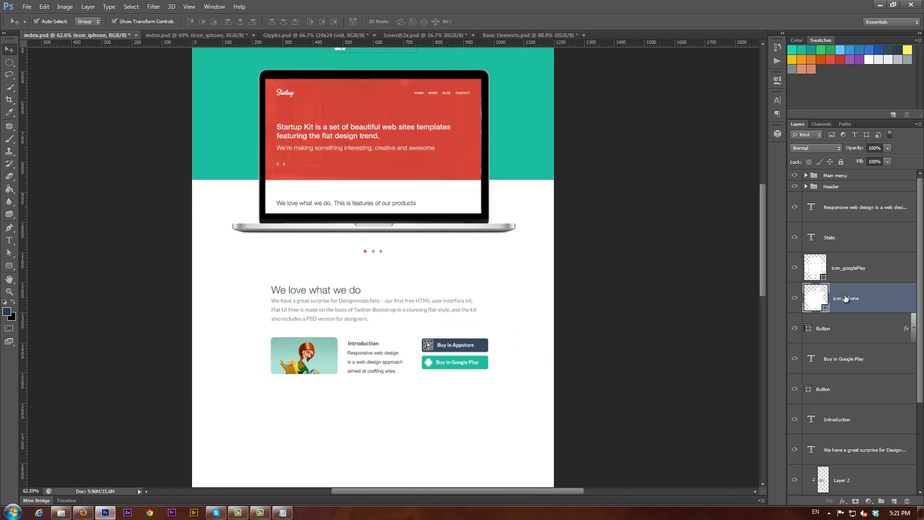
drag(880, 268, 885, 339)
click(873, 298)
shift+click(865, 236)
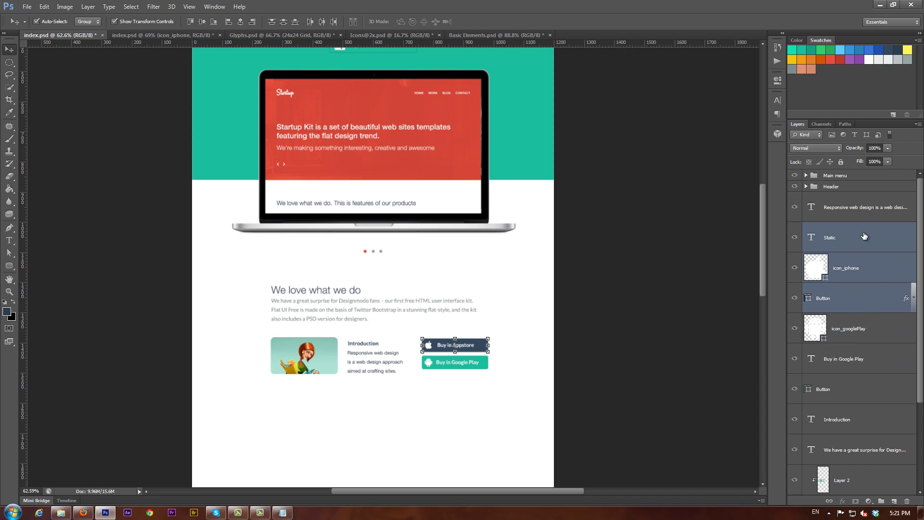
key(ctrl+g)
double_click(830, 228)
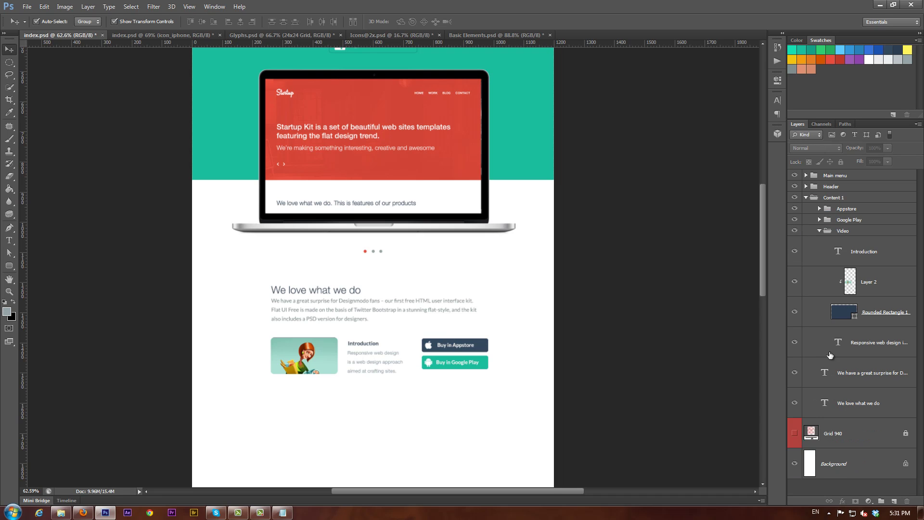
click(838, 346)
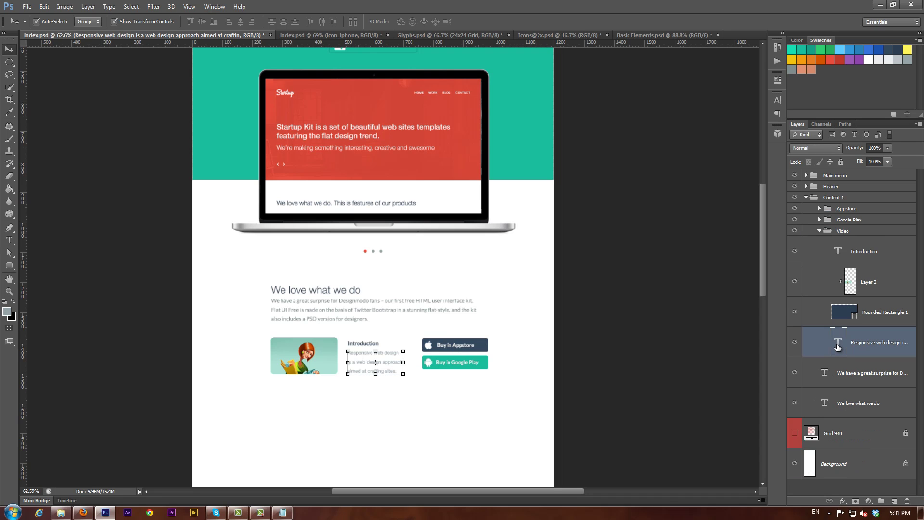
double_click(838, 346)
click(8, 49)
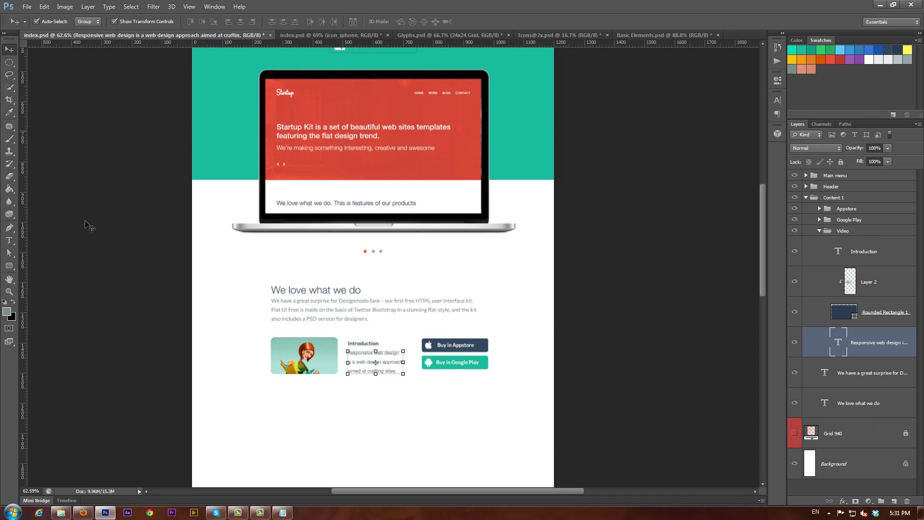
click(91, 253)
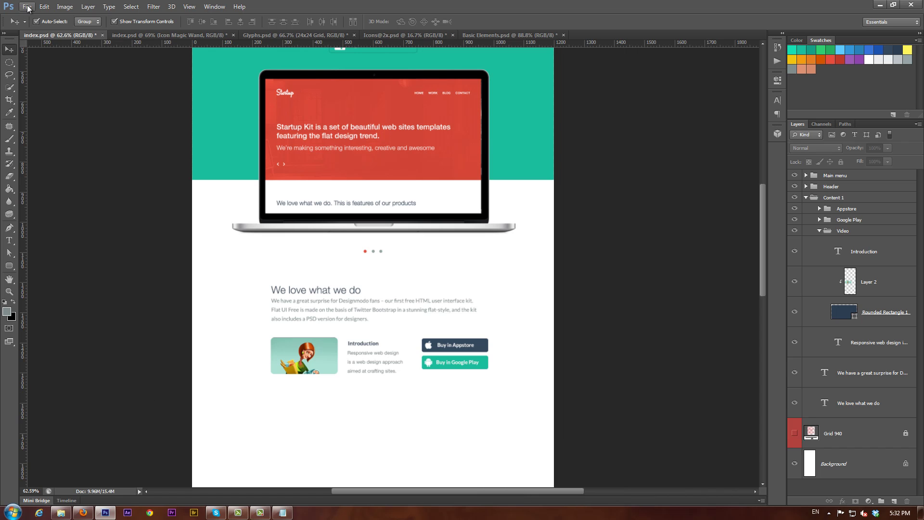
Open Magic Wand.psd and float its window over the lower part of the page design.
click(28, 7)
click(39, 27)
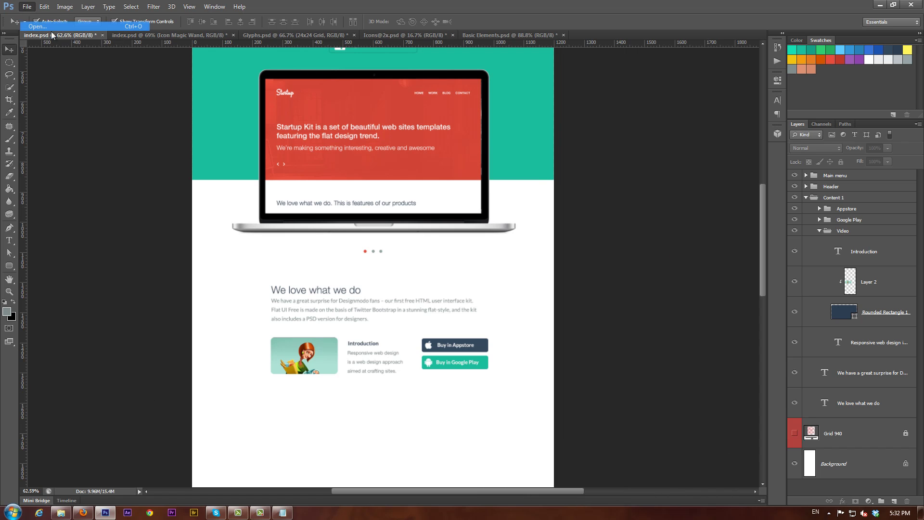
double_click(456, 239)
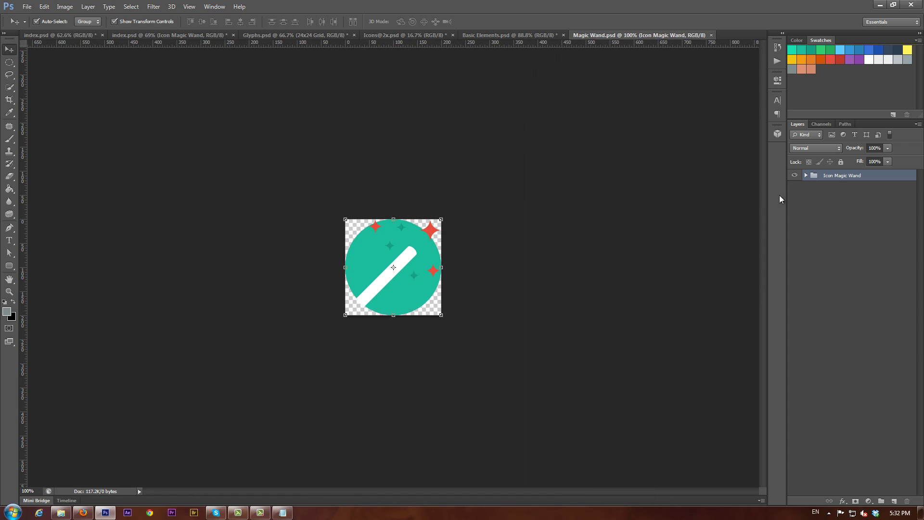
drag(610, 37, 328, 416)
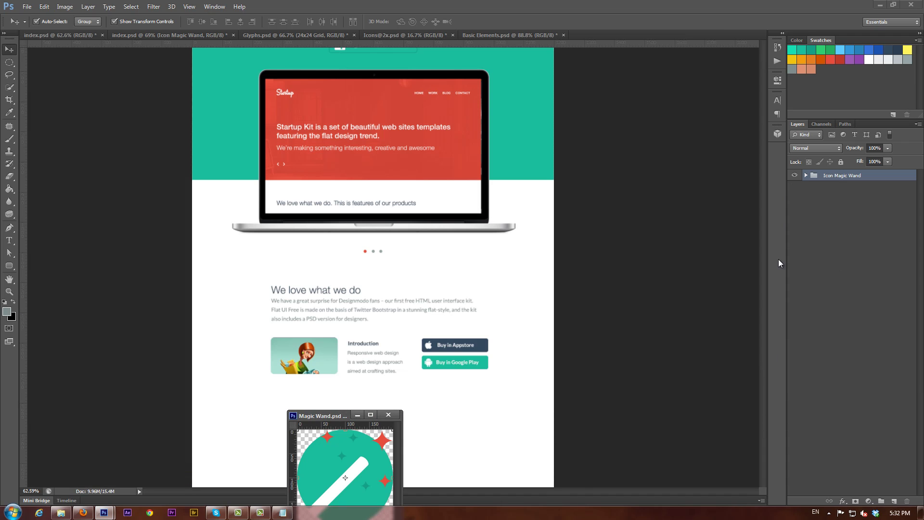
Copy the Icon Magic Wand group into index.psd just above the Background layer, placing it below the Introduction row, and close Magic Wand.psd.
click(732, 256)
click(808, 198)
click(806, 198)
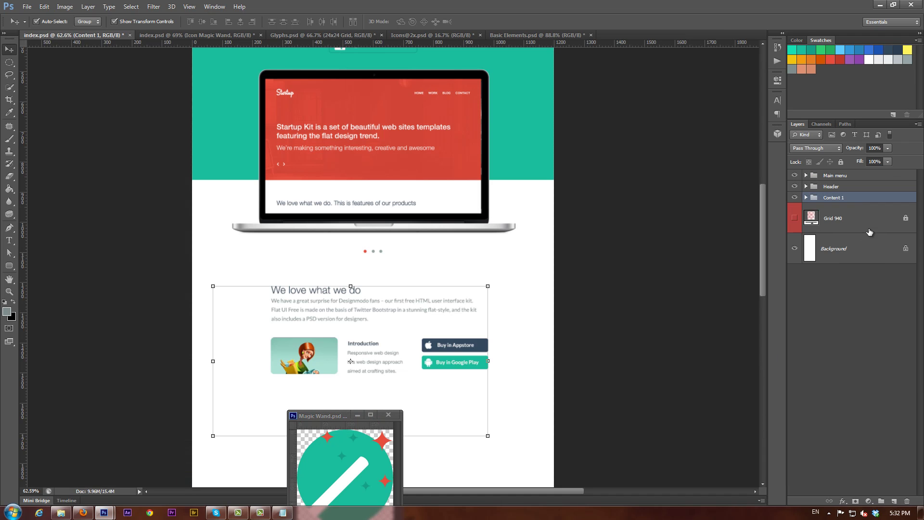
click(817, 249)
click(344, 416)
drag(819, 177, 379, 467)
click(389, 415)
scroll(431, 460, down, 5)
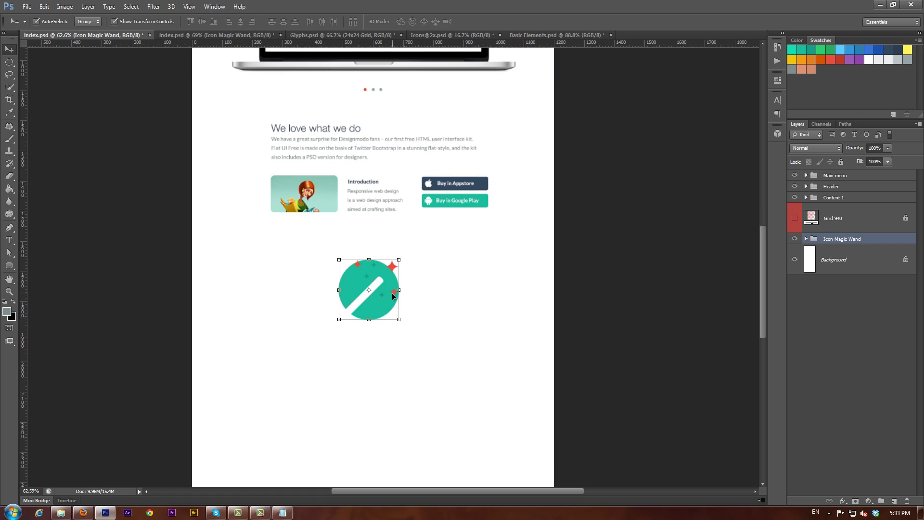
Shift the wand icon slightly down and add the centred text "Take a look to our Plans" from the Notepad copy below it.
drag(386, 306, 393, 312)
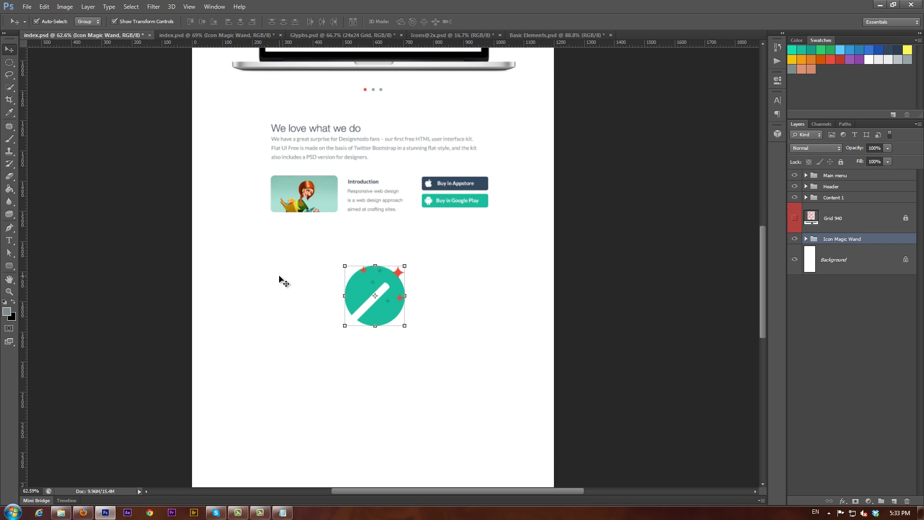
click(9, 239)
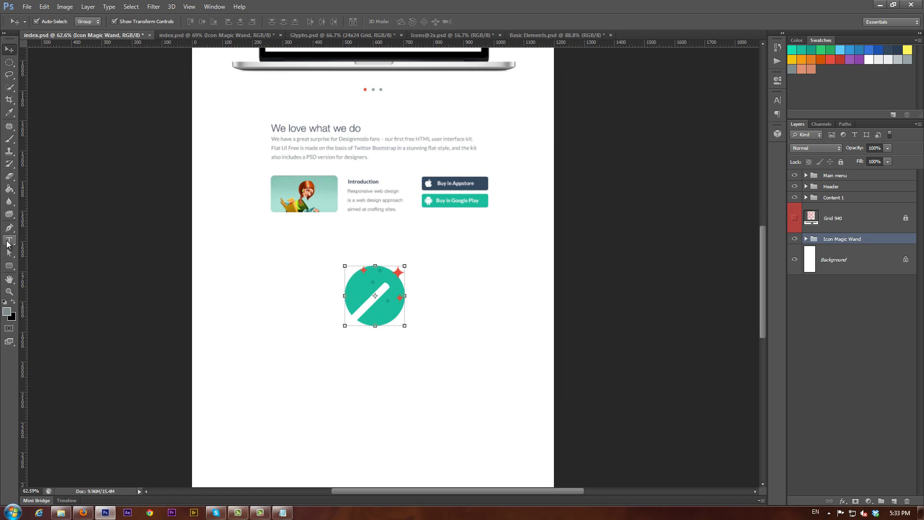
click(380, 357)
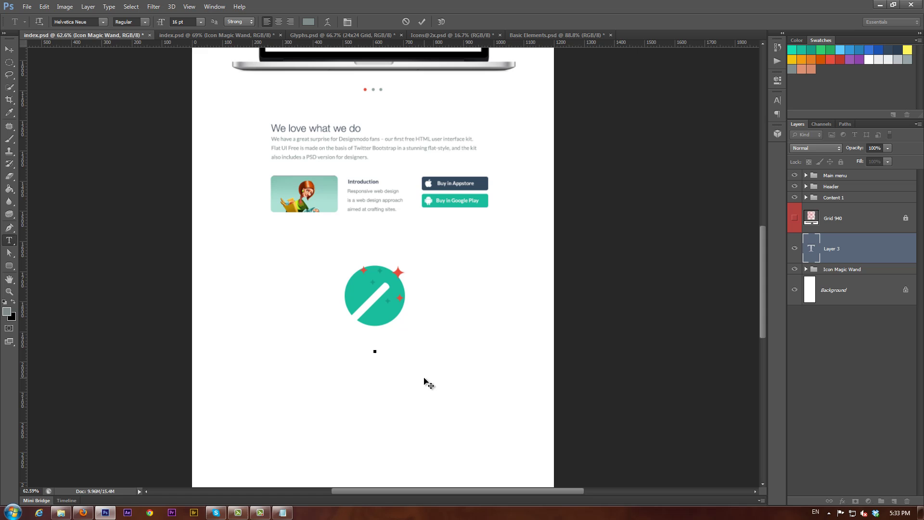
click(145, 23)
click(146, 24)
click(283, 509)
drag(296, 258, 119, 256)
key(ctrl+c)
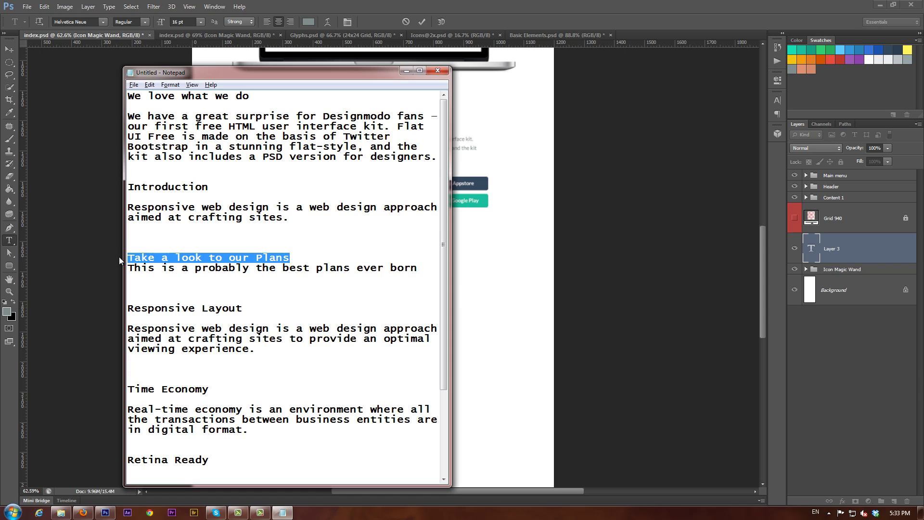
click(474, 70)
key(ctrl+v)
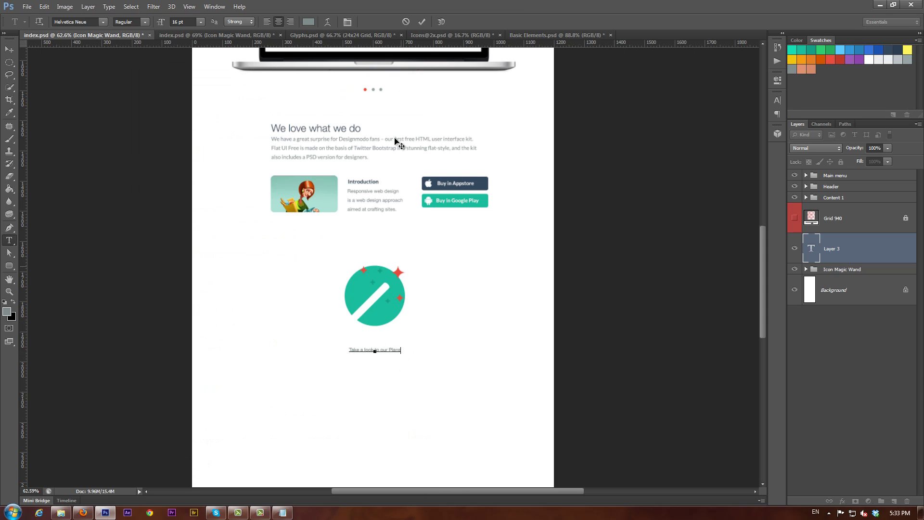
click(422, 22)
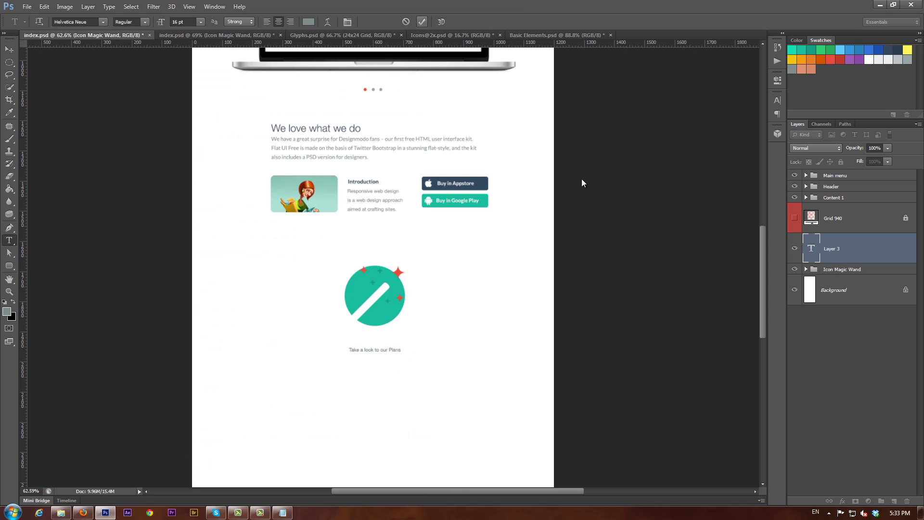
Add the line "This is a probably the best plans ever born" from the Notepad copy below the "Take a look to our Plans" text.
click(374, 363)
click(283, 512)
drag(418, 268, 121, 271)
right_click(269, 269)
click(289, 284)
key(alt+Tab)
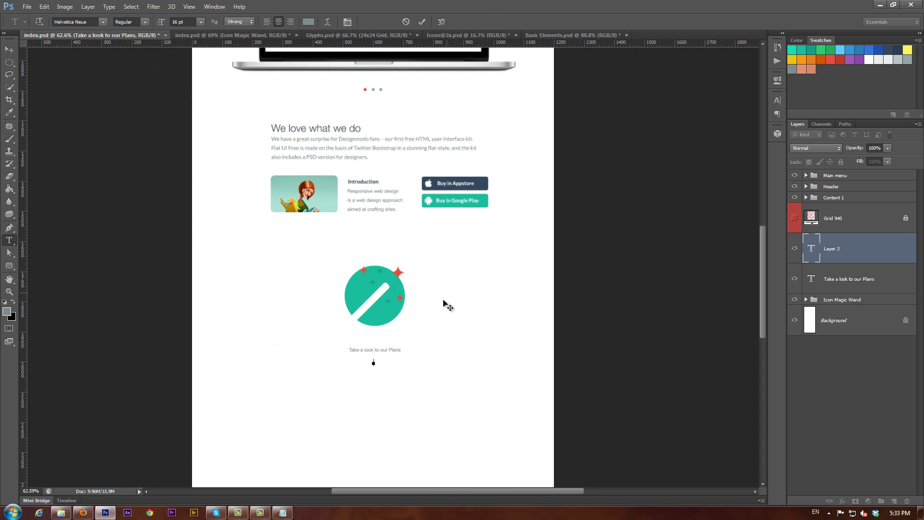
right_click(374, 361)
click(398, 220)
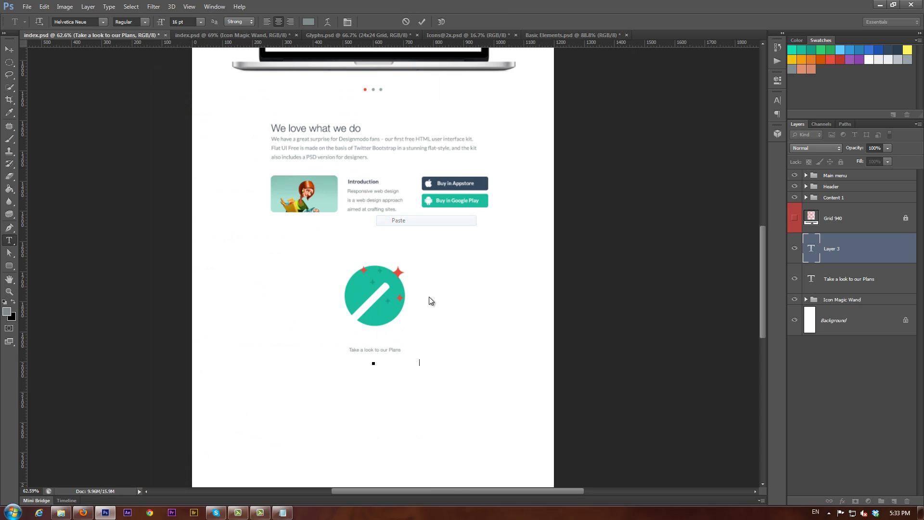
click(422, 22)
Style "Take a look to our Plans" as Helvetica Neue Medium at 35 pt in the dark blue swatch colour.
click(389, 349)
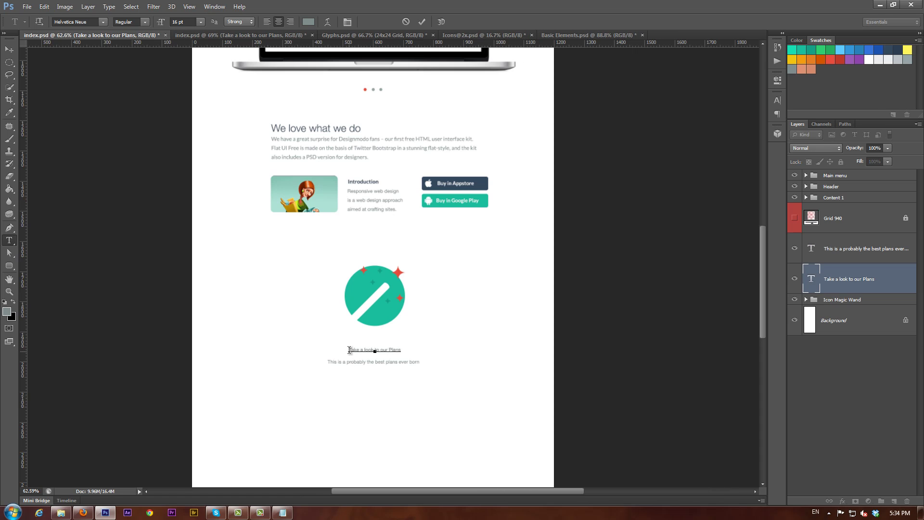
drag(350, 350, 453, 351)
click(146, 22)
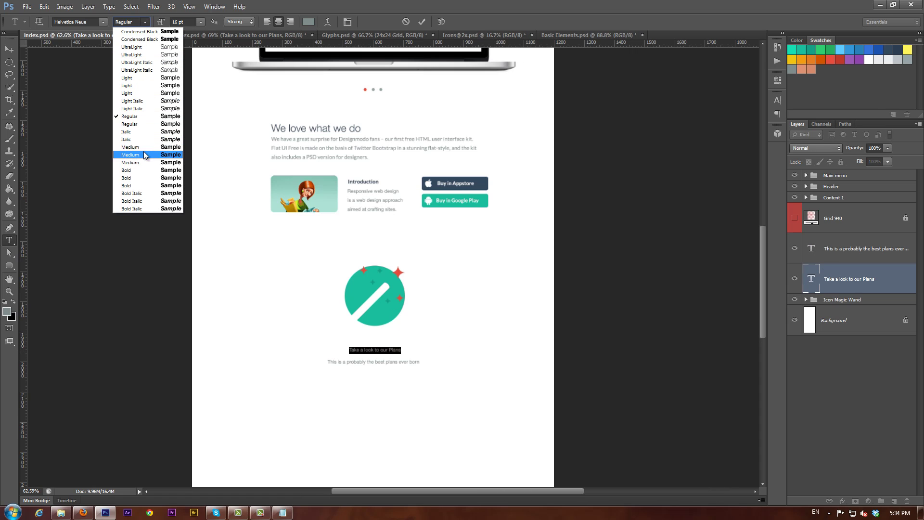
click(143, 152)
text(35)
key(Return)
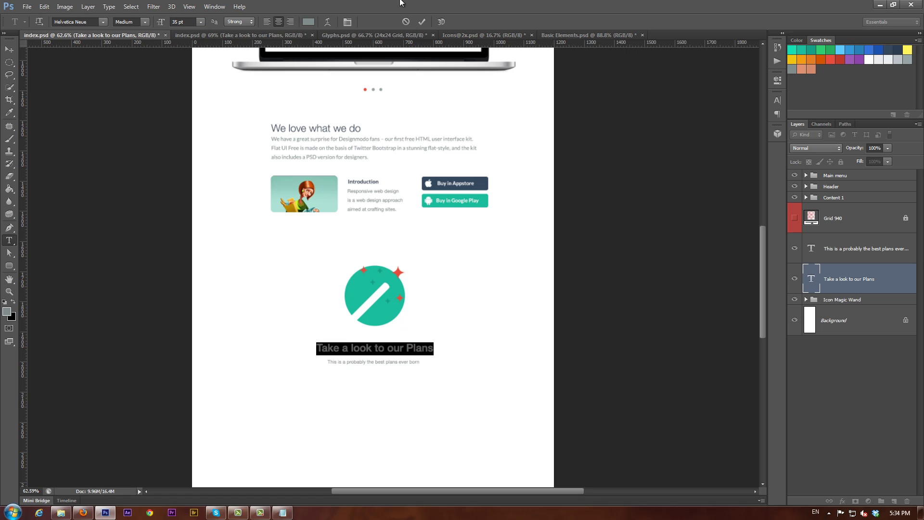
click(903, 51)
click(10, 50)
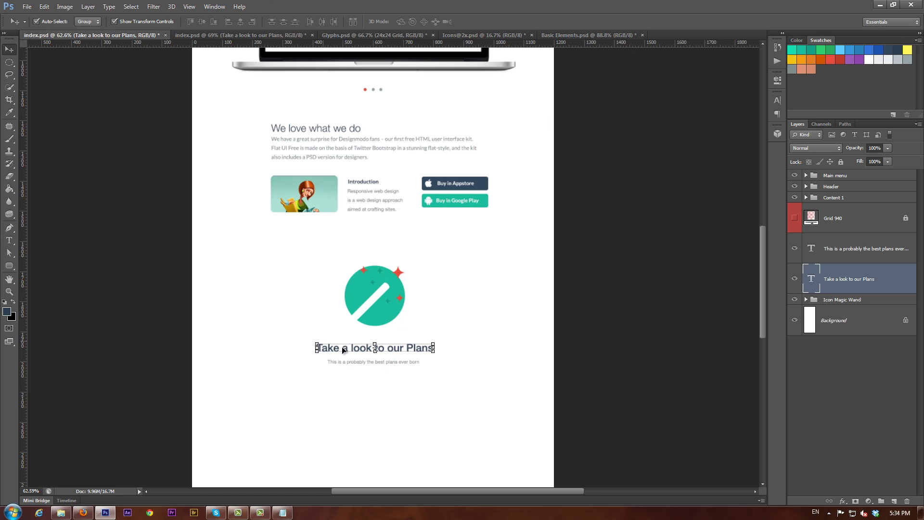
Set the "This is a probably the best plans ever born" line to Helvetica Neue Light at 25 pt.
click(393, 365)
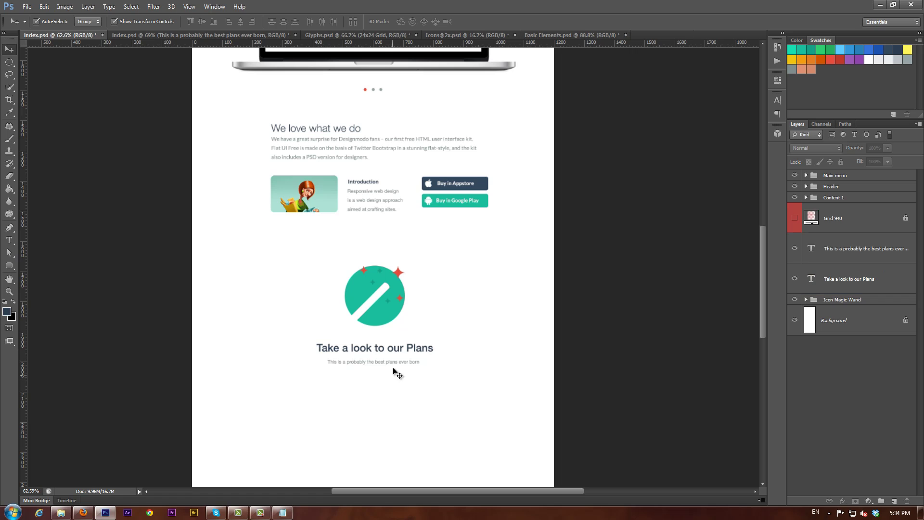
double_click(392, 362)
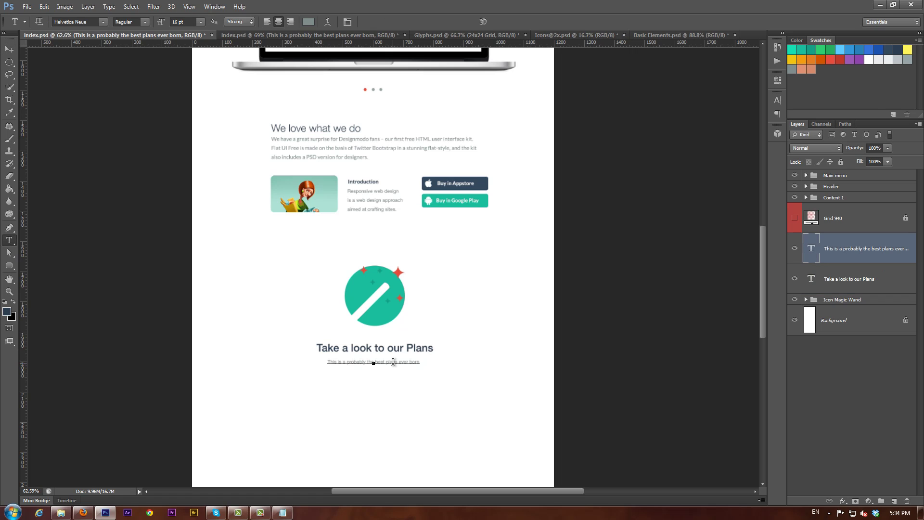
click(146, 23)
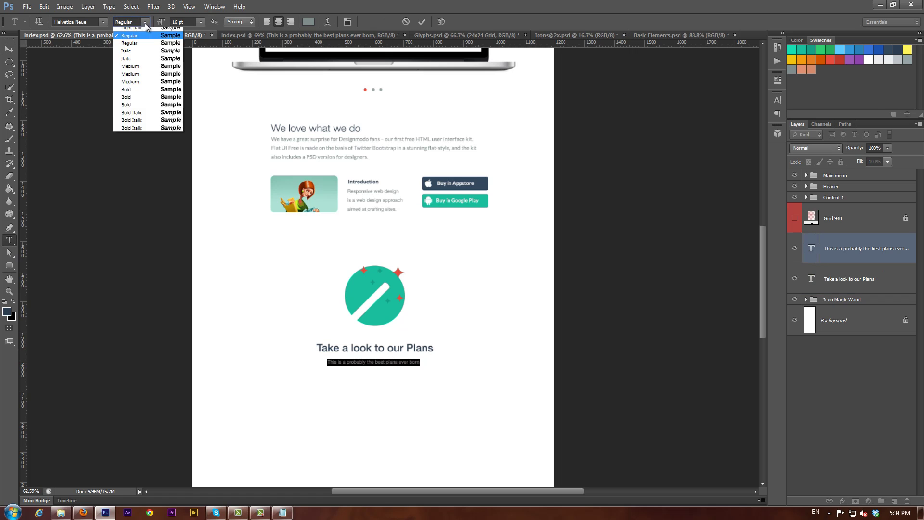
click(154, 83)
key(Tab)
text(25)
key(Return)
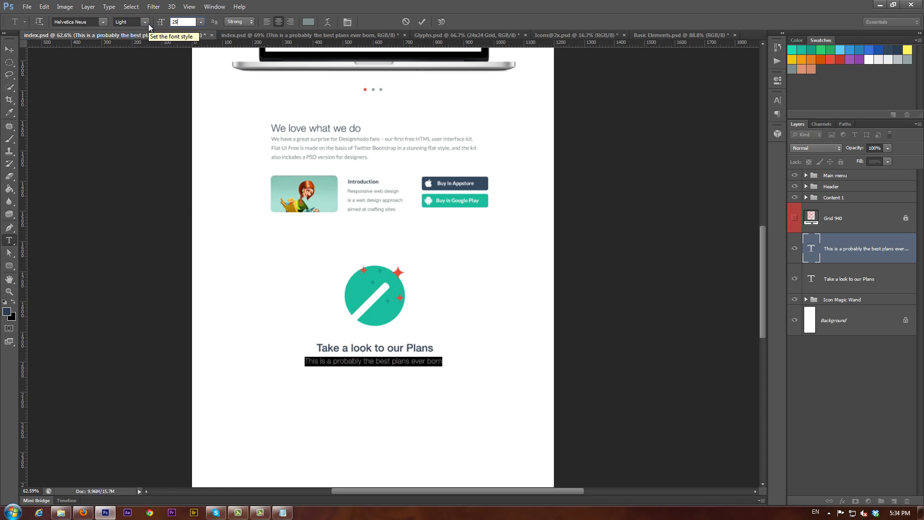
click(422, 22)
Nudge the plans subtitle and its heading slightly down and to the right.
key(v)
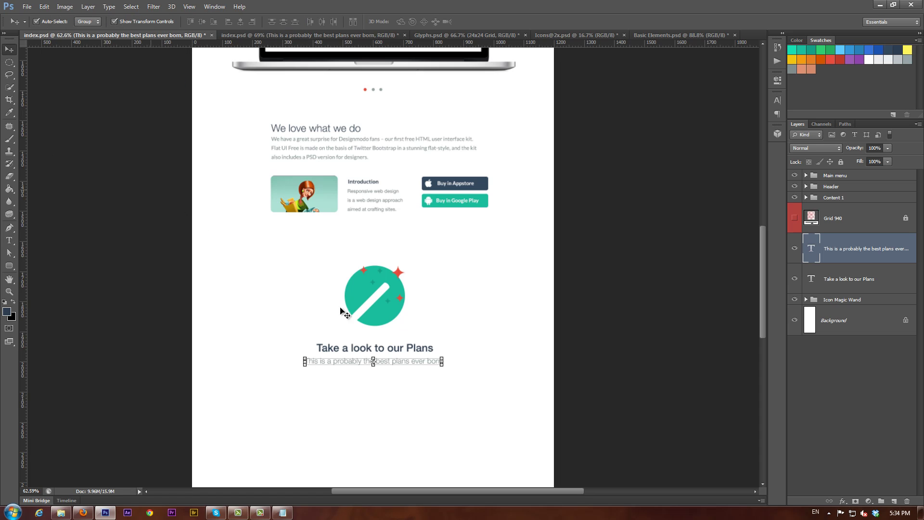
drag(408, 362, 411, 364)
drag(394, 350, 395, 353)
Open freebie.psd from the Linecons PSD folder and set Auto-Select to Layer.
scroll(399, 393, down, 3)
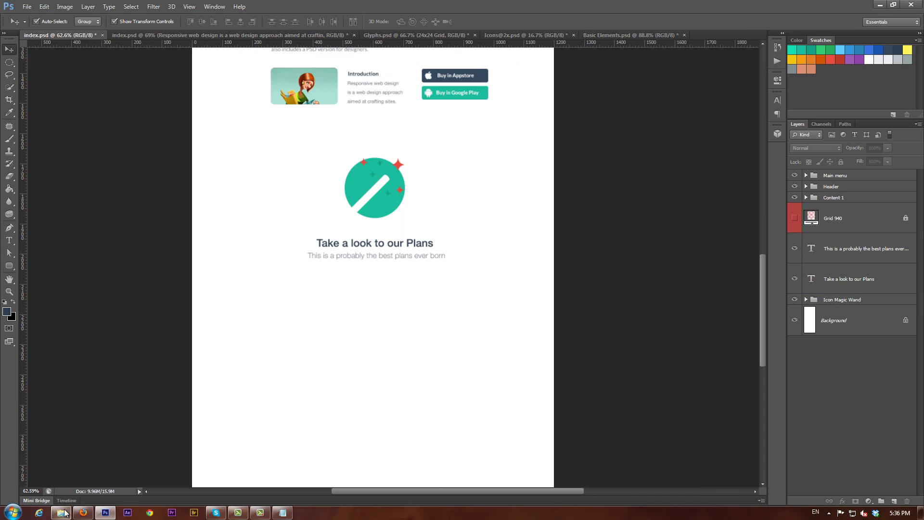
click(61, 513)
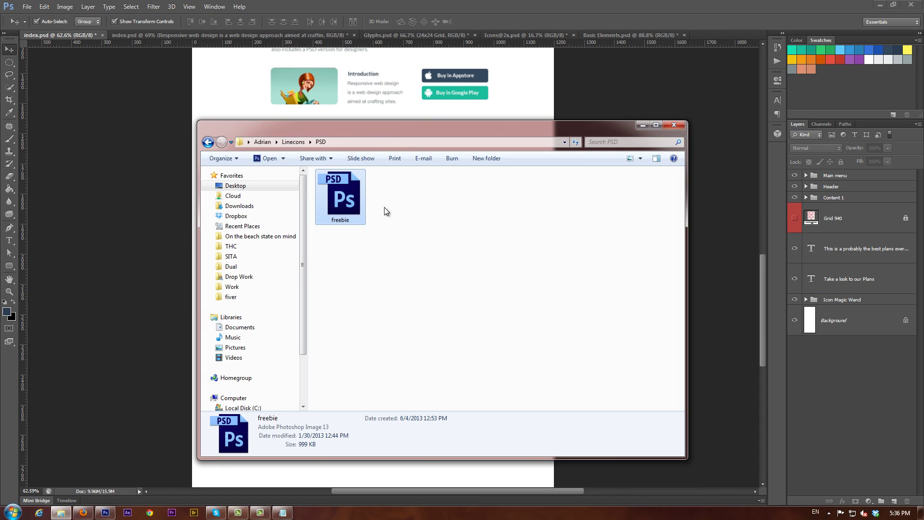
double_click(347, 199)
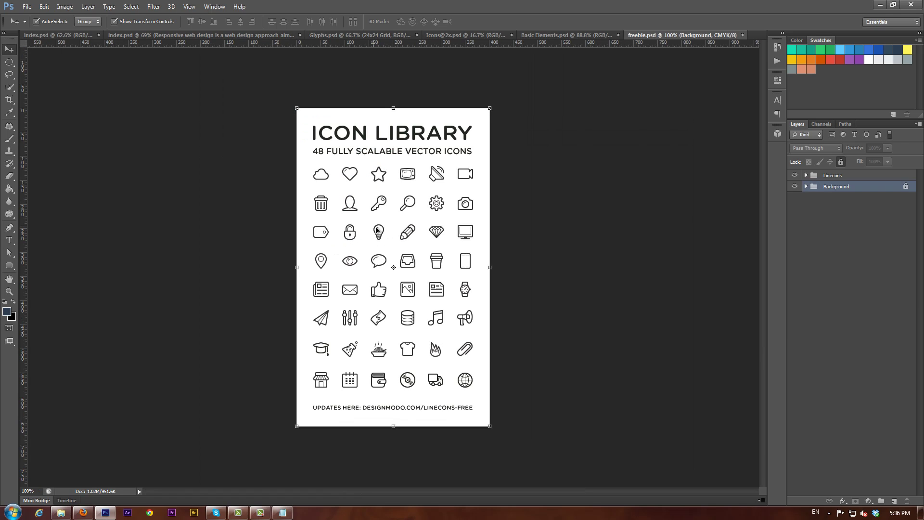
click(82, 23)
click(86, 39)
Float the freebie.psd window and copy its bulb icon into index.psd, below and left of the plans subtitle.
click(379, 233)
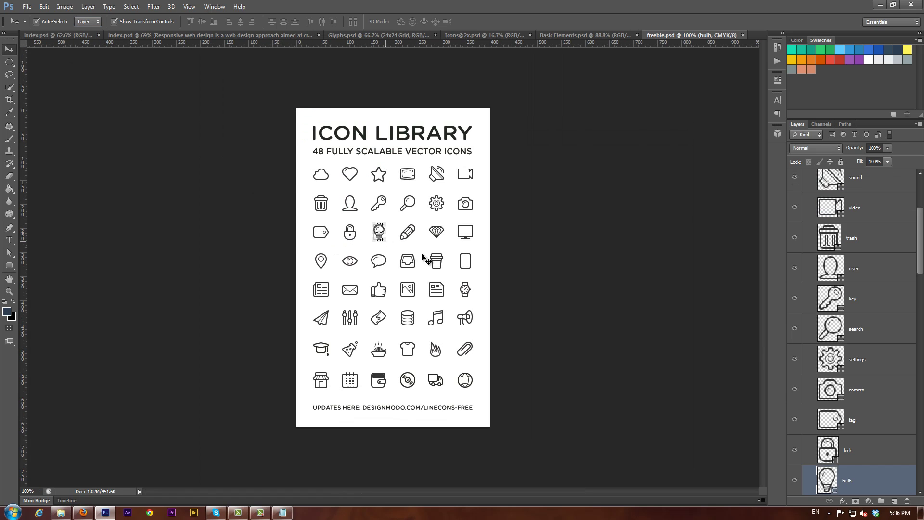
drag(702, 38, 50, 412)
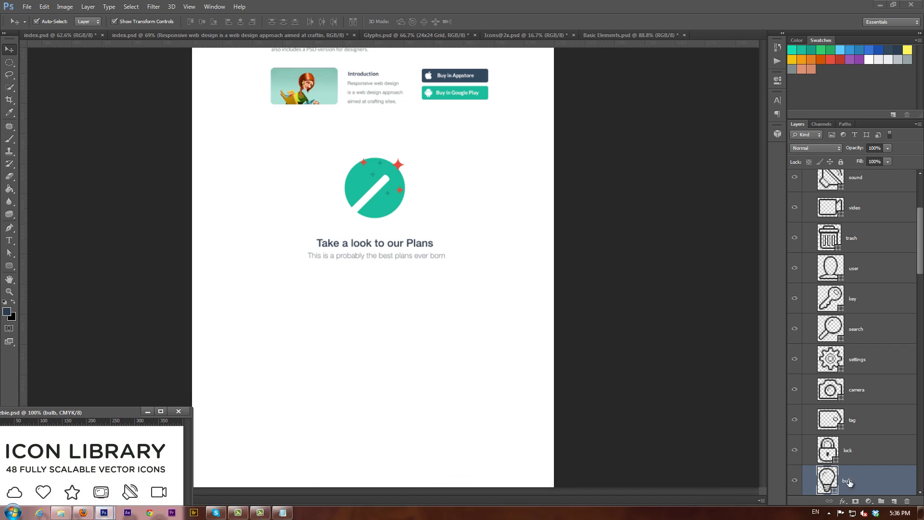
drag(849, 484, 264, 305)
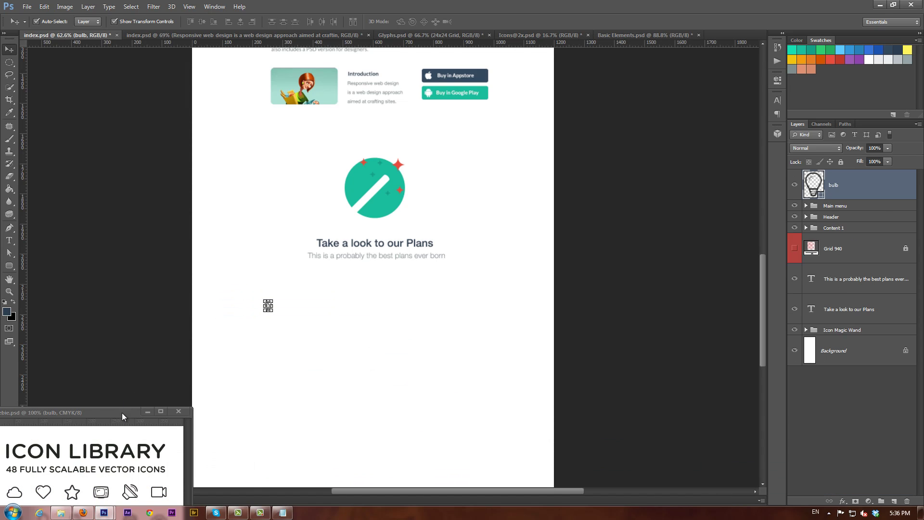
Copy the sound and paperplane icons from freebie.psd into the right half of index.psd, with the paperplane below the sound icon.
drag(121, 417, 181, 308)
click(188, 385)
drag(888, 185, 442, 316)
drag(162, 311, 149, 216)
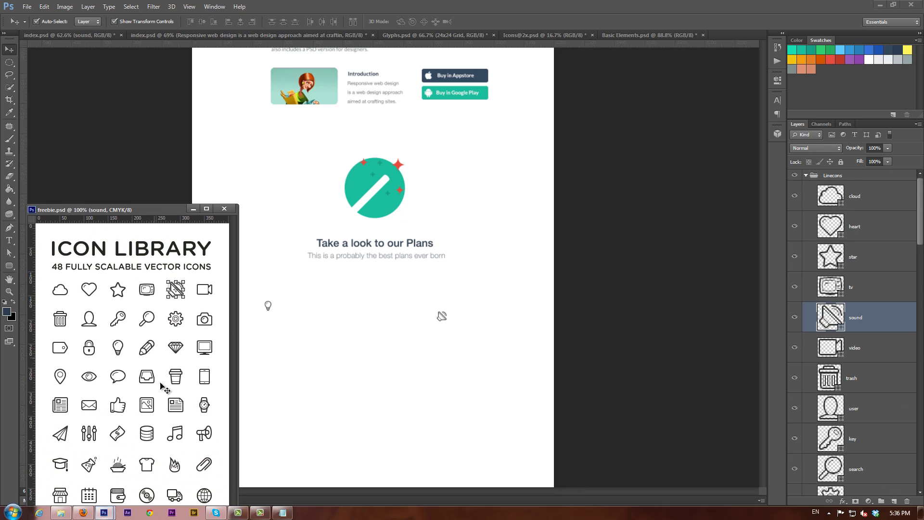
click(59, 436)
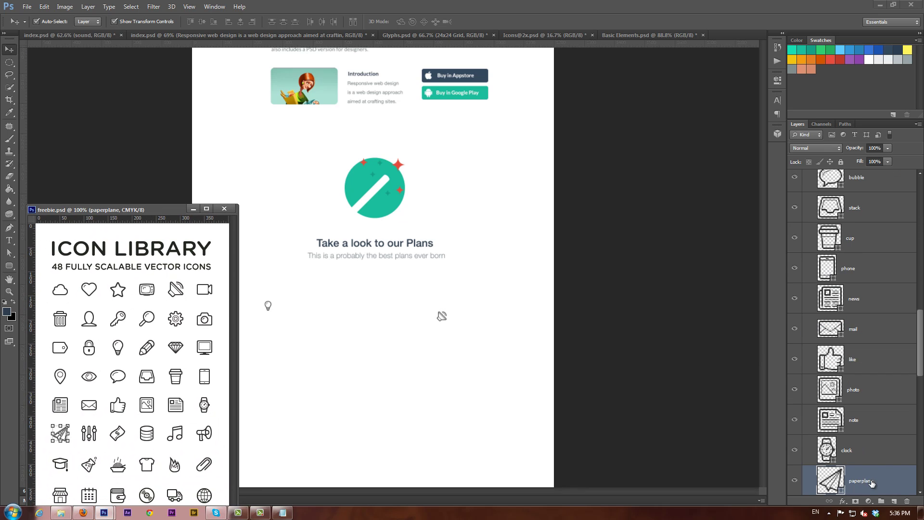
drag(873, 483, 460, 400)
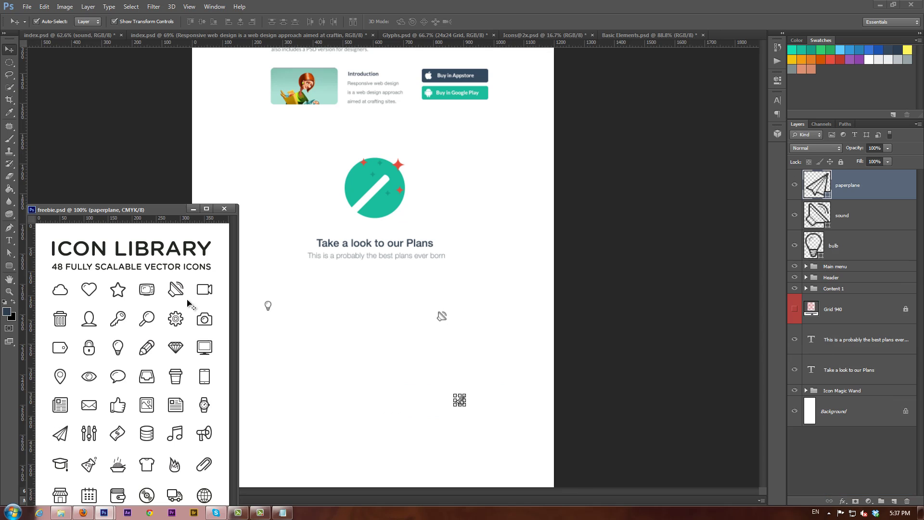
Copy the location icon from freebie.psd into index.psd below the bulb icon, and close freebie.psd.
drag(166, 208, 165, 159)
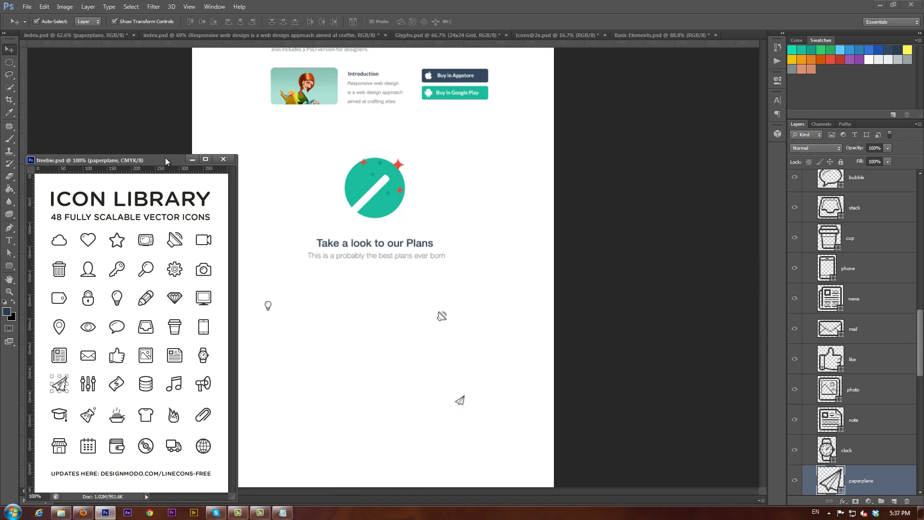
click(60, 327)
drag(872, 193, 293, 415)
click(223, 159)
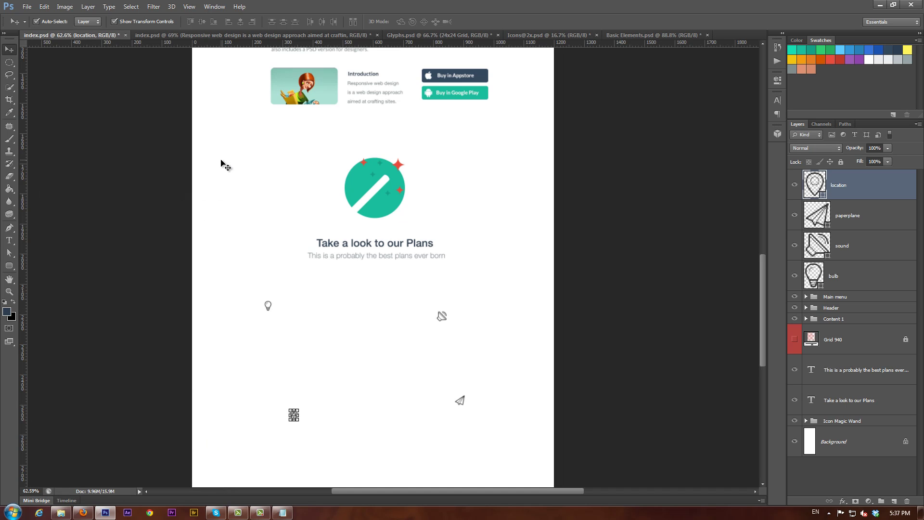
Move the bulb icon to the right and slightly down, under the Introduction picture.
click(268, 310)
scroll(270, 308, up, 5)
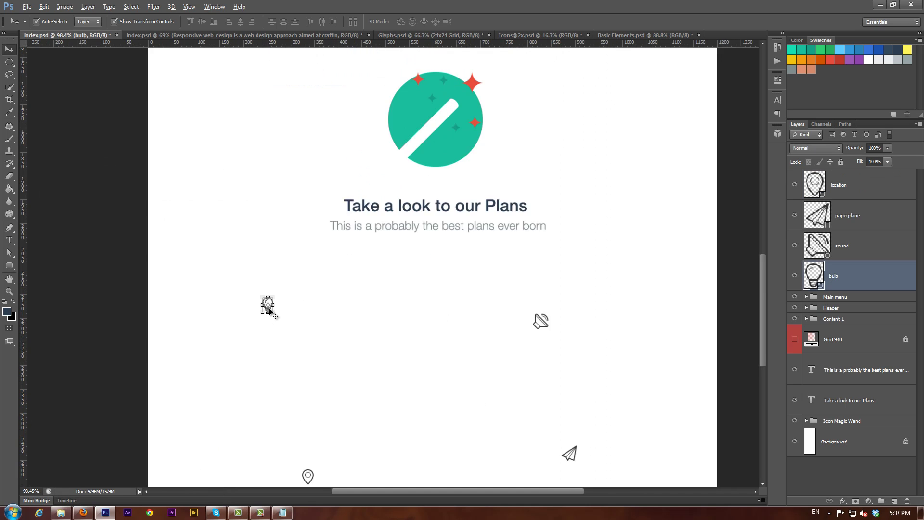
drag(274, 311, 316, 330)
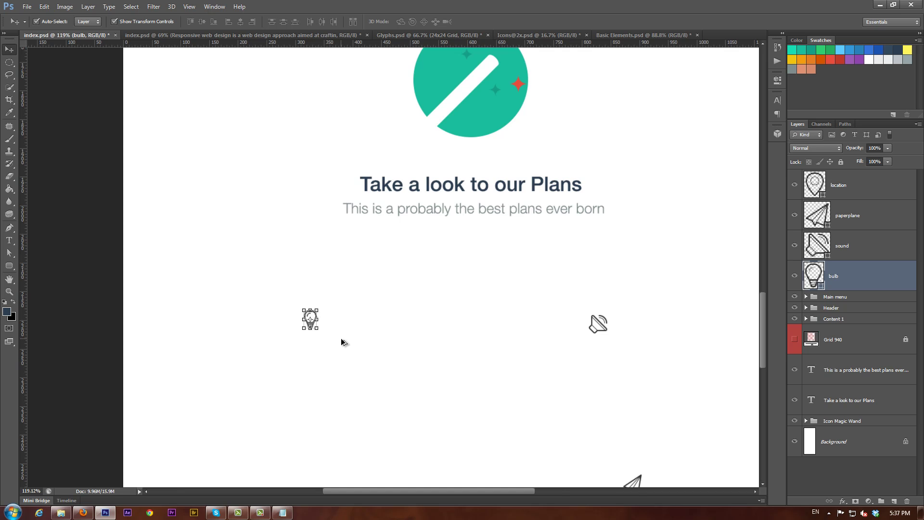
scroll(343, 342, down, 3)
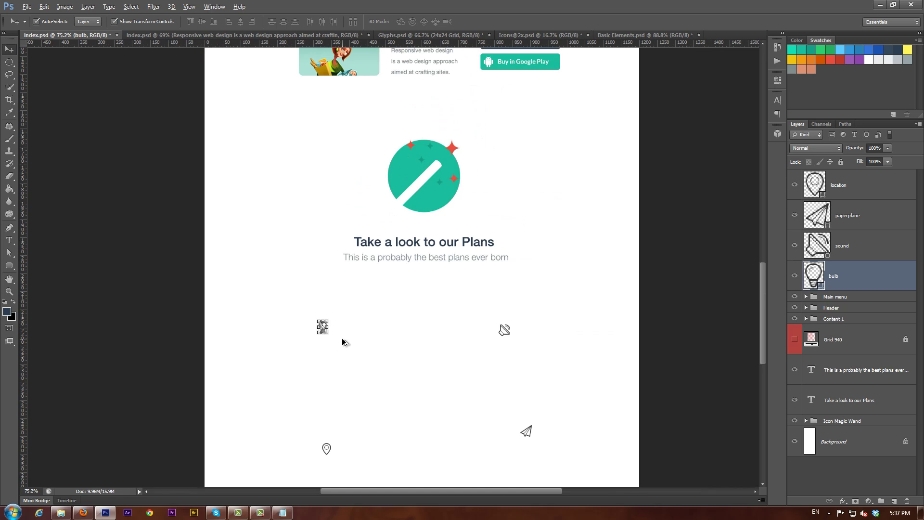
Copy "Responsive Layout" from the Notepad text and place it as a left-aligned text layer beside the bulb icon.
key(t)
click(282, 512)
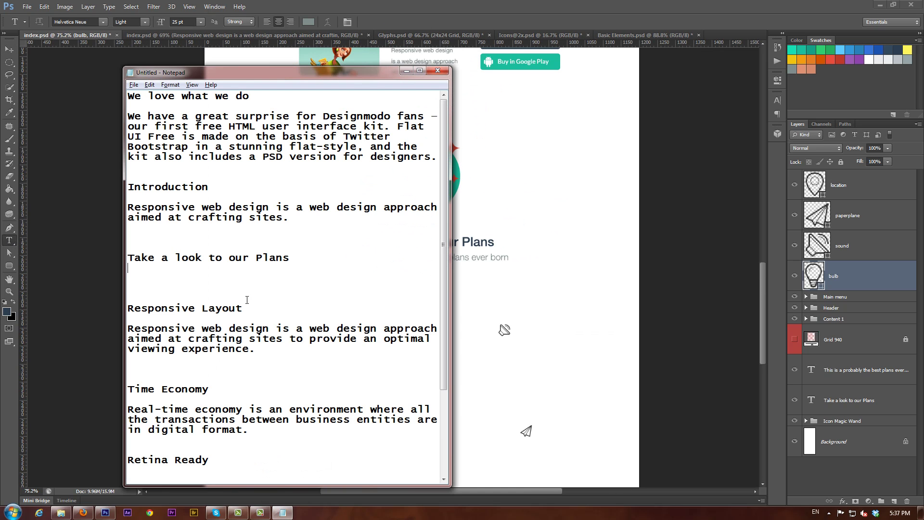
drag(244, 309, 125, 308)
key(ctrl+c)
key(alt+Tab)
click(337, 329)
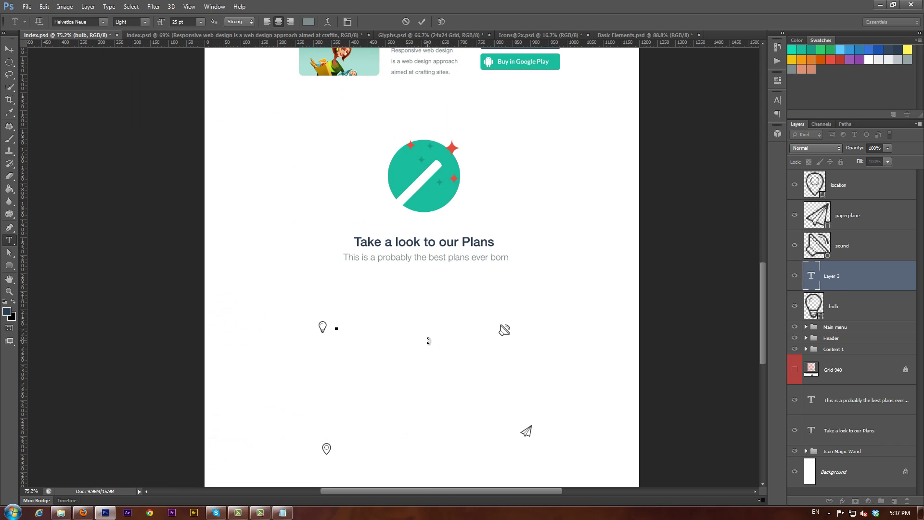
key(ctrl+v)
click(267, 22)
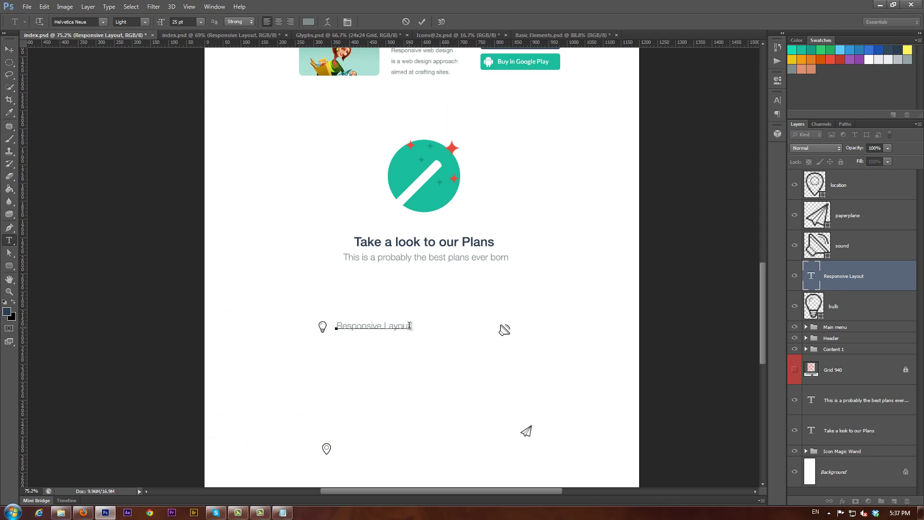
Format the "Responsive Layout" heading as Lato Bold, 22 pt, in dark blue, and nudge it slightly away from the bulb icon.
key(ctrl+a)
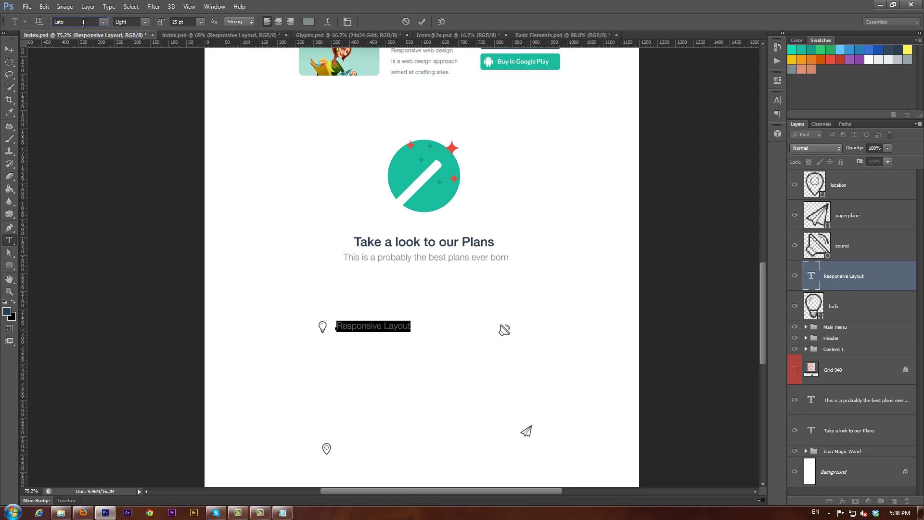
click(130, 22)
click(140, 133)
text(22)
key(Return)
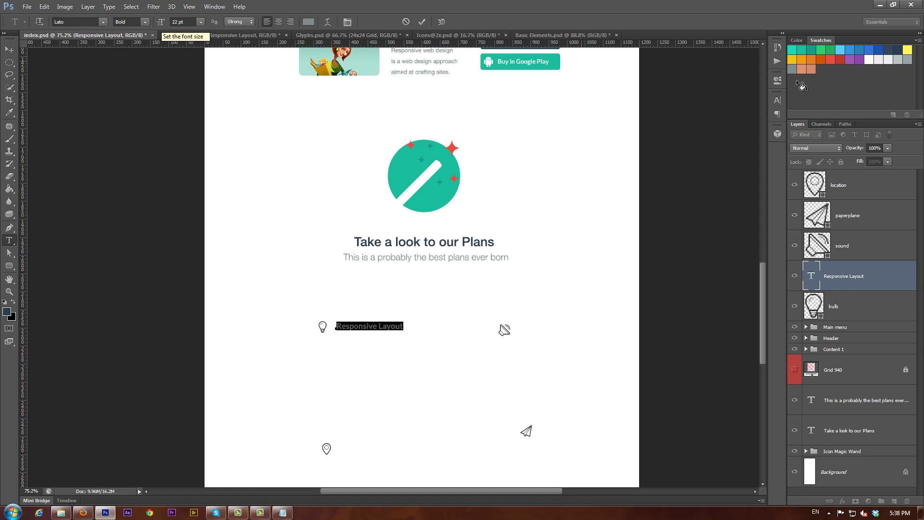
click(900, 52)
click(9, 50)
drag(386, 328, 388, 326)
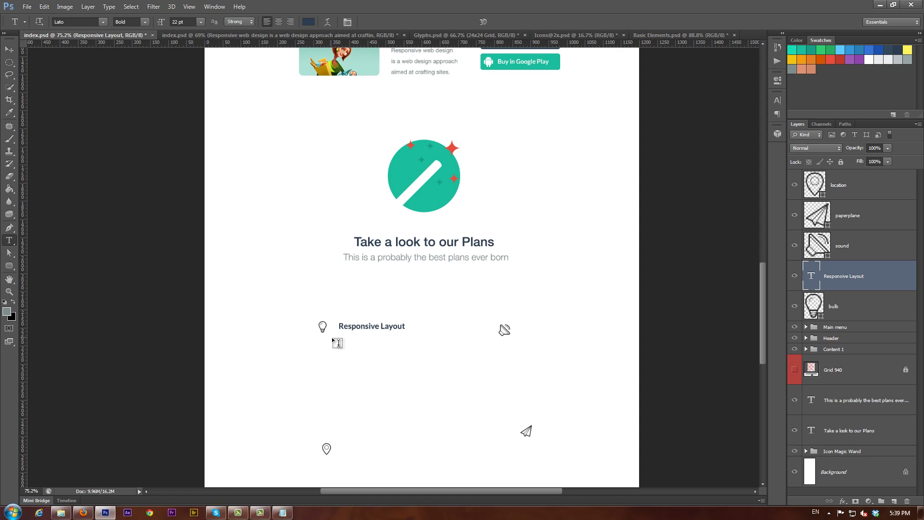
Draw a paragraph text box under the "Responsive Layout" heading and set it to Lato Regular, 16 pt, in gray.
drag(339, 336, 442, 389)
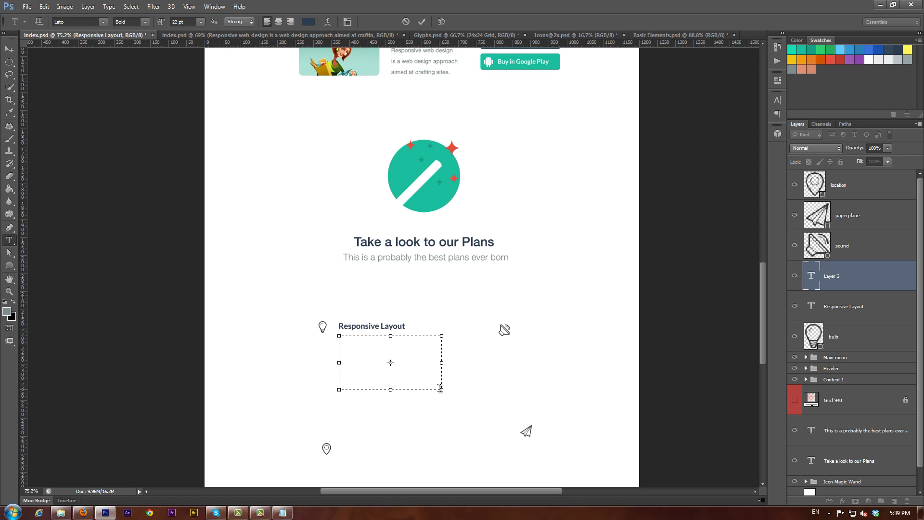
click(145, 22)
click(130, 83)
click(200, 21)
click(185, 22)
click(793, 69)
Fill the text box with the Responsive Layout paragraph copied from Notepad, starting flush at its first line.
click(282, 513)
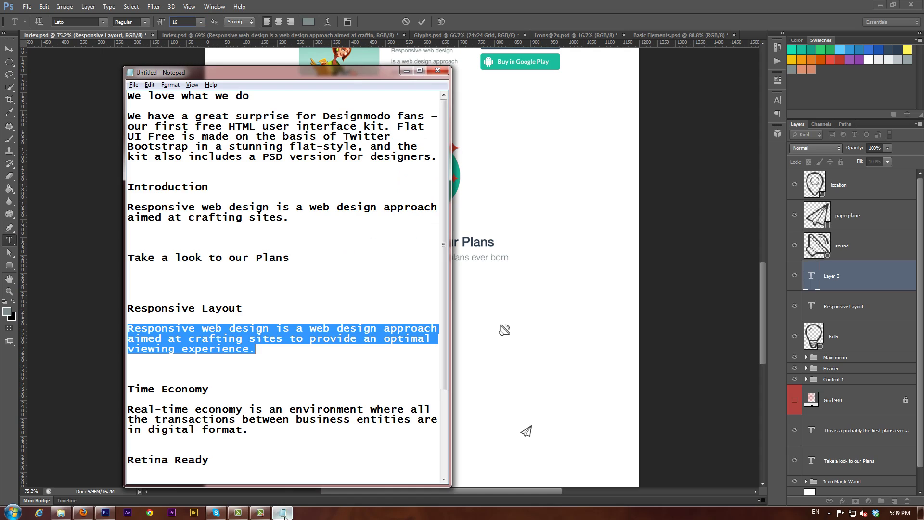
right_click(241, 343)
click(274, 374)
click(283, 513)
key(ctrl+v)
click(346, 337)
key(Delete)
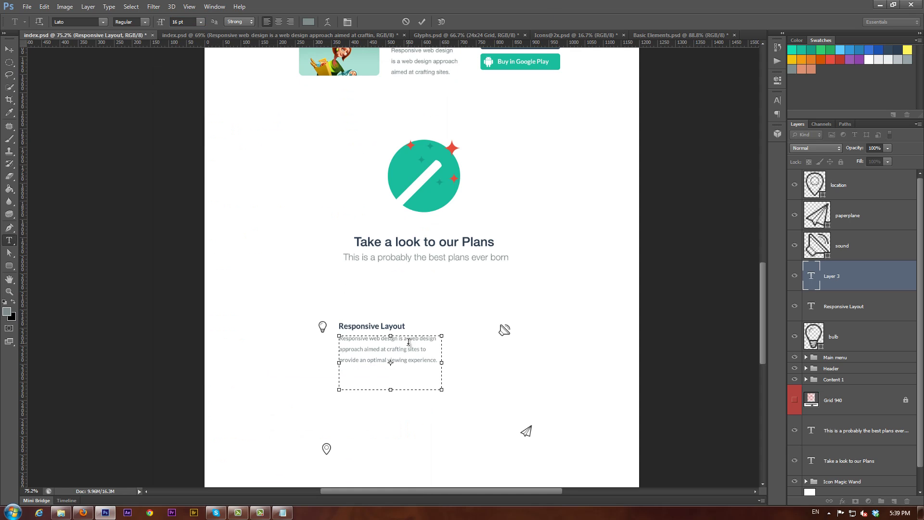
click(9, 49)
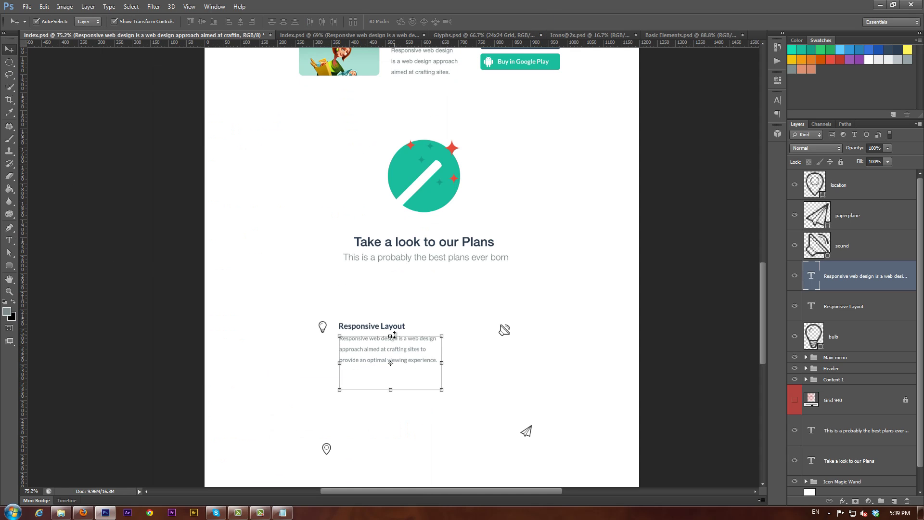
Duplicate the "Responsive Layout" heading and paragraph three times to form a two-by-two grid of feature texts.
shift+click(855, 306)
drag(364, 331, 368, 400)
drag(409, 371, 592, 303)
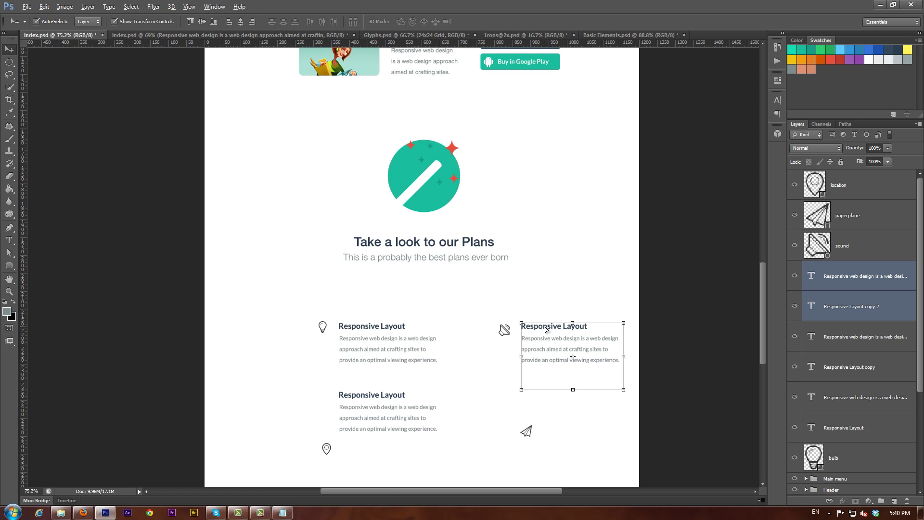
drag(546, 329, 547, 396)
Move the sound icon slightly up to line up with the heading of the upper-right feature text.
click(504, 332)
scroll(504, 332, up, 3)
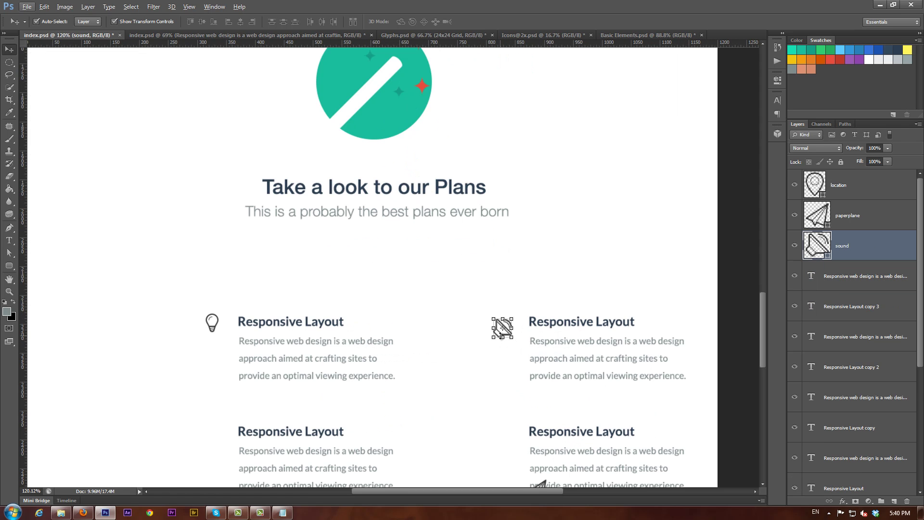
key(ctrl)
drag(495, 387, 492, 383)
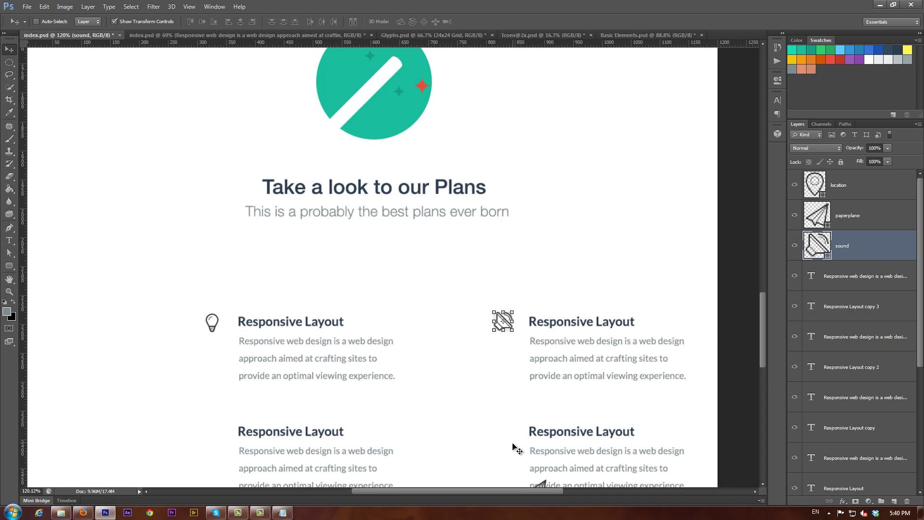
Place the paperplane icon beside the lower-right heading and the location icon beside the lower-left heading.
drag(574, 447, 525, 365)
ctrl+click(487, 408)
drag(491, 443, 459, 387)
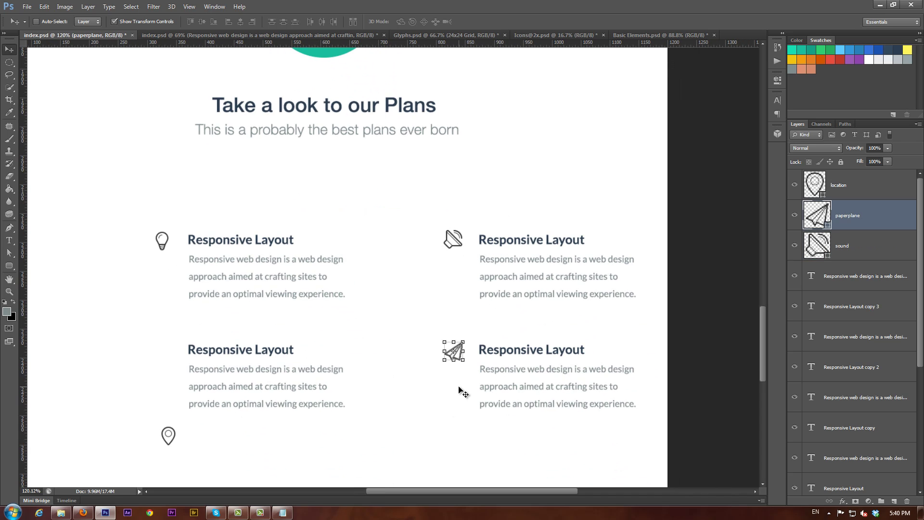
click(838, 188)
drag(228, 465, 223, 376)
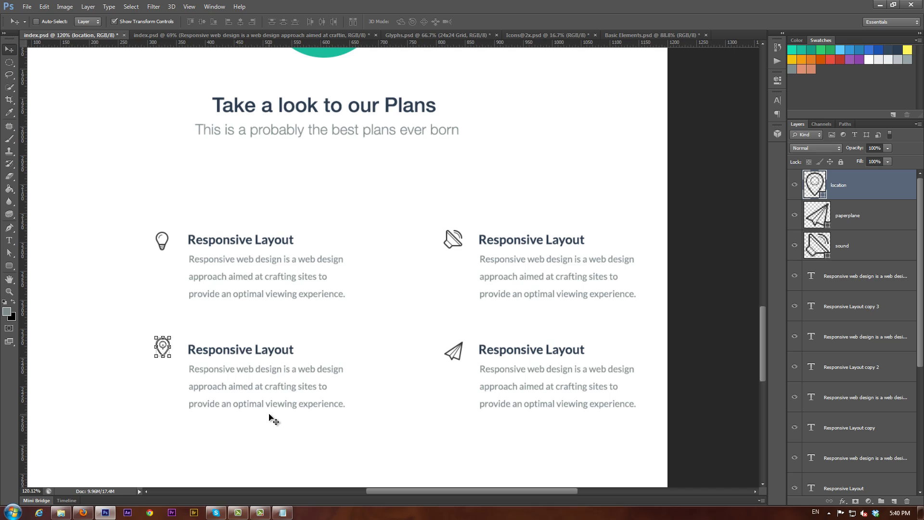
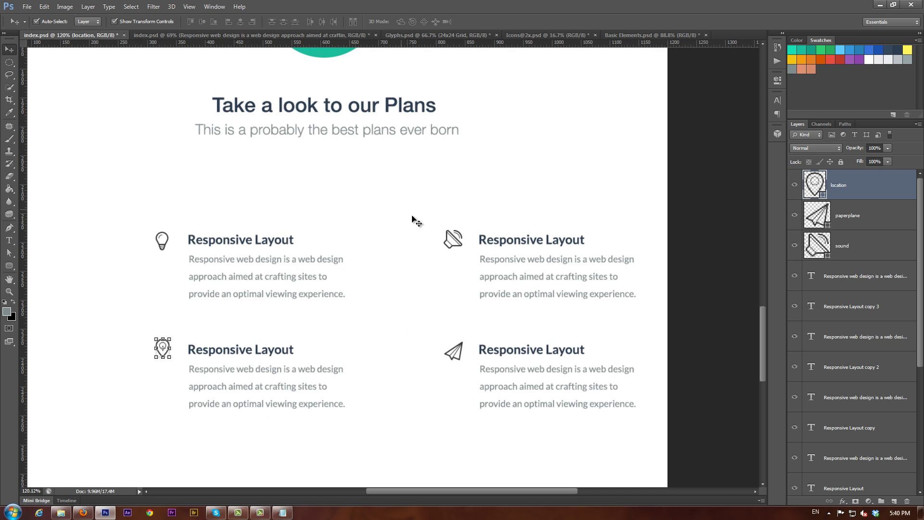
drag(411, 211, 577, 421)
scroll(769, 230, right, 5)
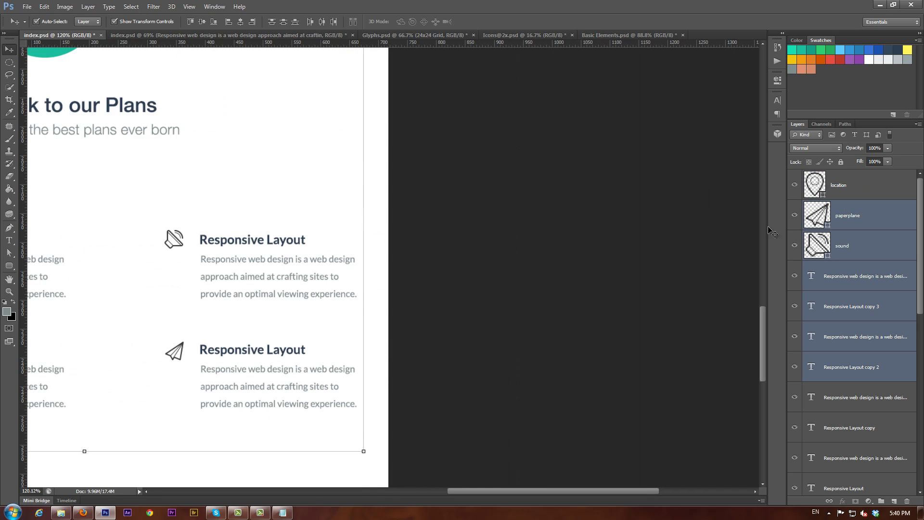
click(464, 245)
Move the right column's two icons, headings and paragraphs left toward the first column, and nudge its upper paragraph slightly left.
click(304, 240)
shift+click(175, 239)
shift+click(228, 263)
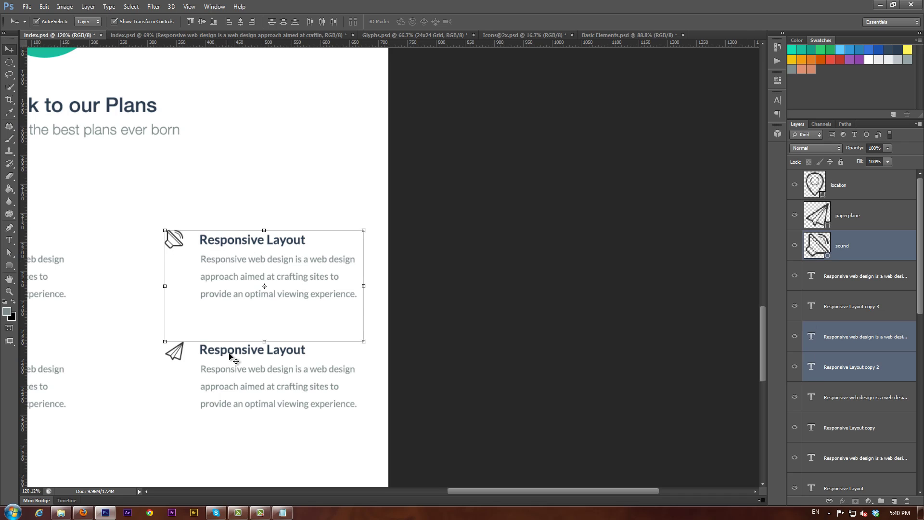
shift+click(216, 375)
shift+click(197, 352)
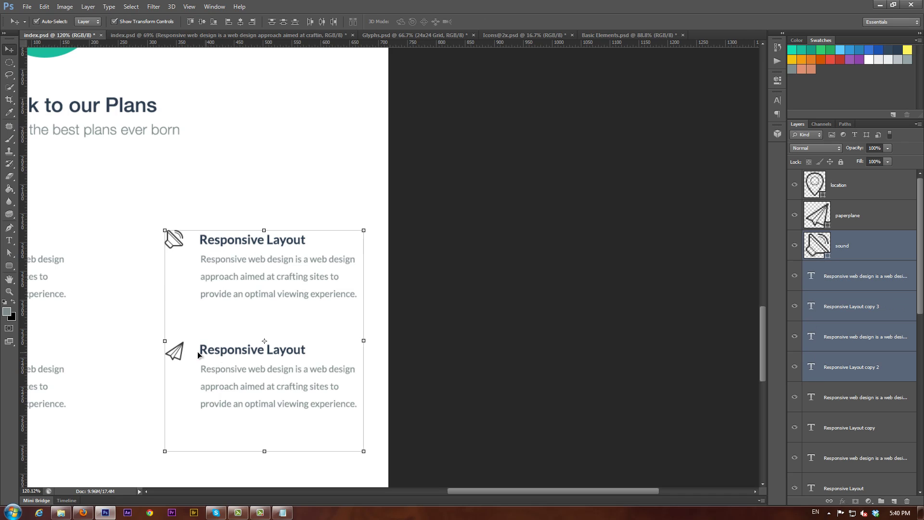
shift+click(179, 352)
drag(223, 350, 161, 351)
scroll(161, 291, down, 3)
drag(162, 291, 404, 289)
scroll(407, 298, down, 3)
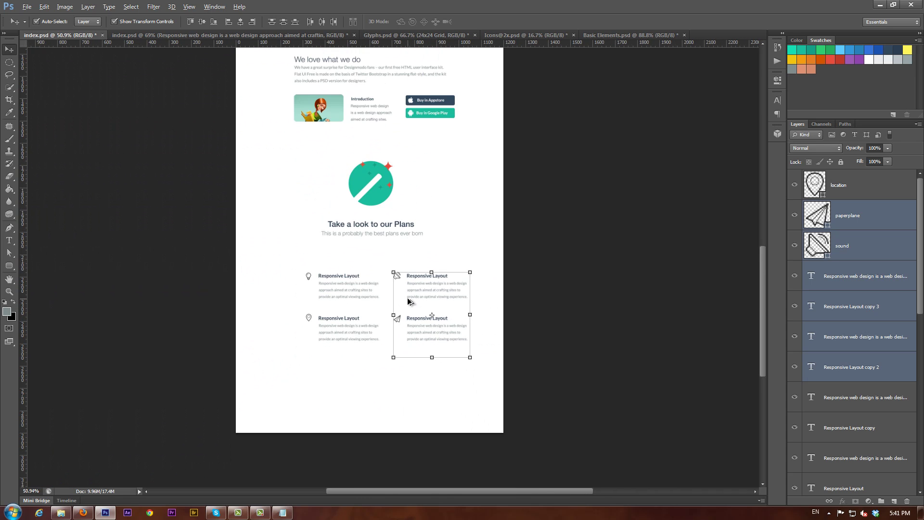
scroll(407, 298, up, 3)
drag(432, 268, 428, 270)
Replace the heading beside the sound icon with "Time Economy" copied from Notepad.
click(283, 512)
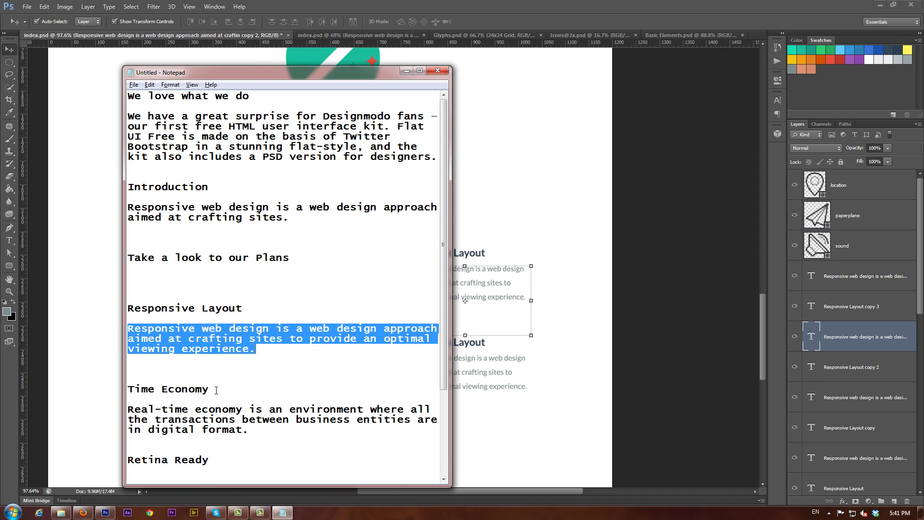
drag(216, 391, 123, 393)
key(ctrl+c)
click(472, 4)
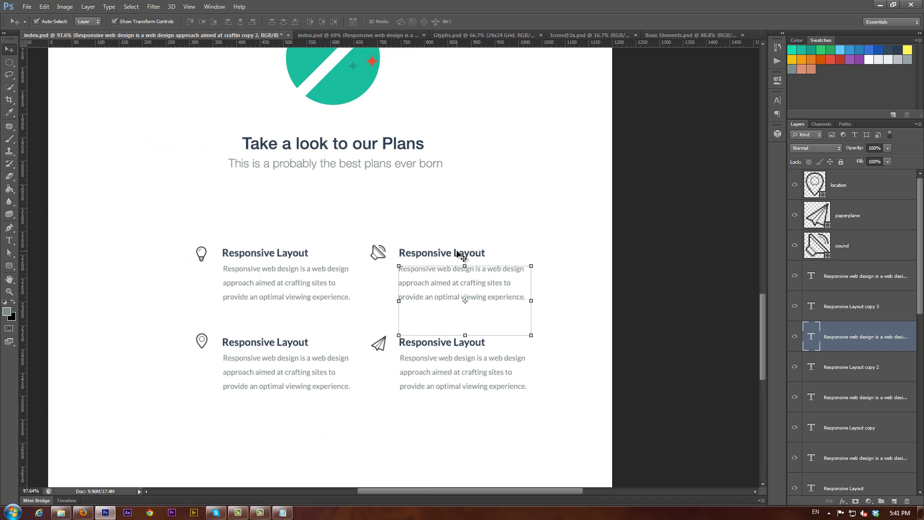
drag(399, 253, 505, 254)
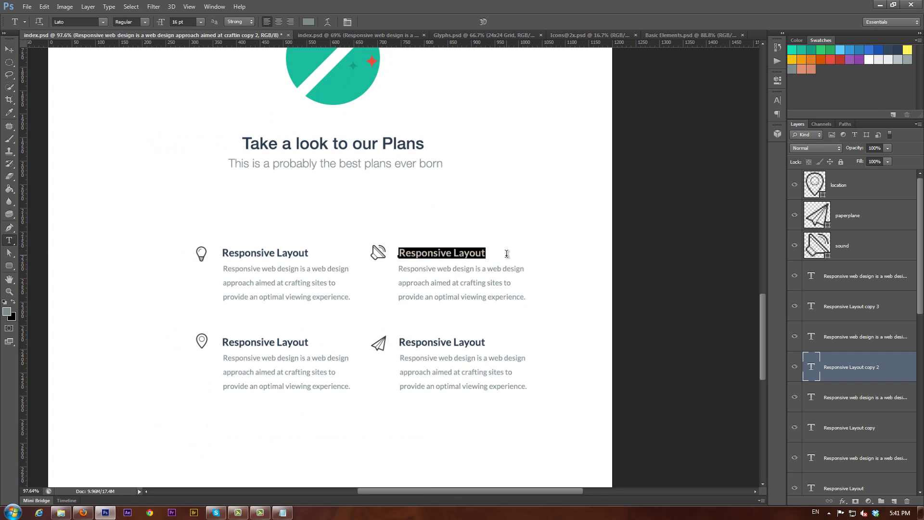
key(ctrl+v)
Replace the paragraph under "Time Economy" with the "Real-time economy is an environment..." text from Notepad.
key(alt+Tab)
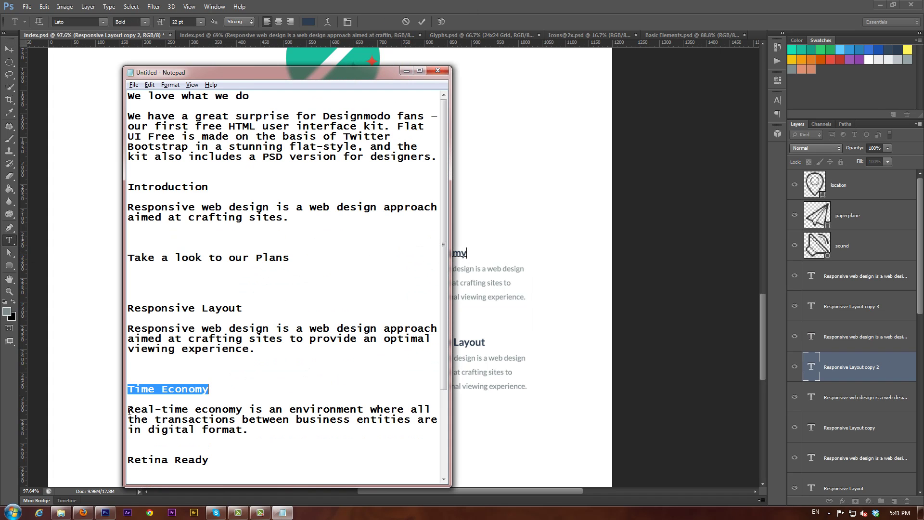
drag(129, 410, 248, 430)
key(alt+Tab)
click(414, 269)
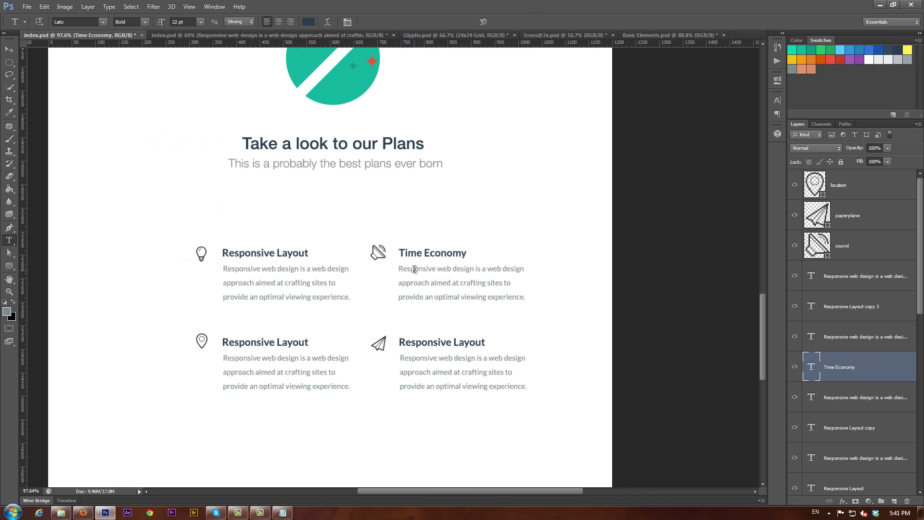
click(414, 270)
key(ctrl+a)
text(Real-time economy is an environment where all the transactions between business entities are in digital format.)
Replace the heading beside the location icon with "Retina Ready" copied from Notepad.
key(alt+Tab)
scroll(144, 347, down, 3)
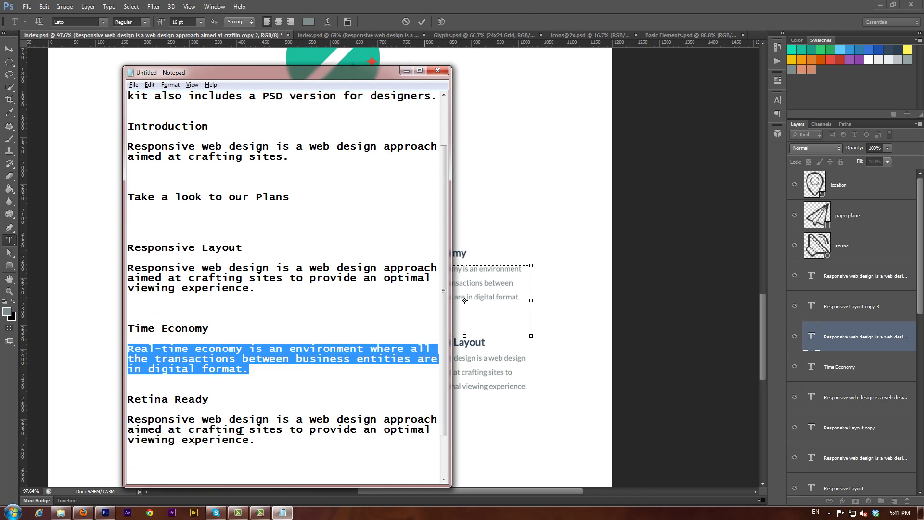
drag(210, 348, 115, 348)
key(ctrl+c)
key(alt+Tab)
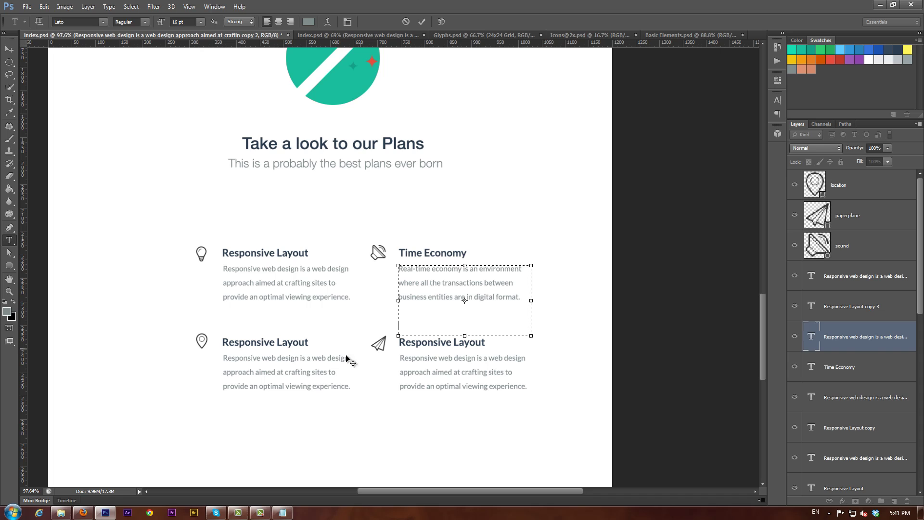
click(290, 344)
key(ctrl+a)
key(ctrl+v)
Replace the paragraph under "Retina Ready" with that section's paragraph from Notepad.
key(alt+Tab)
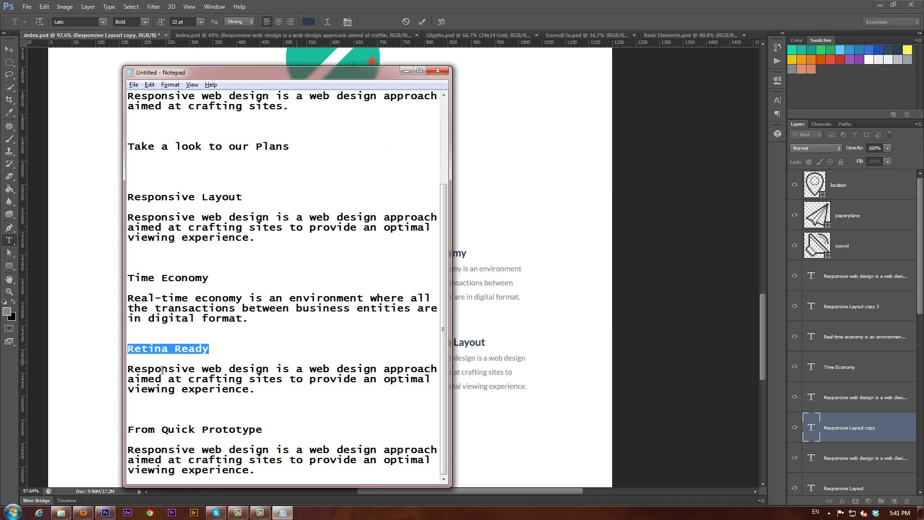
drag(268, 390, 120, 371)
key(ctrl+c)
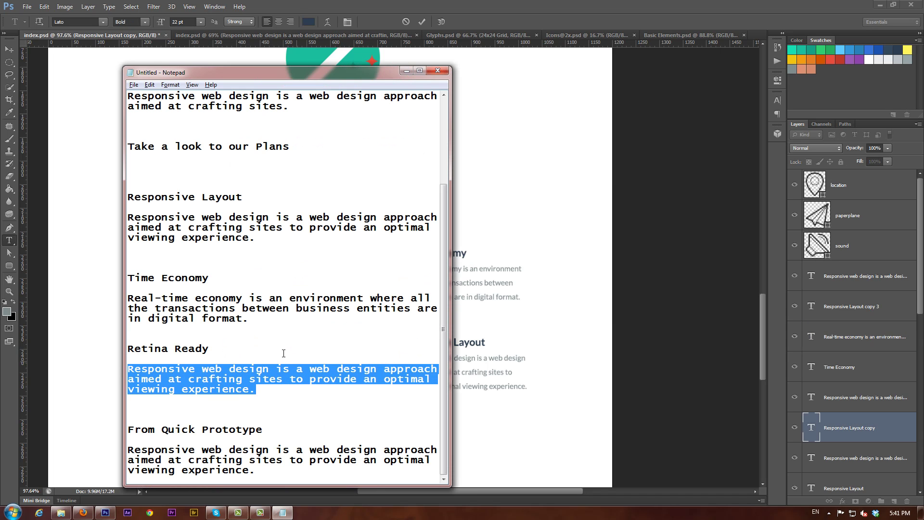
key(alt+Tab)
click(273, 360)
key(ctrl+a)
key(ctrl+v)
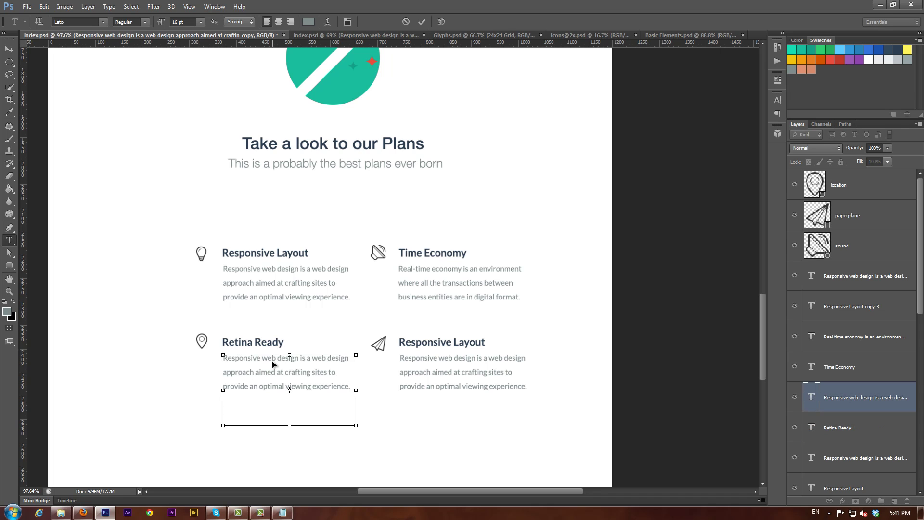
key(ctrl+Return)
Replace the heading beside the paperplane icon with "From Quick Prototype" copied from Notepad.
click(478, 339)
key(alt+Tab)
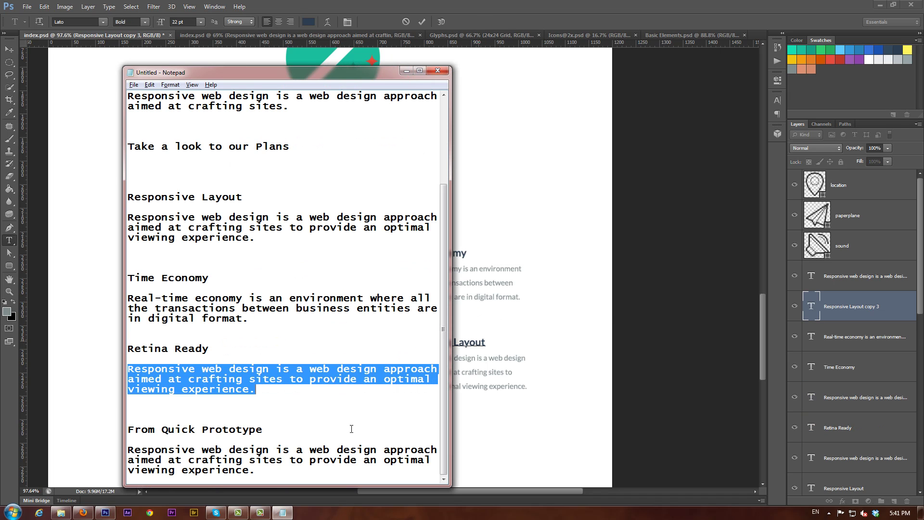
drag(263, 429, 128, 430)
key(ctrl+c)
key(alt+Tab)
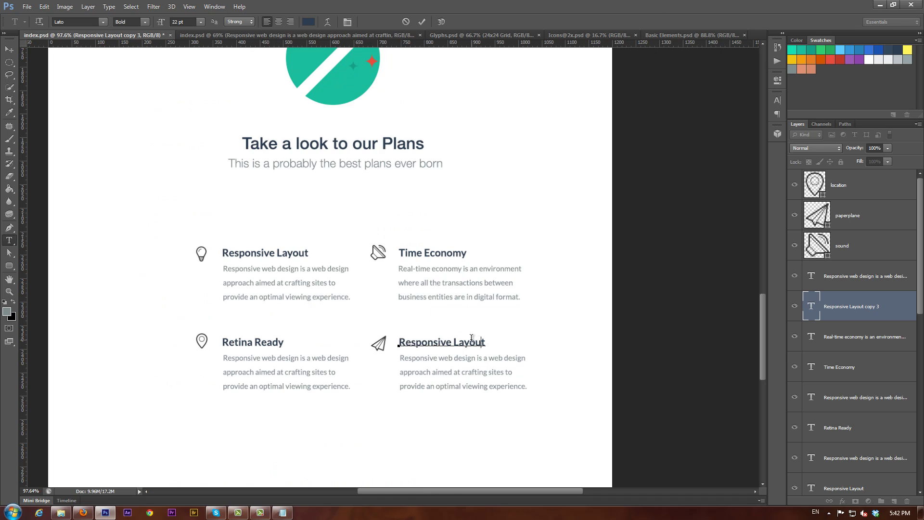
key(ctrl+a)
key(ctrl+v)
Replace the paragraph under "From Quick Prototype" with that section's paragraph from Notepad.
key(alt+Tab)
drag(256, 470, 113, 448)
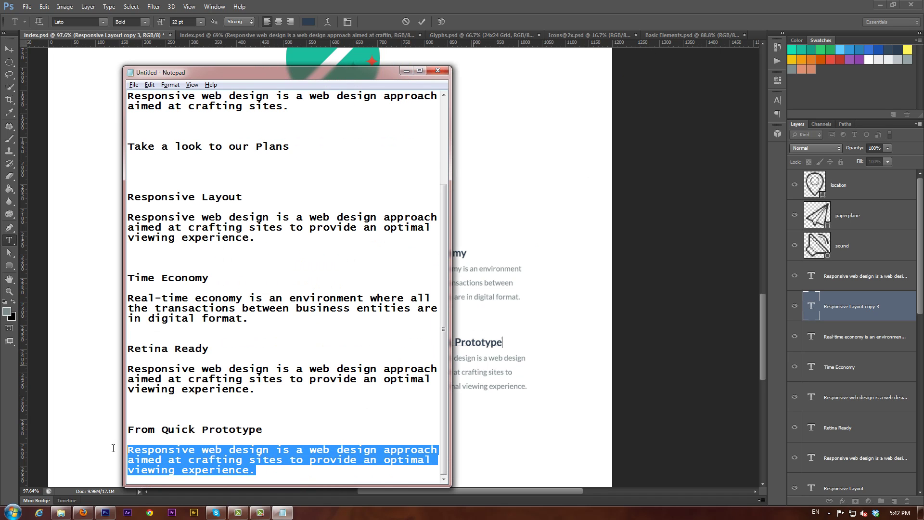
key(ctrl+c)
key(alt+Tab)
click(456, 360)
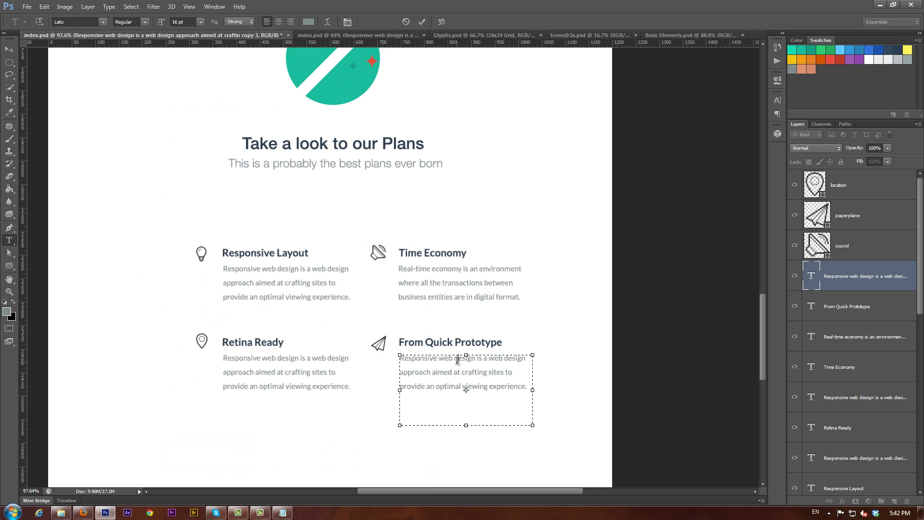
key(ctrl+a)
key(ctrl+v)
click(9, 49)
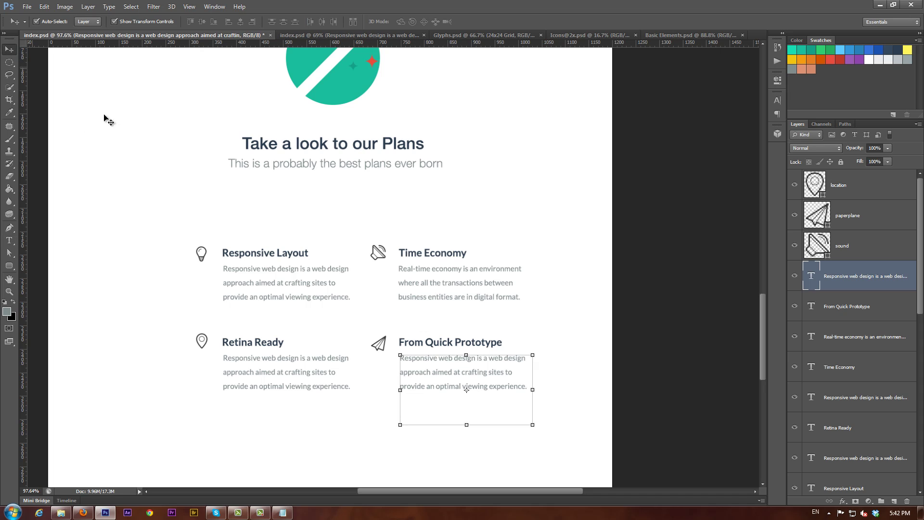
click(643, 306)
scroll(394, 326, down, 2)
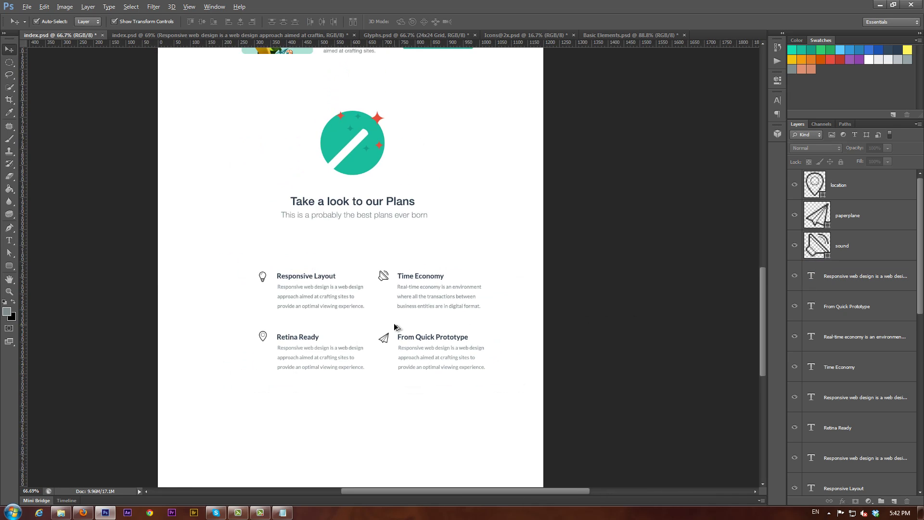
drag(248, 284, 465, 376)
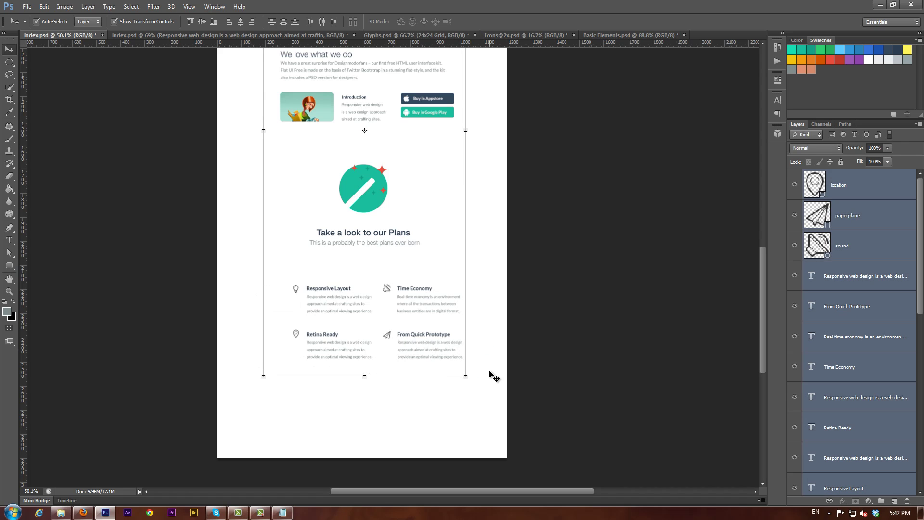
click(589, 319)
Collapse the Header and Content 1 layer groups and select all feature layers from bulb up to location.
scroll(861, 347, down, 3)
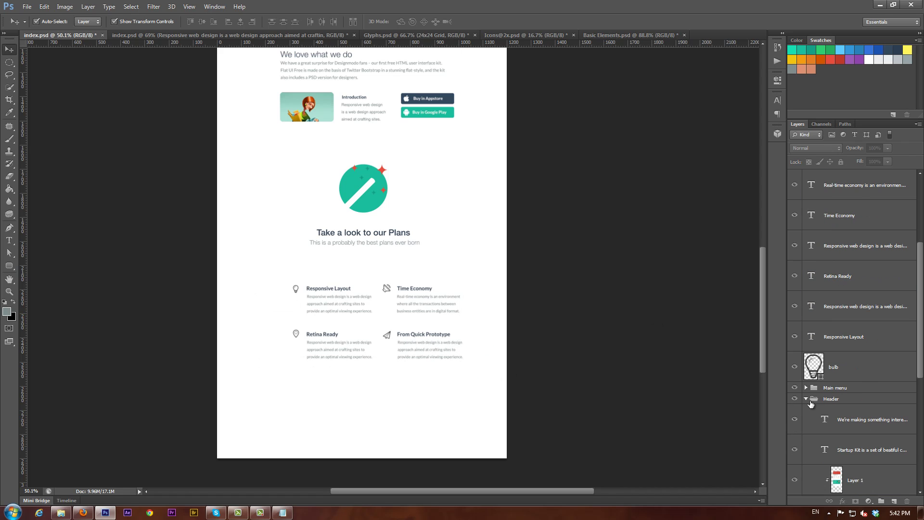
click(807, 399)
scroll(866, 432, down, 2)
scroll(871, 410, up, 3)
click(871, 402)
scroll(871, 402, up, 4)
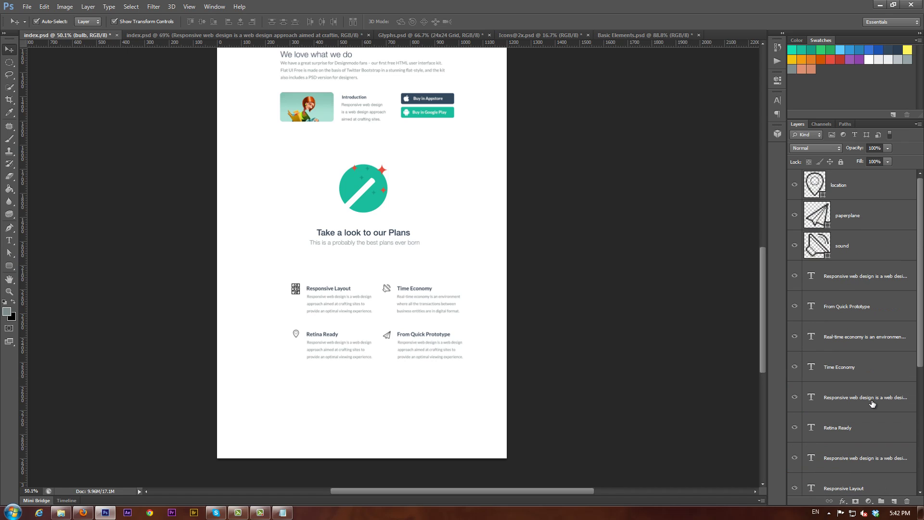
shift+click(866, 193)
scroll(866, 302, down, 4)
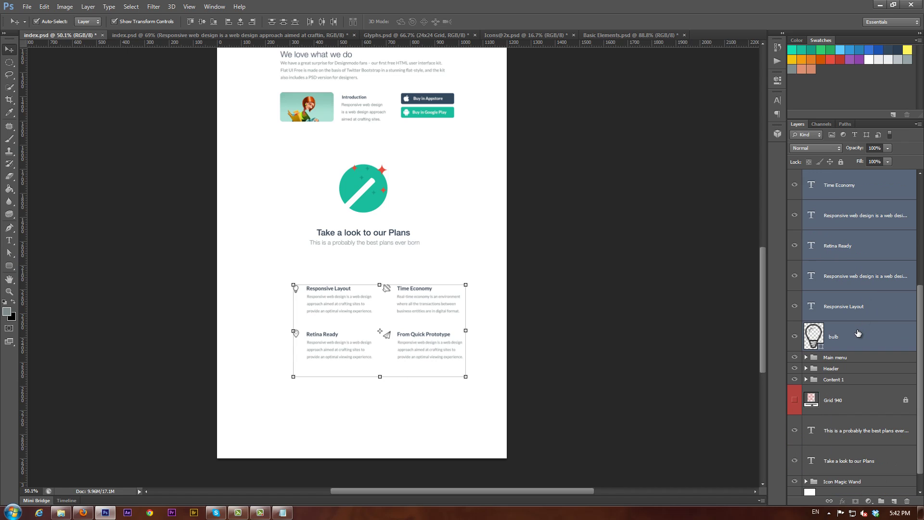
Move the "Take a look to our Plans" layer and its subtitle layer directly below the bulb layer, above Main menu.
drag(869, 431, 865, 356)
drag(868, 459, 868, 354)
click(870, 389)
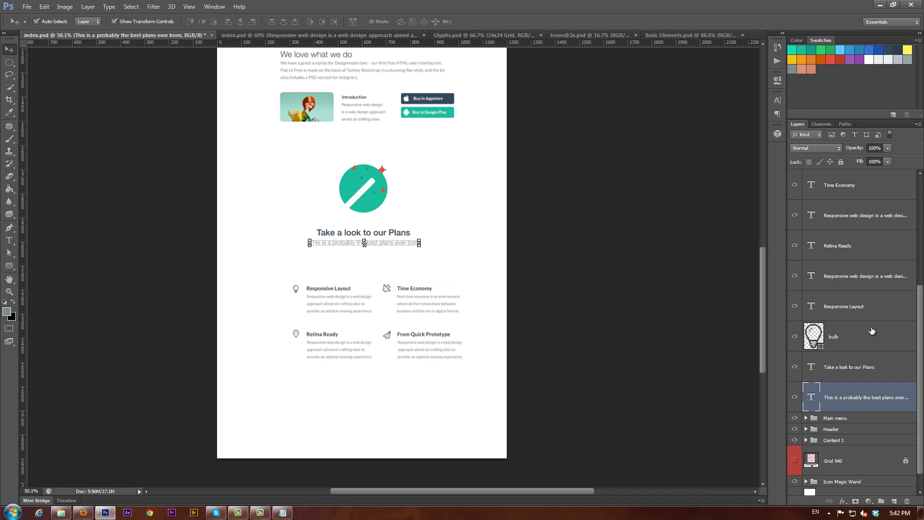
Group the Plans heading, subtitle and feature layers, place the group beneath Content 1 and rename it "Content 2".
scroll(871, 313, up, 4)
shift+click(868, 188)
key(ctrl+g)
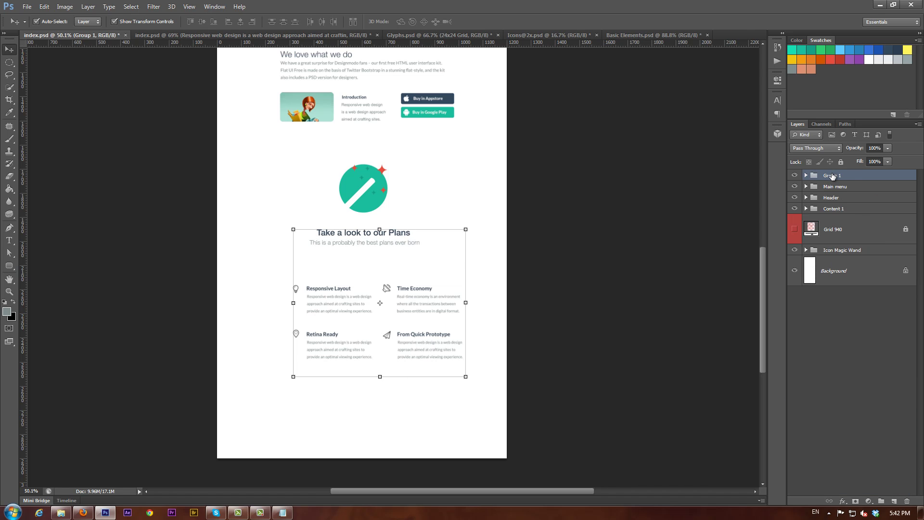
drag(833, 176, 839, 221)
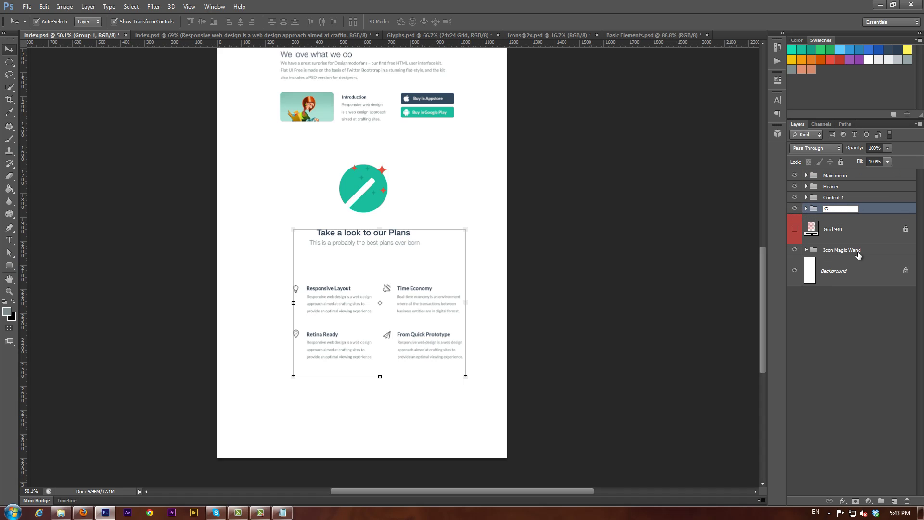
key(Return)
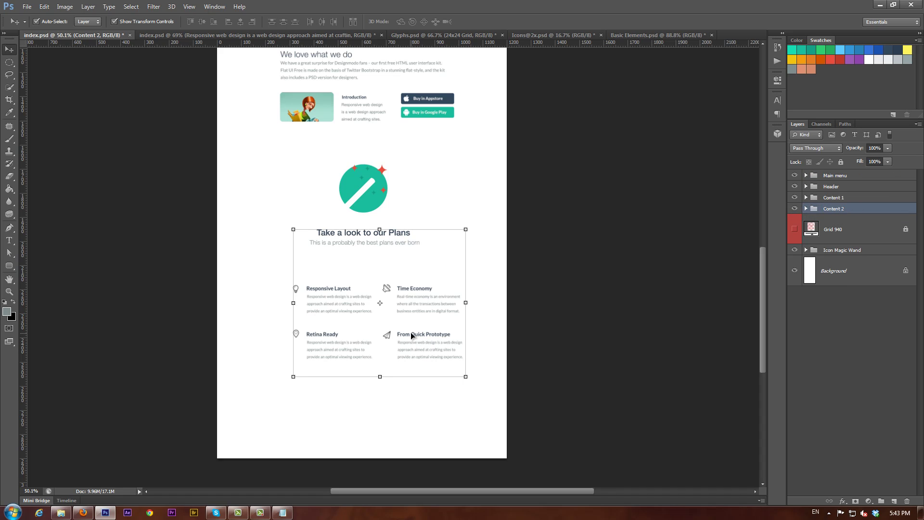
Nudge the Content 2 group left until its edge lines up with the "We love what we do" section.
key(Left)
key(Left)
key(Left)
key(Left)
key(Left)
key(Left)
key(Left)
key(Left)
key(Left)
key(Left)
key(Left)
key(Left)
key(Left)
key(Left)
key(Left)
key(Left)
key(Left)
key(Left)
key(Left)
key(Left)
key(Left)
key(Left)
key(Left)
key(Left)
key(Left)
key(Left)
key(Left)
key(Left)
key(Left)
key(Left)
key(Left)
key(Left)
key(Left)
key(Left)
key(Left)
key(Left)
key(Left)
key(Left)
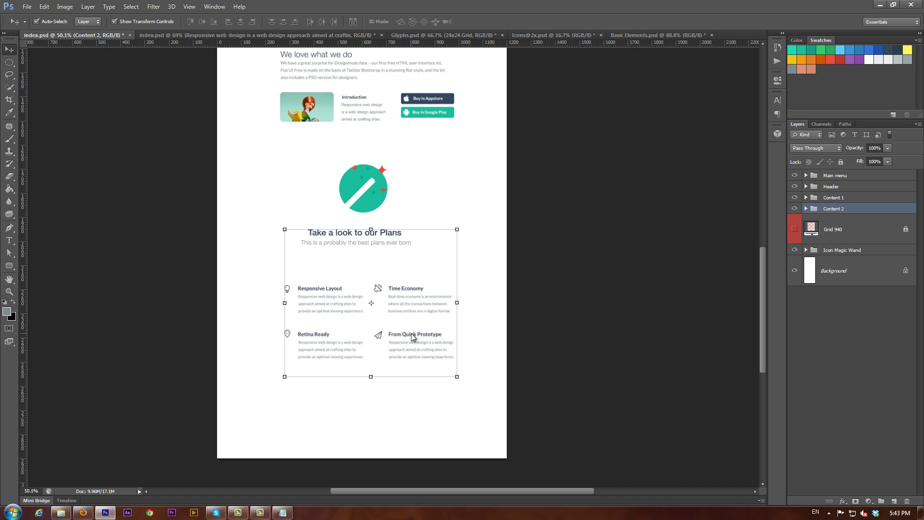
key(Left)
Nudge the "Take a look to our Plans" heading and its subtitle right to centre them beneath the magic wand icon.
click(806, 209)
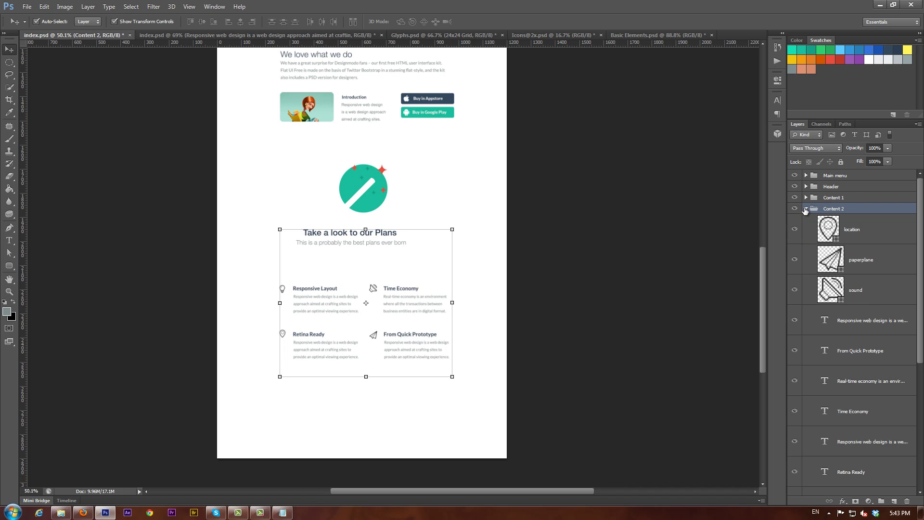
scroll(871, 359, down, 5)
scroll(872, 359, down, 1)
click(880, 424)
shift+click(875, 395)
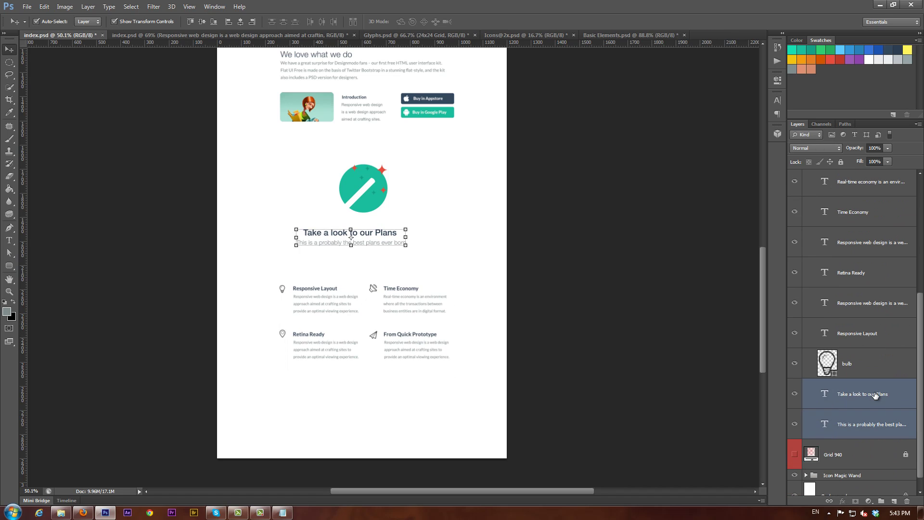
key(Right)
key(Right)
key(Right)
key(Right)
key(Right)
key(Right)
key(Right)
key(Right)
key(Right)
key(Right)
key(Right)
key(Right)
key(Right)
key(Right)
key(Right)
key(Right)
key(Right)
key(Right)
key(Right)
key(Right)
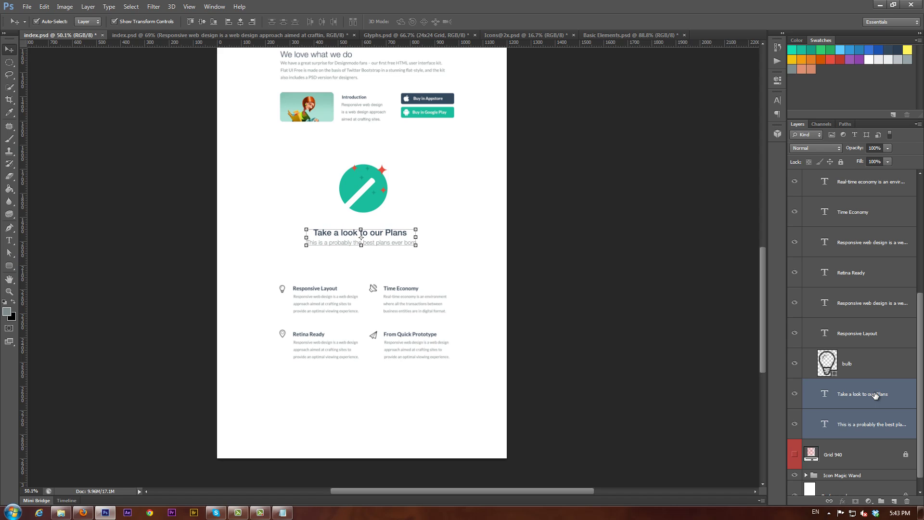
key(Right)
key(Right)
key(Right)
key(Right)
key(Right)
key(Right)
key(Right)
key(Right)
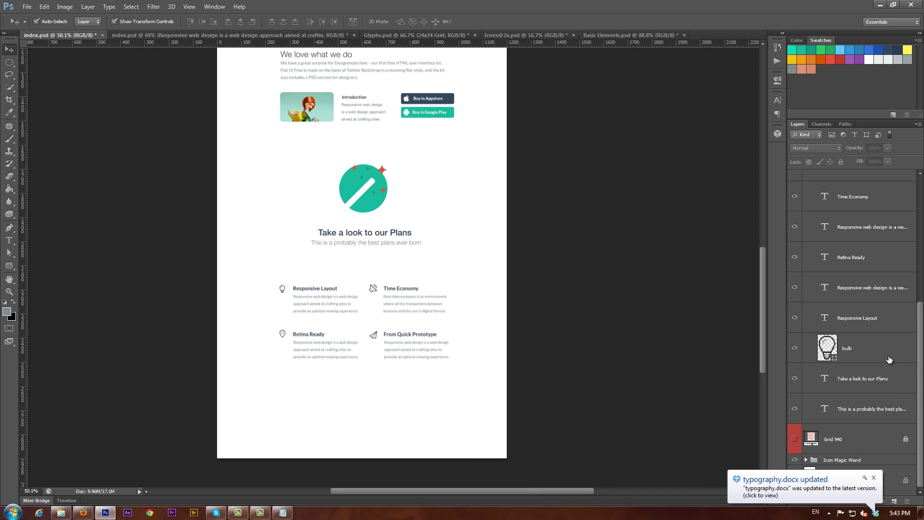
Move the four feature icons and their texts up together, closer to the Plans subtitle.
click(884, 355)
scroll(884, 355, up, 5)
shift+click(877, 229)
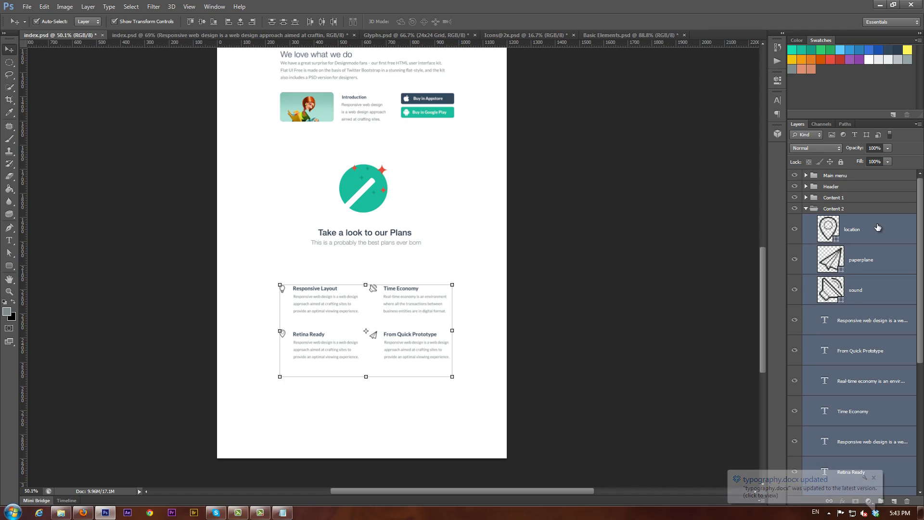
key(Up)
key(Up)
key(Up)
key(Up)
key(Up)
key(Up)
key(Up)
key(Up)
key(Up)
key(Up)
key(Up)
drag(413, 285, 413, 274)
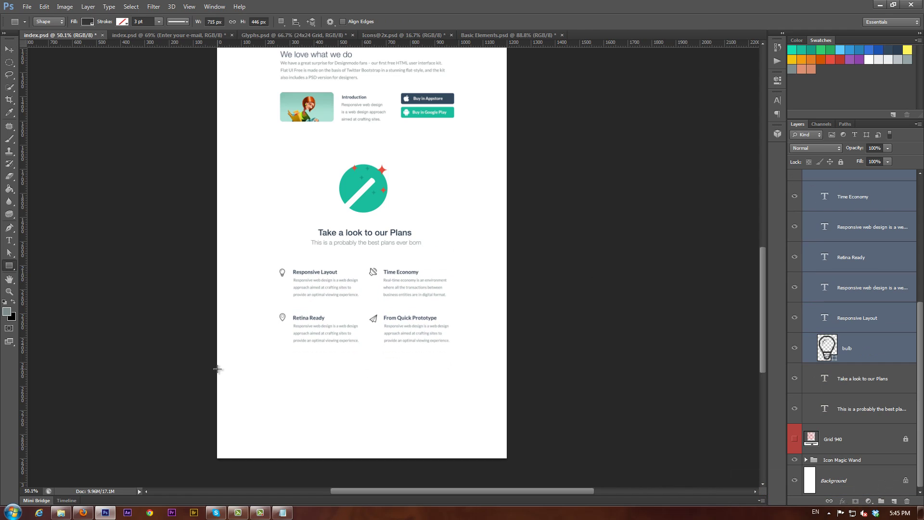
Draw a full-width rectangle about 1204 × 159 px below the features and fill it with the light grey swatch.
drag(217, 367, 507, 405)
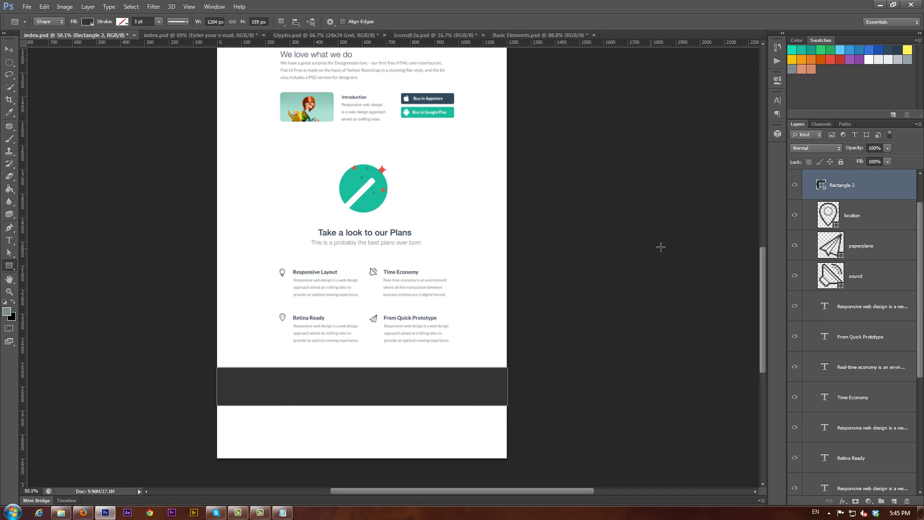
double_click(821, 185)
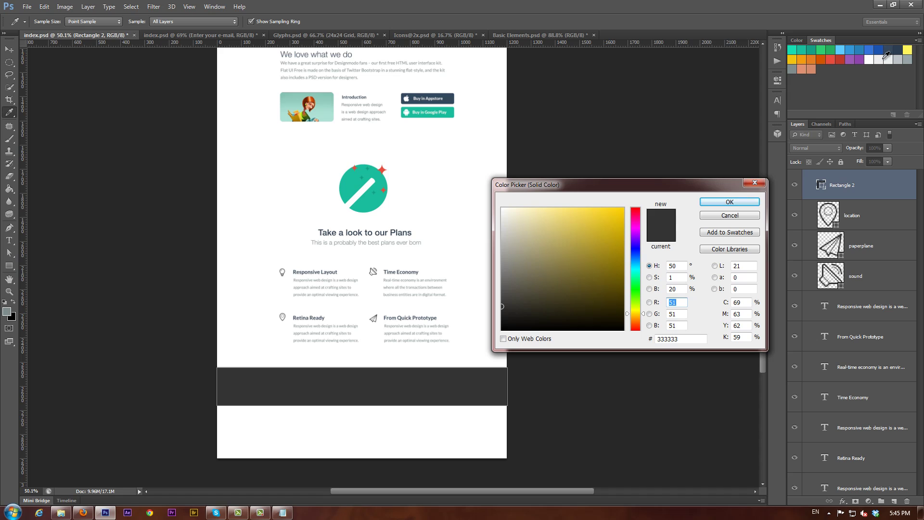
click(879, 60)
click(730, 202)
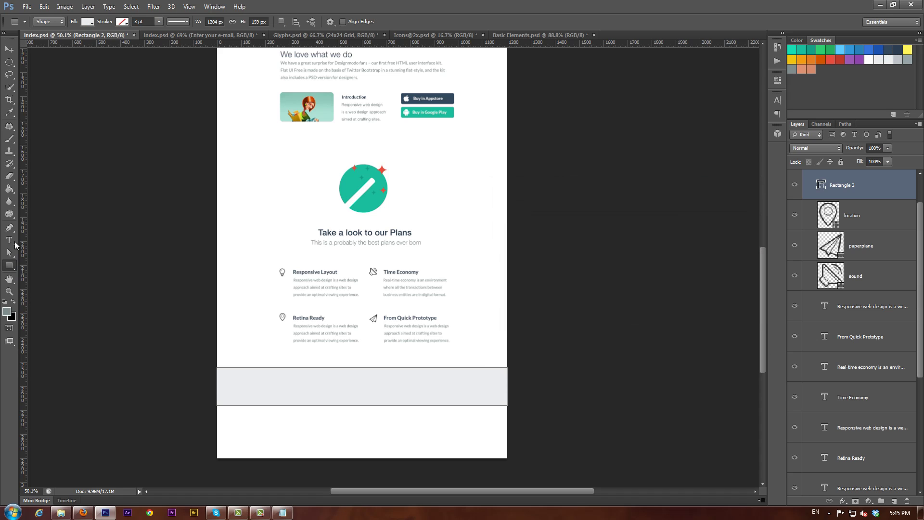
Add the text "Enter your E-mail" and place it on the grey band, aligned with the features' left edge.
click(10, 244)
click(253, 428)
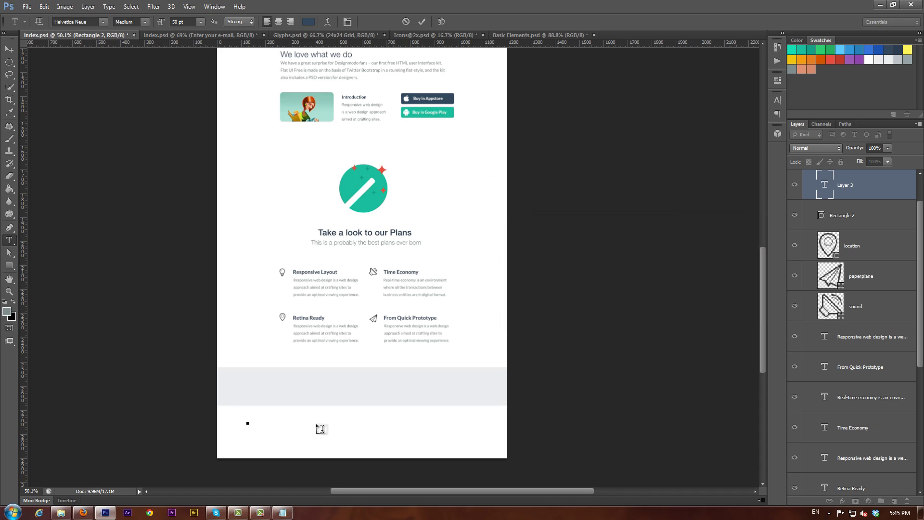
text(Enter your E-mail)
click(422, 21)
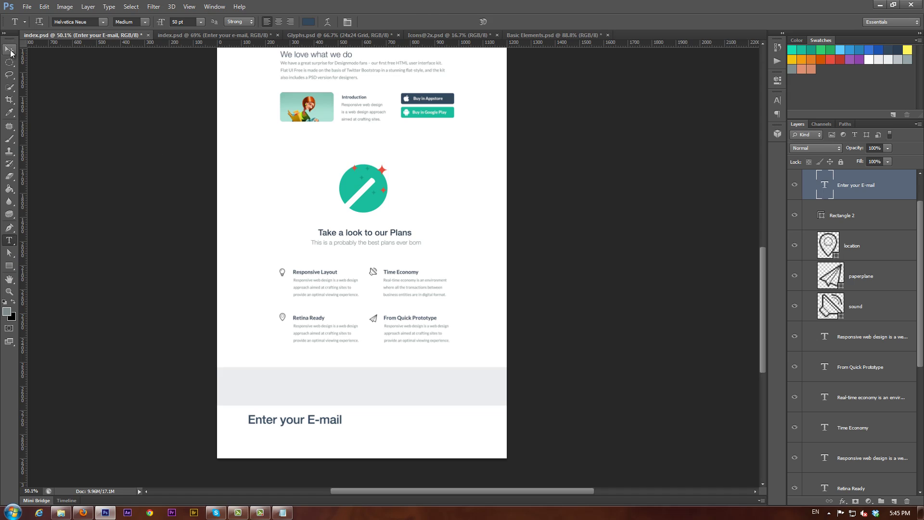
click(10, 49)
drag(329, 427, 360, 393)
Switch to Basic Elements.psd and select the "Standard Button w/ fixed width" group under Button Sizes.
drag(214, 35, 433, 82)
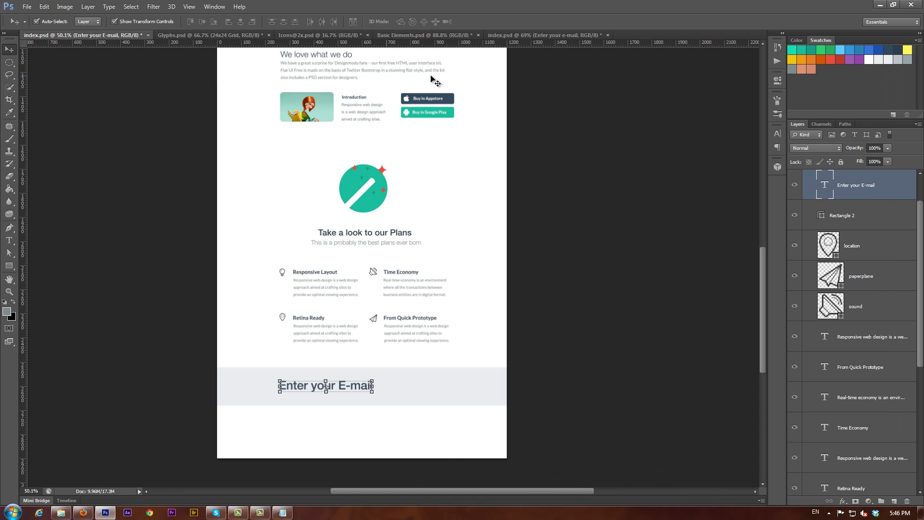
click(424, 35)
drag(758, 423, 759, 106)
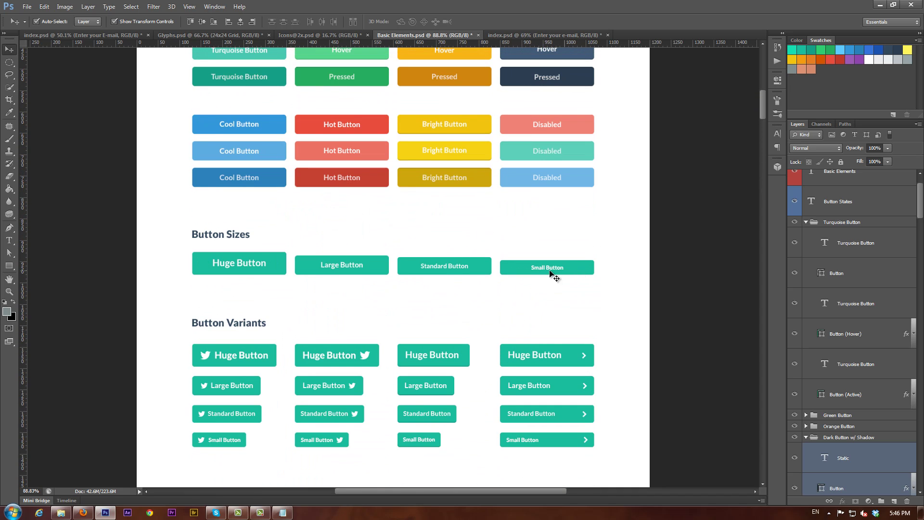
click(459, 275)
scroll(862, 457, down, 3)
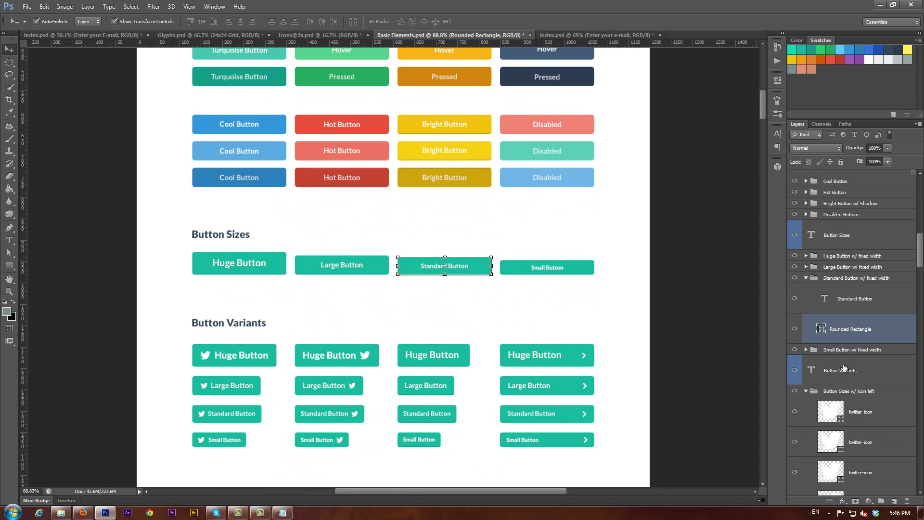
click(806, 279)
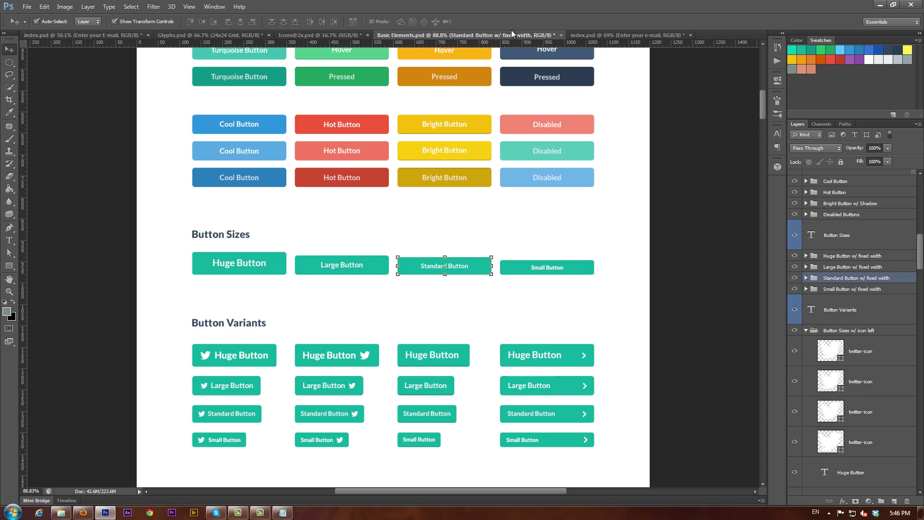
Copy the Standard Button group into index.psd and place it on the grey band beside the e-mail text.
drag(513, 34, 28, 363)
drag(852, 278, 450, 385)
drag(349, 365, 590, 37)
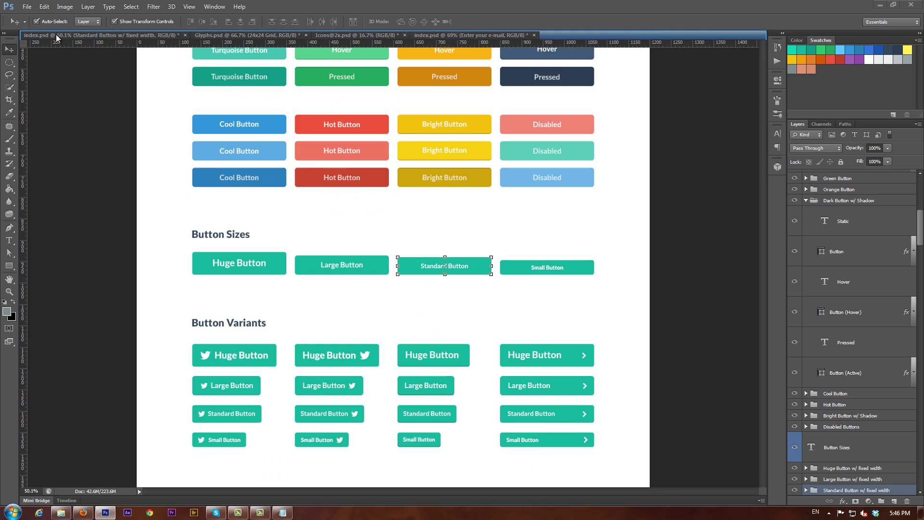
click(58, 36)
scroll(437, 394, up, 3)
drag(433, 384, 386, 383)
key(ctrl+z)
scroll(884, 233, up, 1)
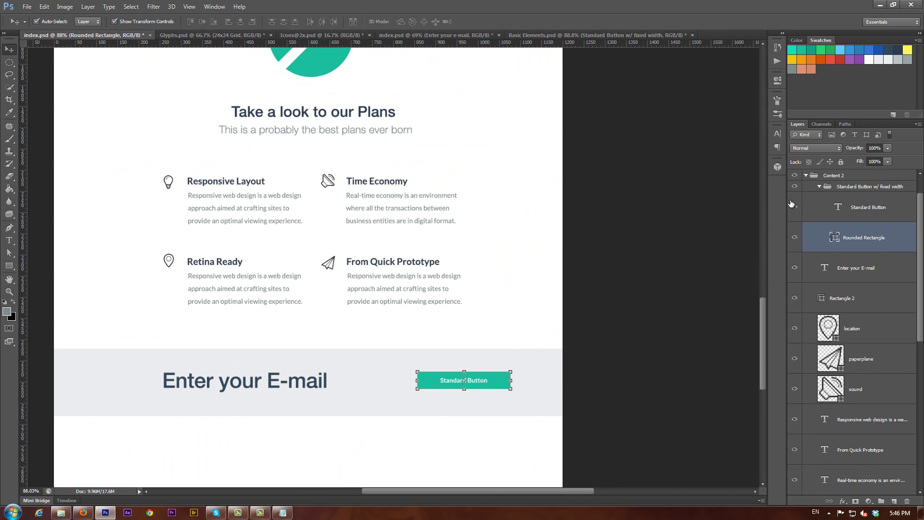
Turn off Auto-Select and move the whole Standard Button group closer to the "Enter your E-mail" text, vertically centred on the band.
click(808, 187)
click(88, 21)
click(86, 21)
drag(434, 380, 377, 384)
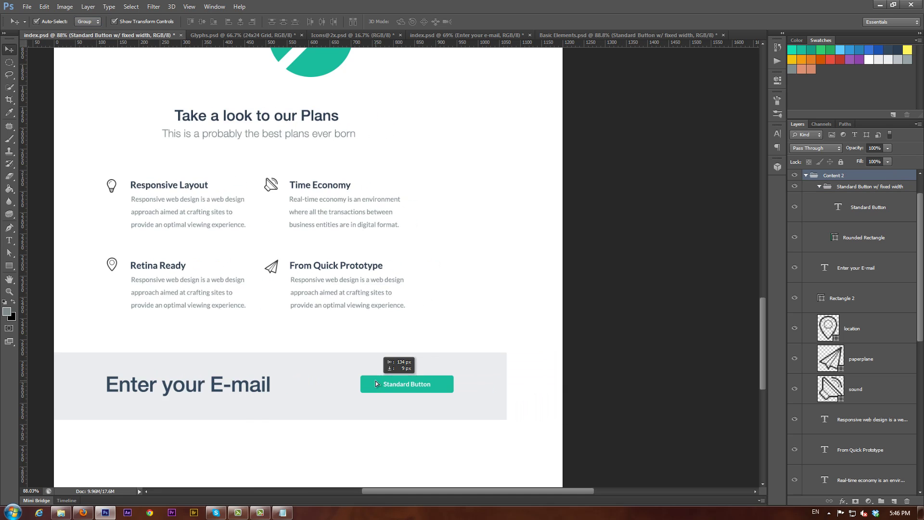
key(ctrl+z)
click(865, 188)
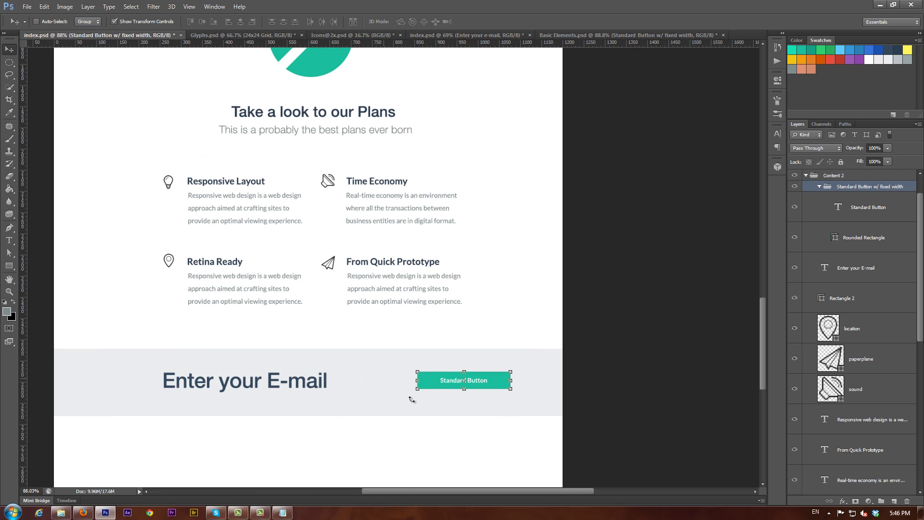
drag(455, 407, 394, 410)
drag(399, 410, 398, 408)
key(Up)
key(Up)
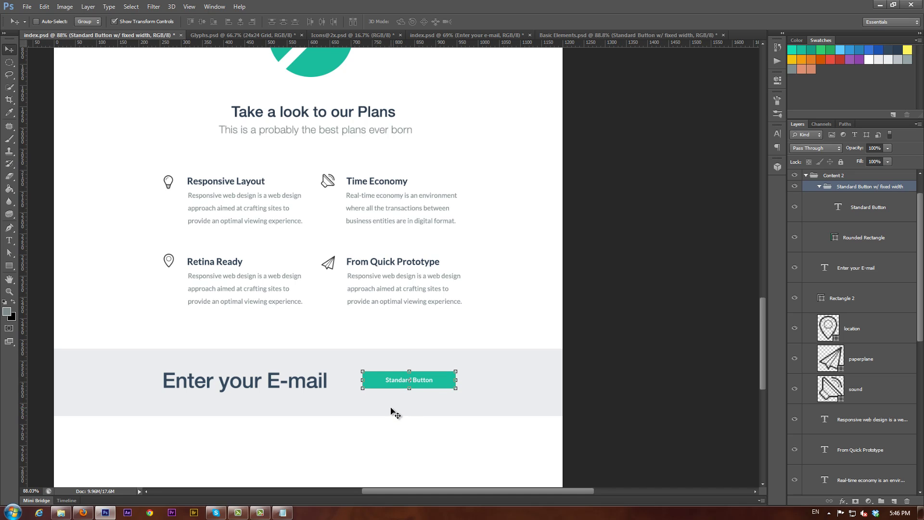
Replace the button's label with "Subscribe Now".
click(11, 242)
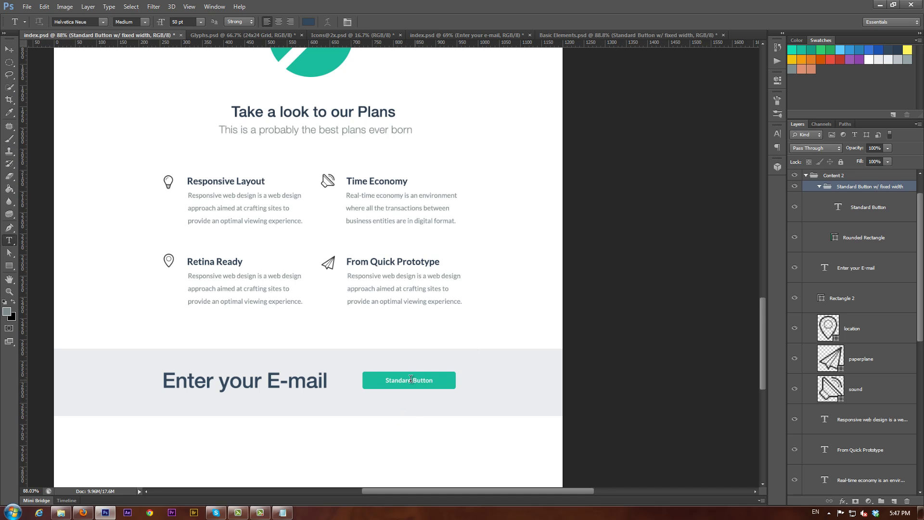
click(404, 381)
key(ctrl+a)
text(Subscribe No)
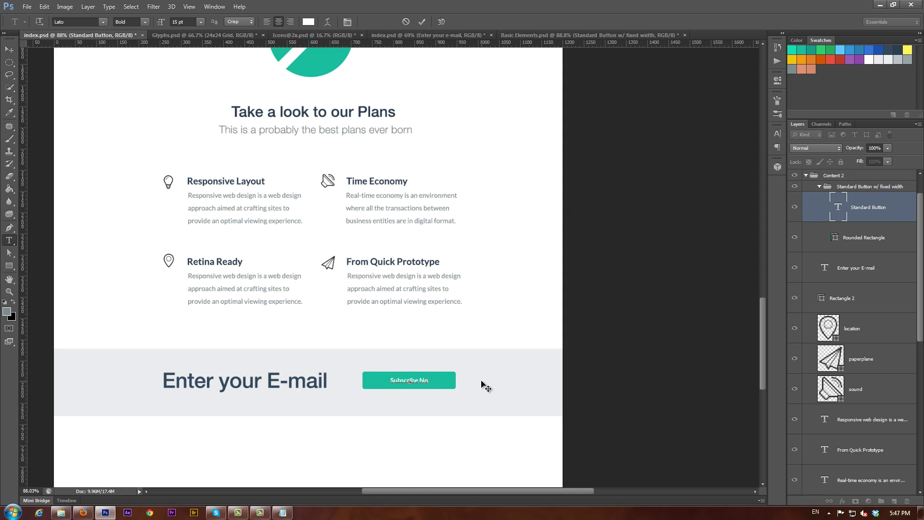
text(w)
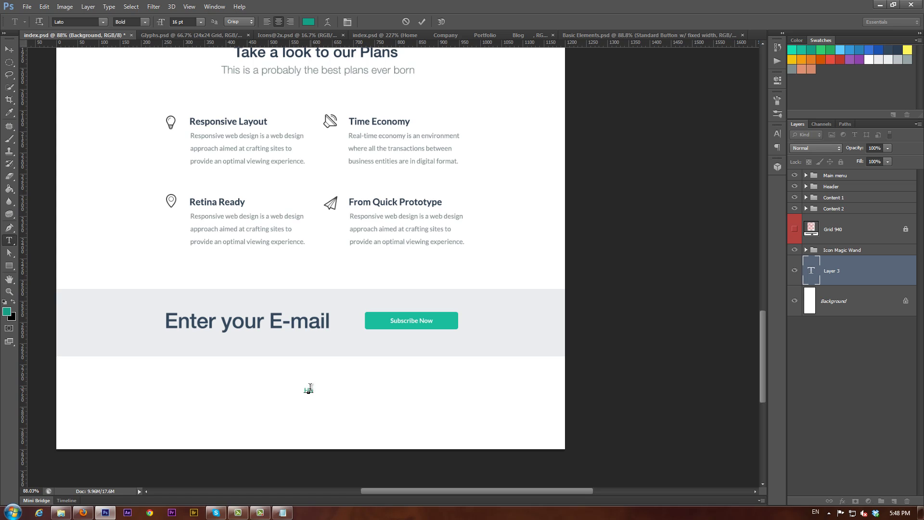
Add the footer menu text "Home Company Portfolio Blog Contact" below the grey band and colour every item except Home grey.
text(me    Company    Portfolio    Blog    Contact)
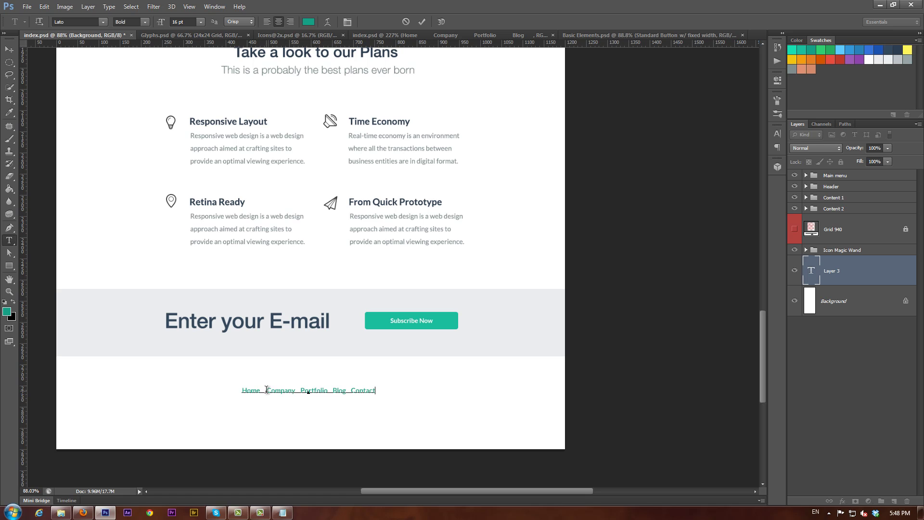
drag(266, 390, 378, 391)
click(792, 69)
key(ctrl+Return)
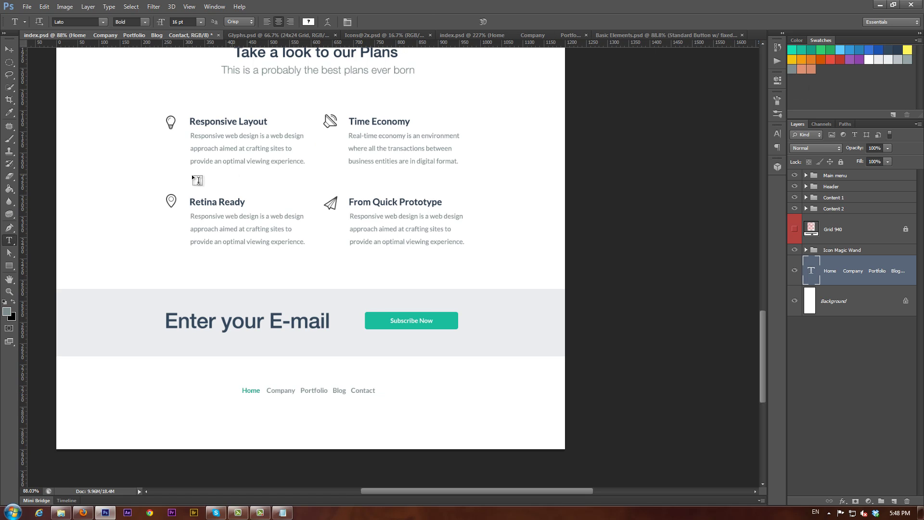
click(9, 50)
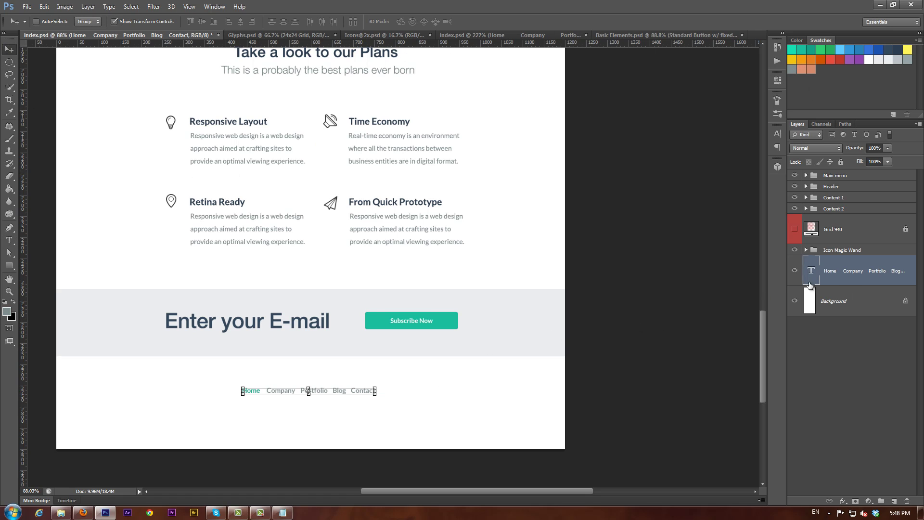
scroll(575, 292, down, 1)
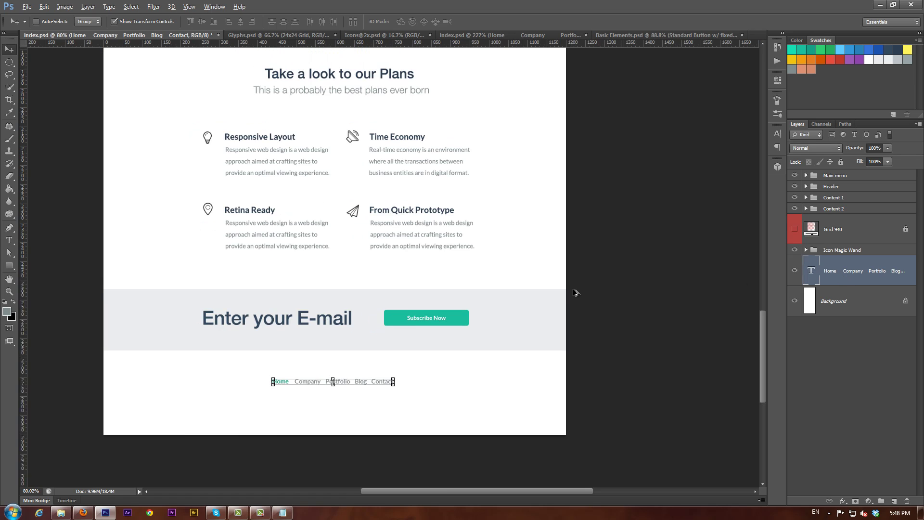
scroll(575, 293, down, 10)
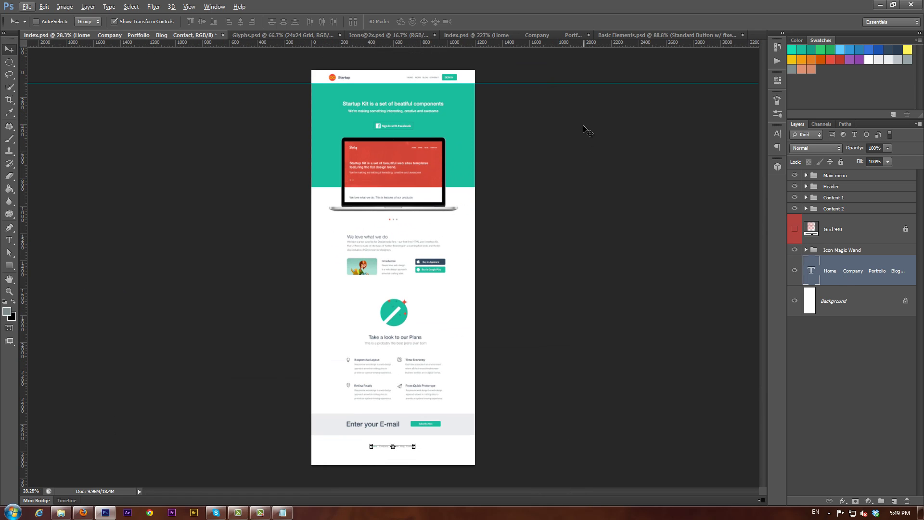